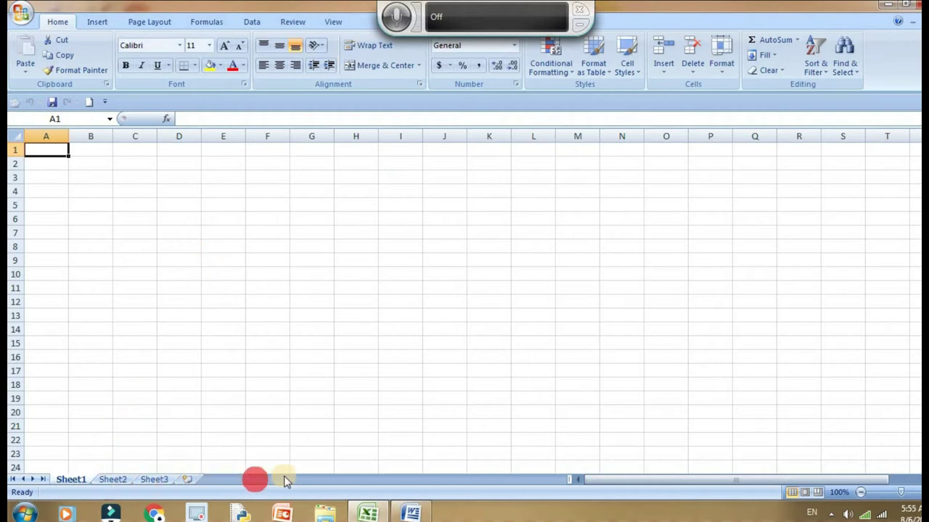
- Save the blank workbook under the file name 'name' in the Documents library
{"action": "left_click", "coordinate": [23, 12]}
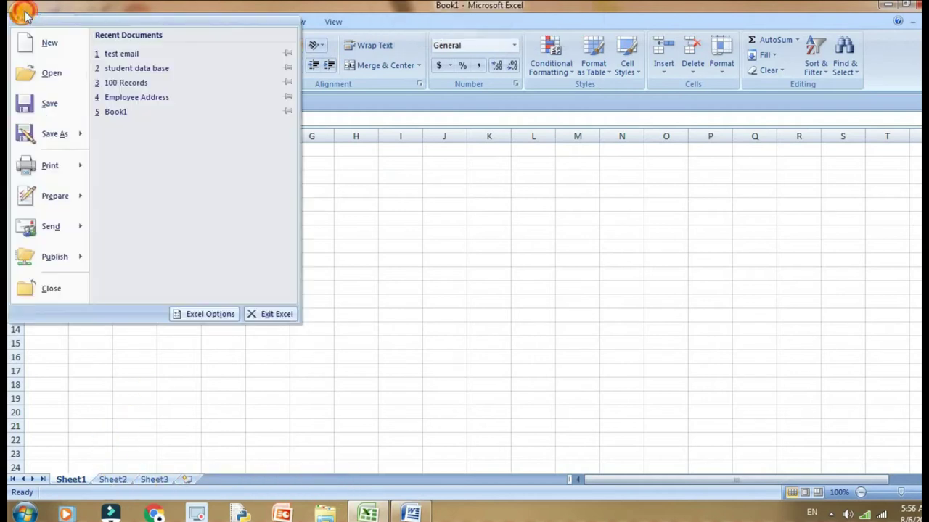
{"action": "mouse_move", "coordinate": [53, 133]}
{"action": "left_click", "coordinate": [229, 236]}
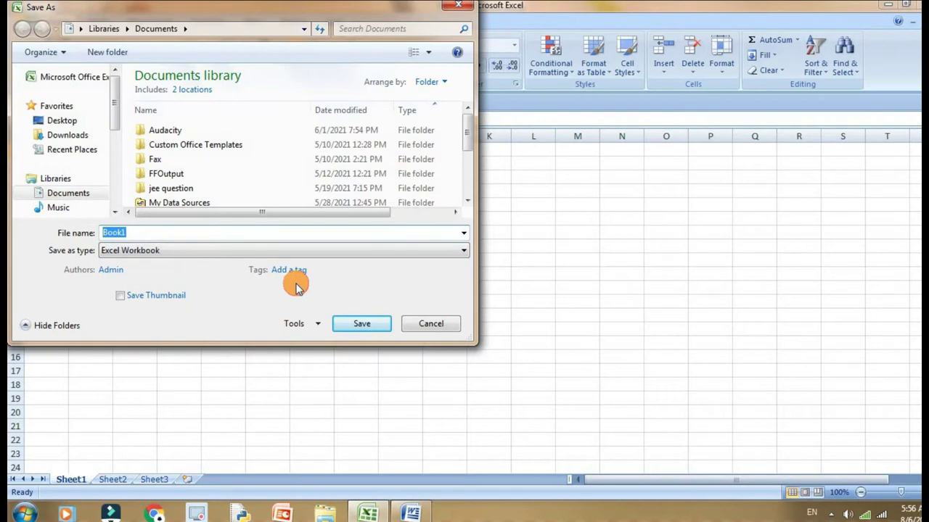
{"action": "type", "text": "n"}
{"action": "type", "text": "j"}
{"action": "key", "text": "BackSpace"}
{"action": "key", "text": "BackSpace"}
{"action": "type", "text": "name"}
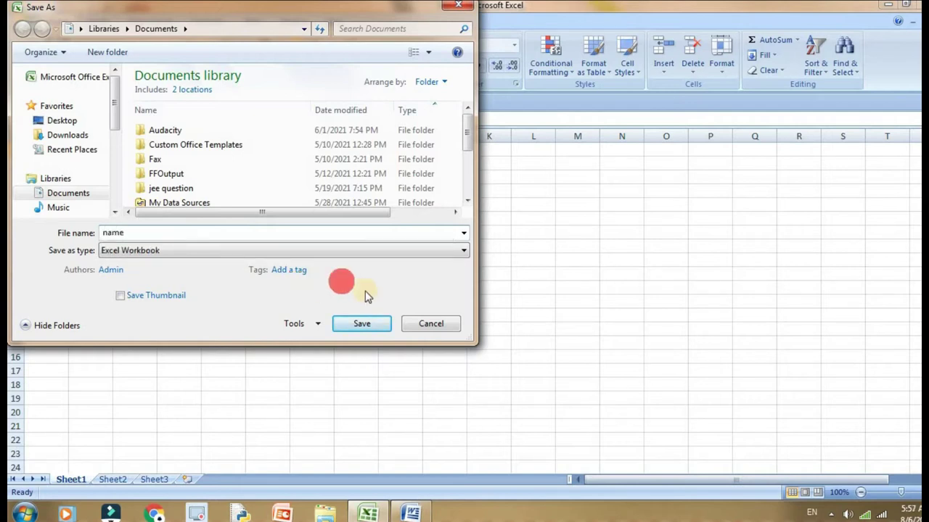
{"action": "left_click", "coordinate": [388, 325]}
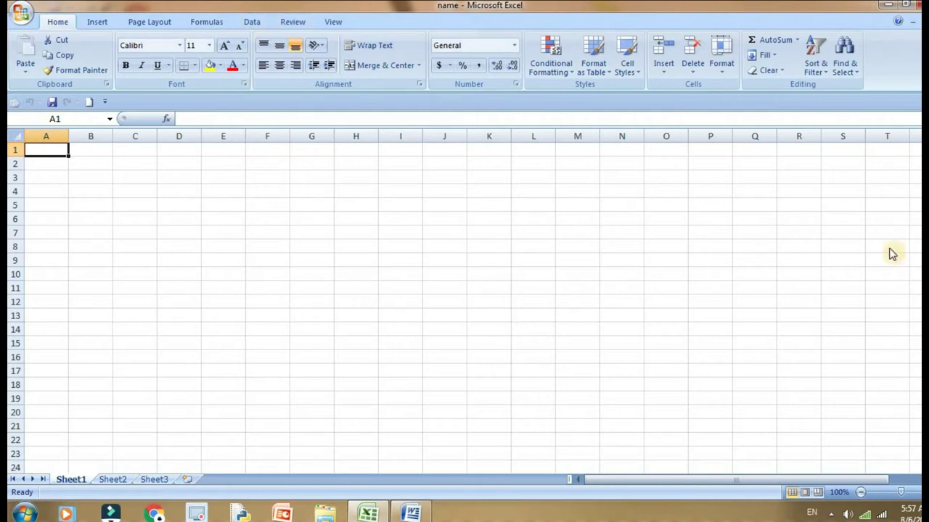
- Select cell D7, look through Sheet2 and Sheet3, and return to Sheet1
{"action": "left_click", "coordinate": [179, 232]}
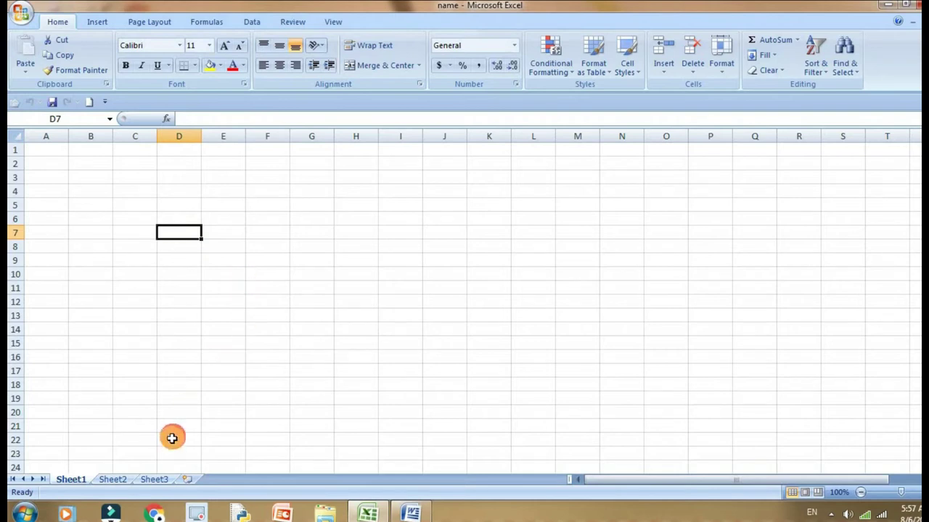
{"action": "left_click", "coordinate": [122, 481]}
{"action": "left_click", "coordinate": [161, 481]}
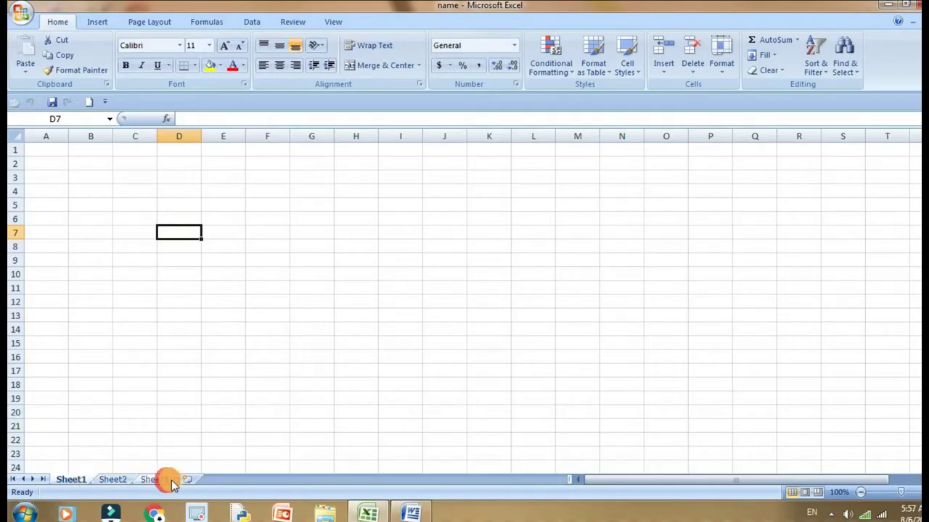
{"action": "left_click", "coordinate": [156, 480]}
{"action": "left_click", "coordinate": [76, 480]}
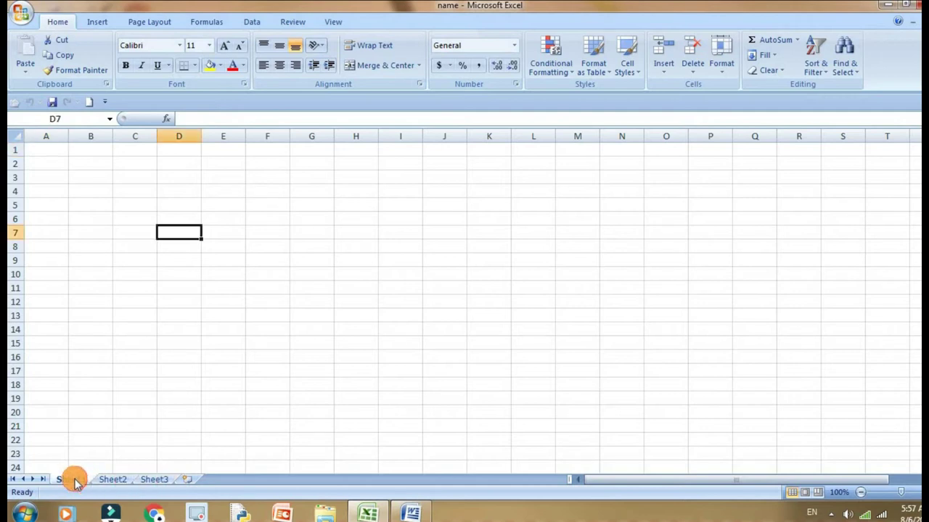
- Insert a new blank worksheet, Sheet4, ahead of Sheet1
{"action": "right_click", "coordinate": [76, 480]}
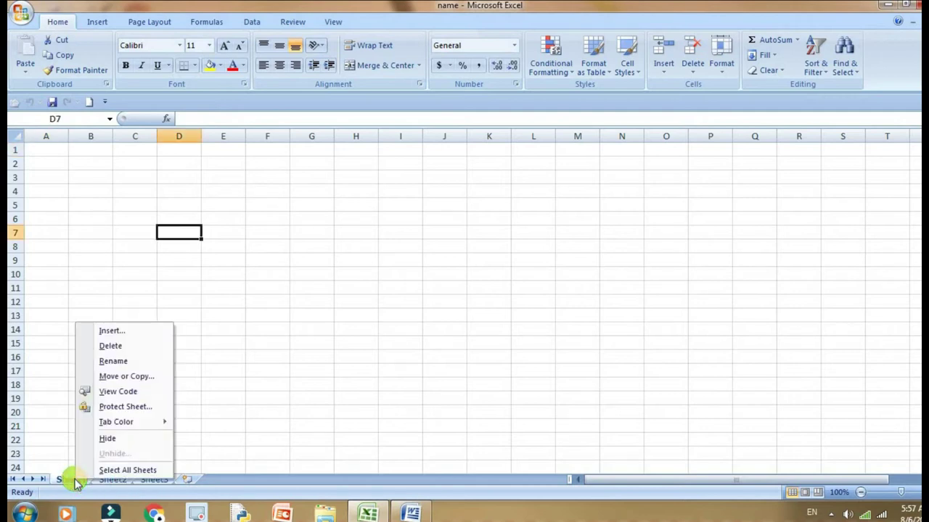
{"action": "left_click", "coordinate": [113, 332]}
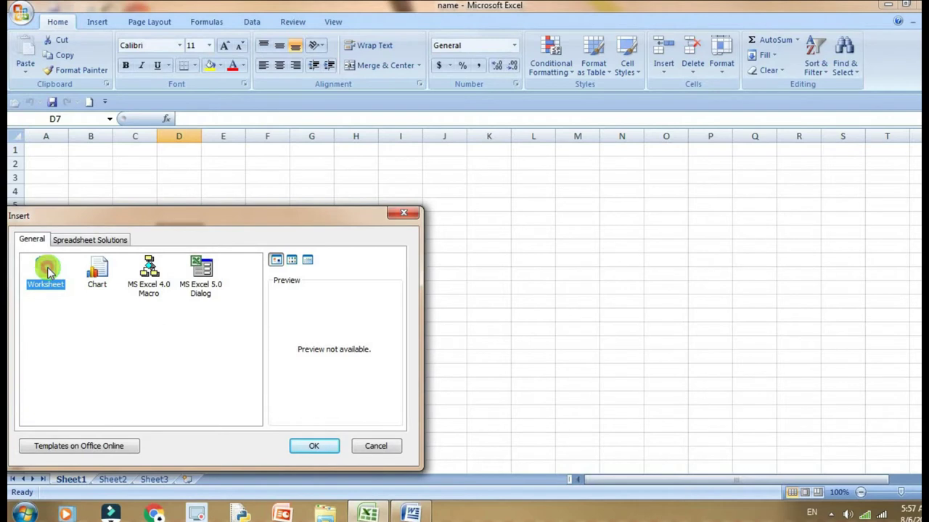
{"action": "left_click", "coordinate": [313, 445]}
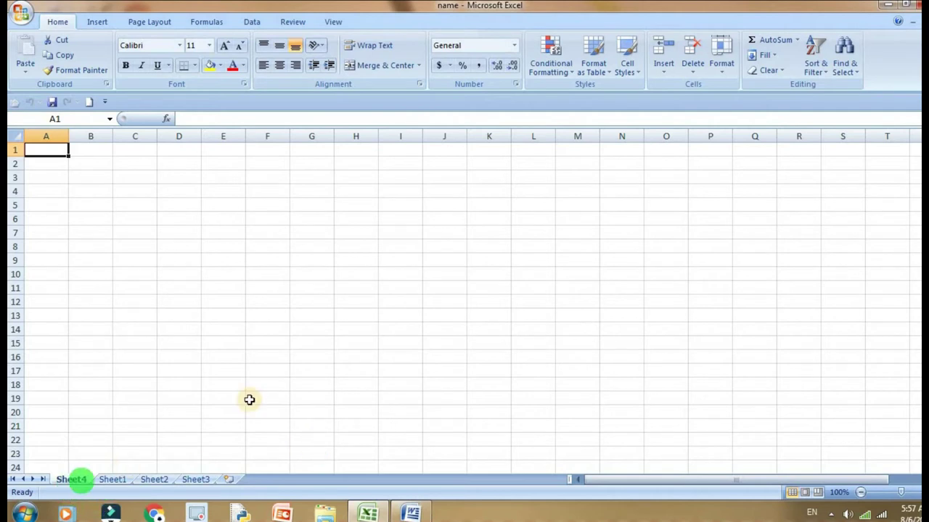
{"action": "left_click", "coordinate": [303, 368]}
{"action": "left_click_drag", "start_coordinate": [87, 480], "coordinate": [76, 483]}
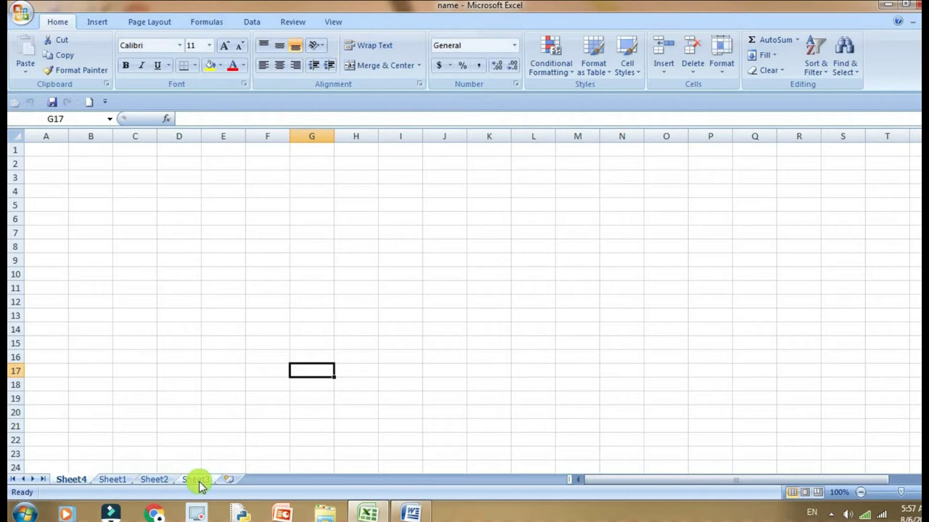
{"action": "left_click", "coordinate": [176, 410]}
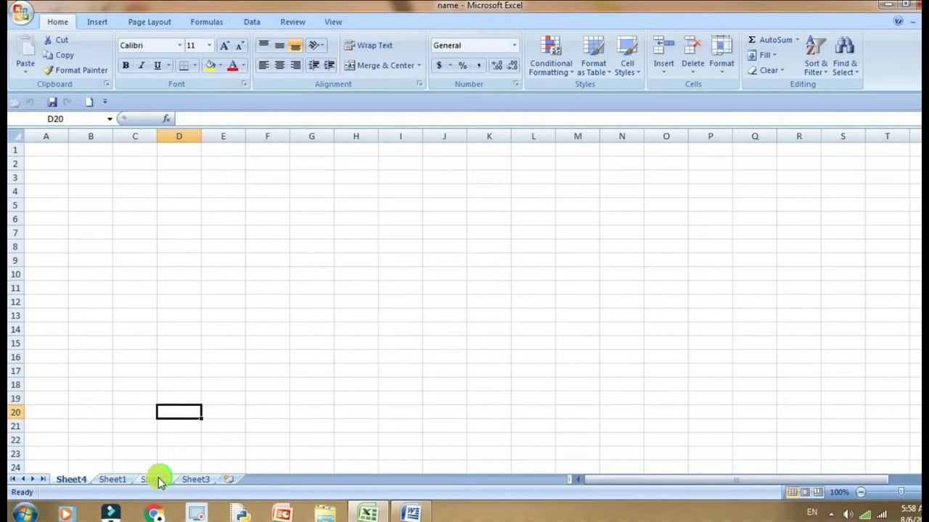
{"action": "left_click", "coordinate": [203, 482]}
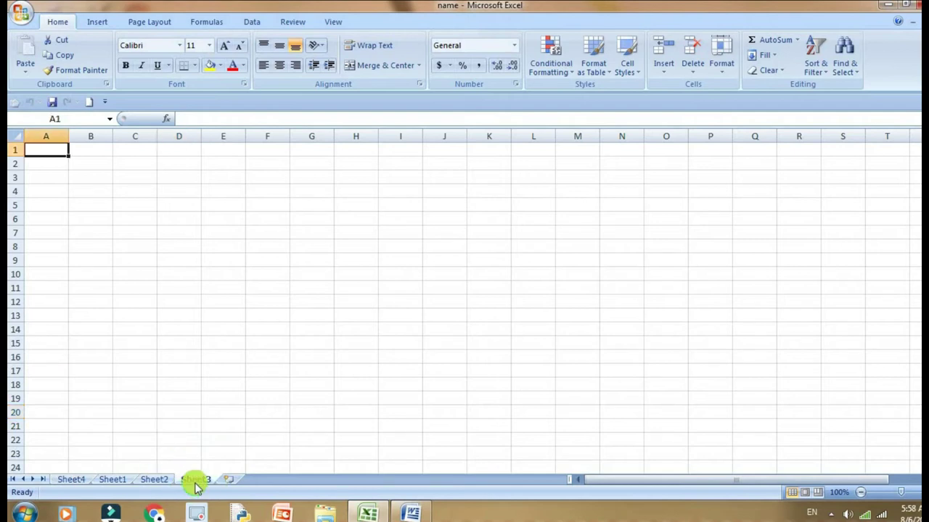
- Insert a blank worksheet, Sheet5, before Sheet3
{"action": "right_click", "coordinate": [197, 481]}
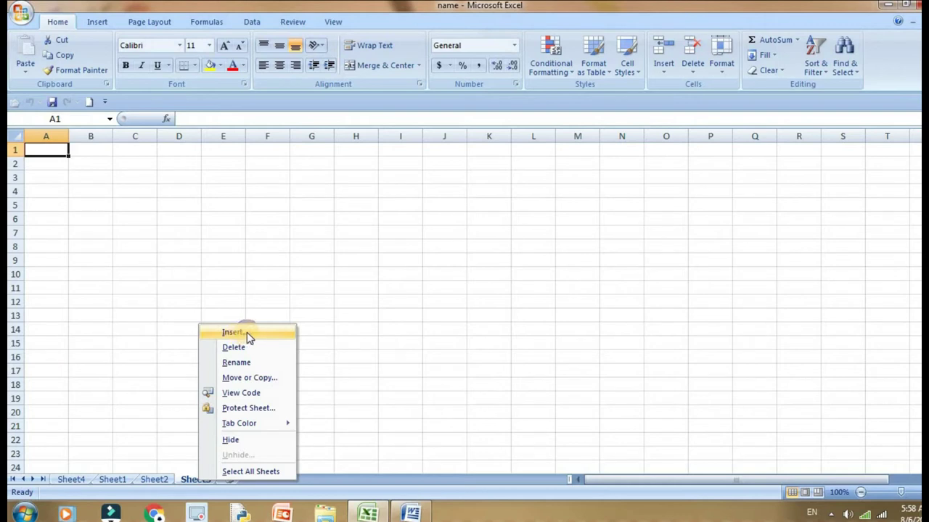
{"action": "left_click", "coordinate": [246, 332]}
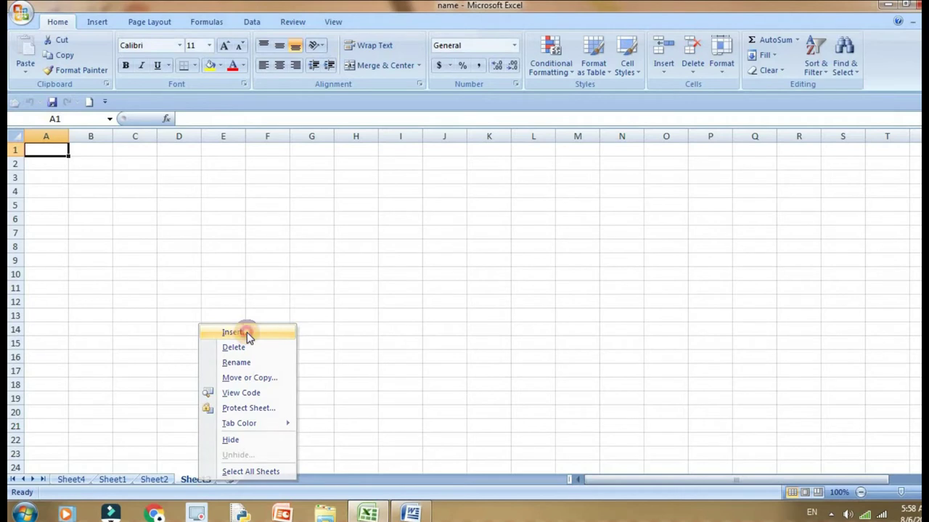
{"action": "left_click", "coordinate": [76, 276]}
{"action": "left_click", "coordinate": [360, 445]}
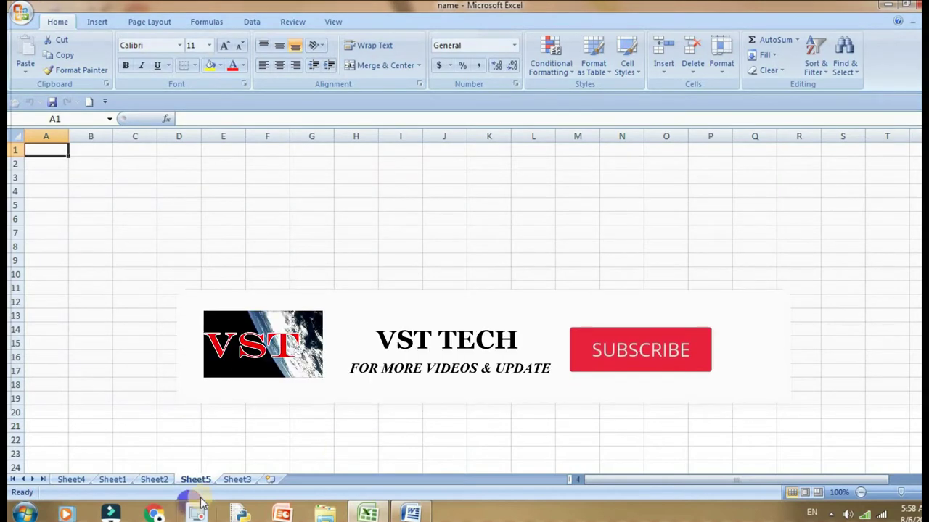
- Insert another blank worksheet, Sheet6, before Sheet2
{"action": "left_click", "coordinate": [71, 480]}
{"action": "left_click", "coordinate": [154, 480]}
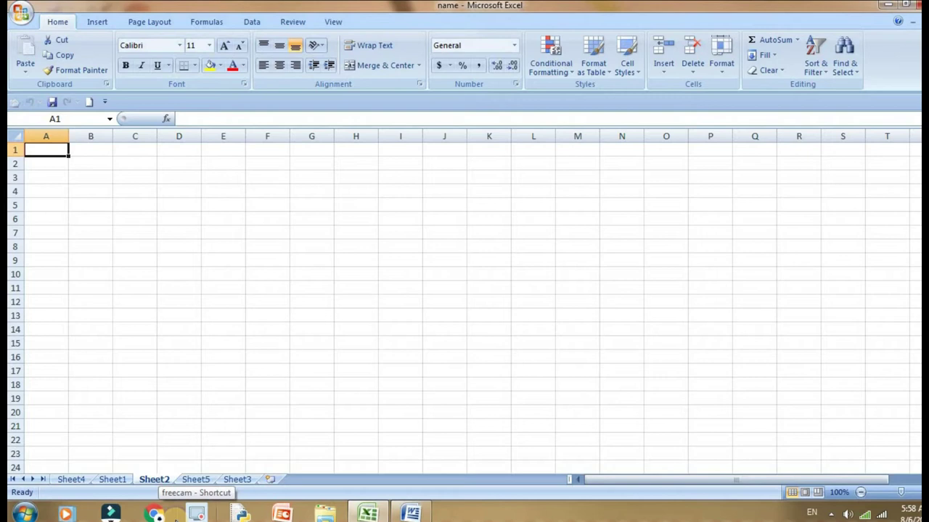
{"action": "right_click", "coordinate": [158, 481]}
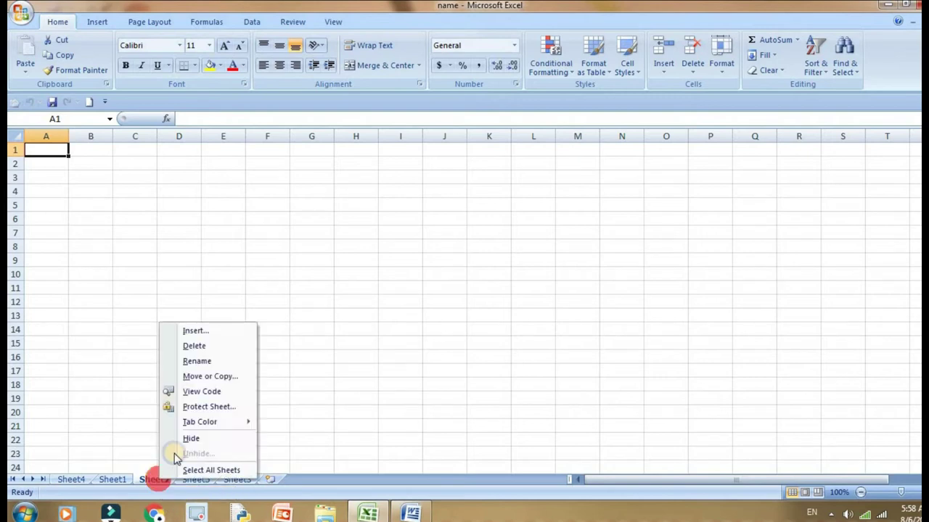
{"action": "left_click", "coordinate": [208, 333]}
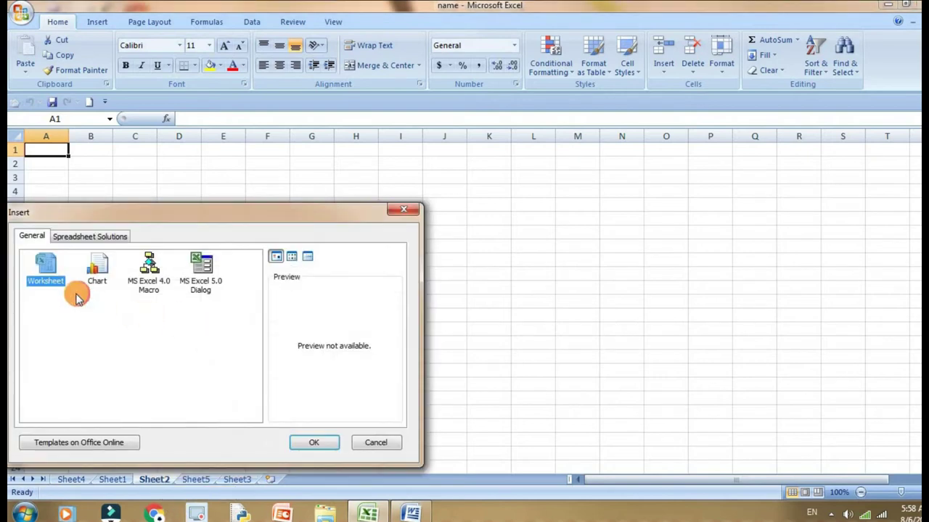
{"action": "left_click", "coordinate": [309, 444]}
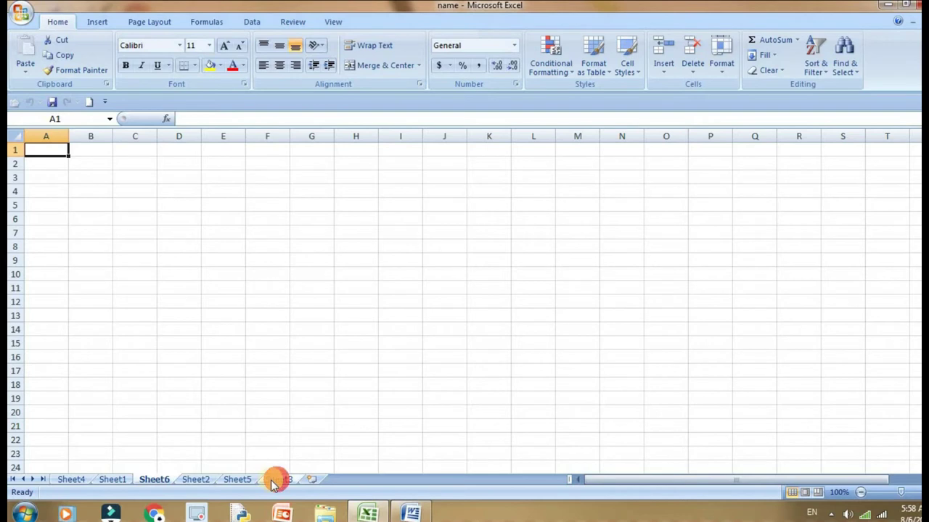
- Use Home > Insert > Insert Sheet to add Sheet7, then Sheet8 before Sheet3
{"action": "left_click", "coordinate": [665, 74]}
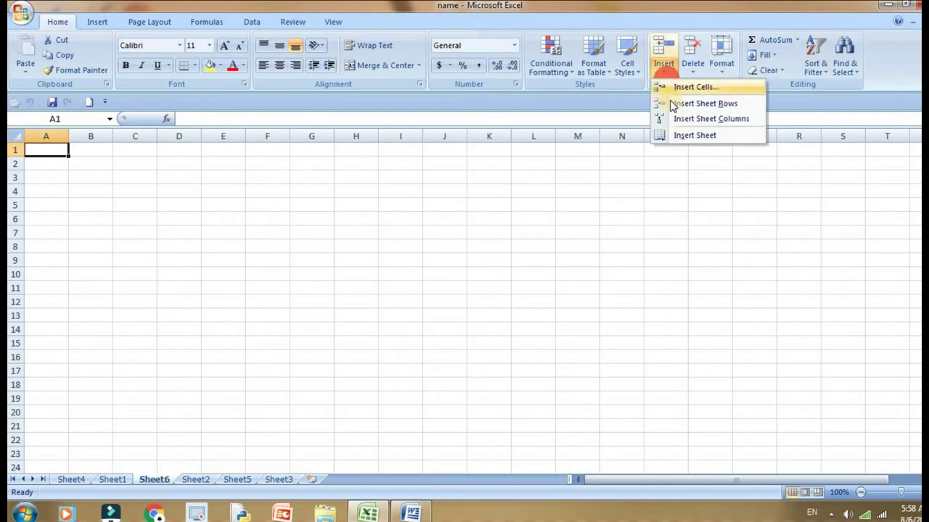
{"action": "left_click", "coordinate": [688, 138]}
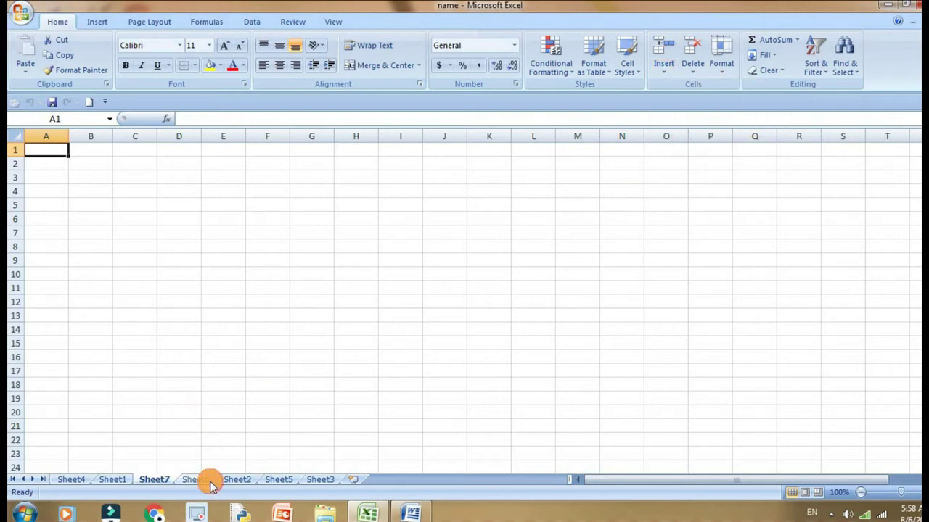
{"action": "left_click", "coordinate": [328, 480]}
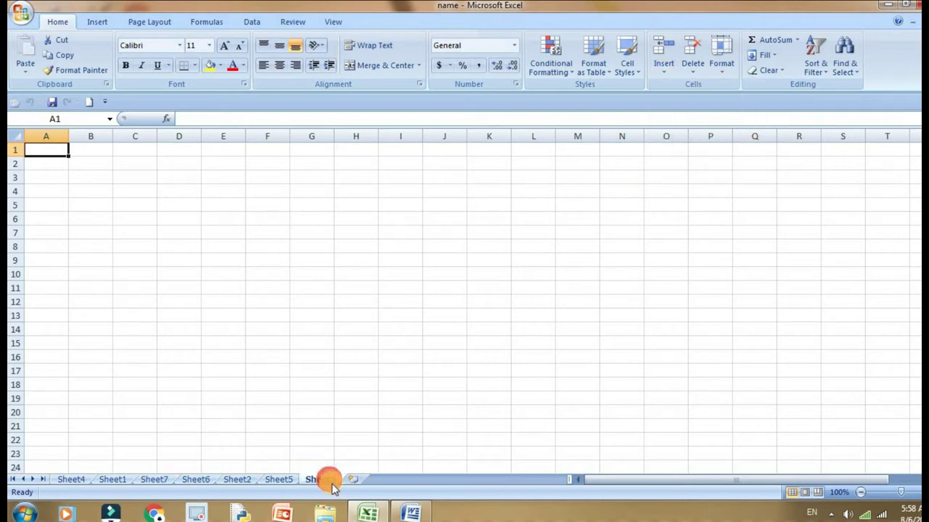
{"action": "left_click", "coordinate": [663, 70]}
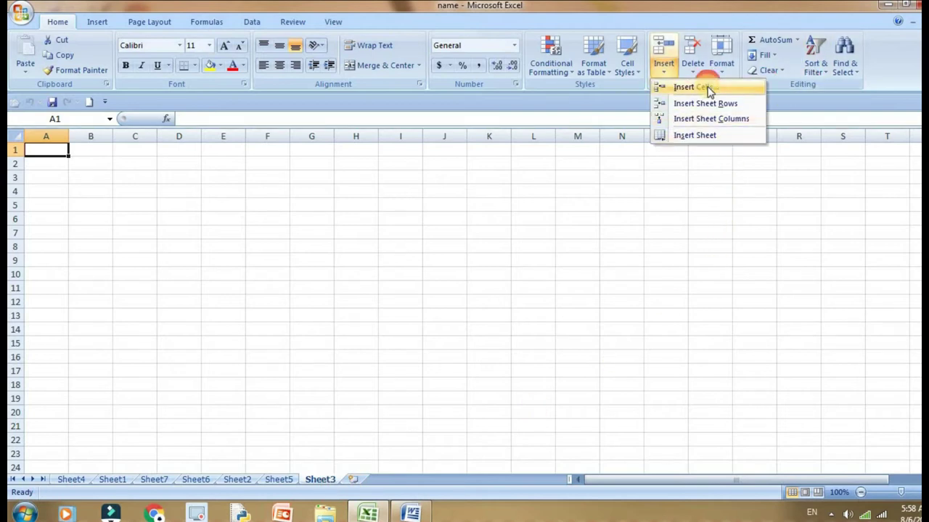
{"action": "left_click", "coordinate": [662, 68]}
{"action": "left_click", "coordinate": [662, 68]}
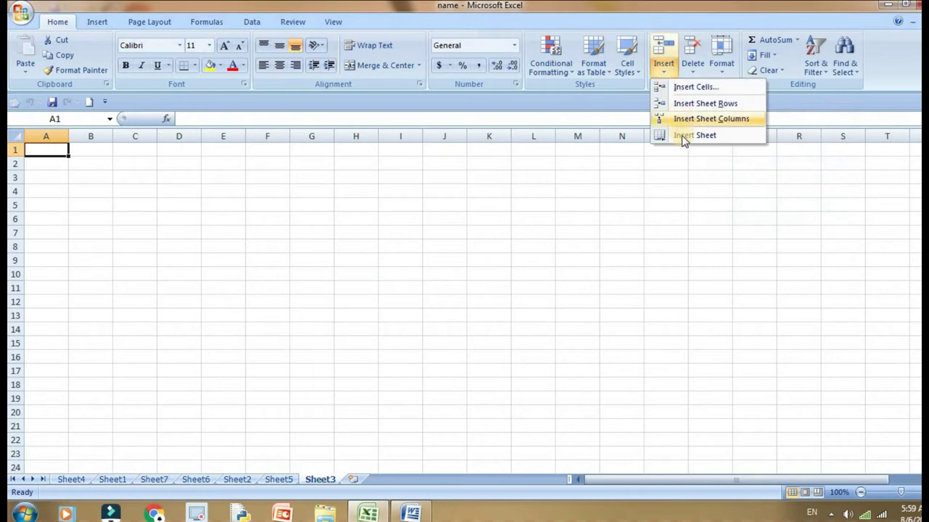
{"action": "left_click", "coordinate": [683, 138]}
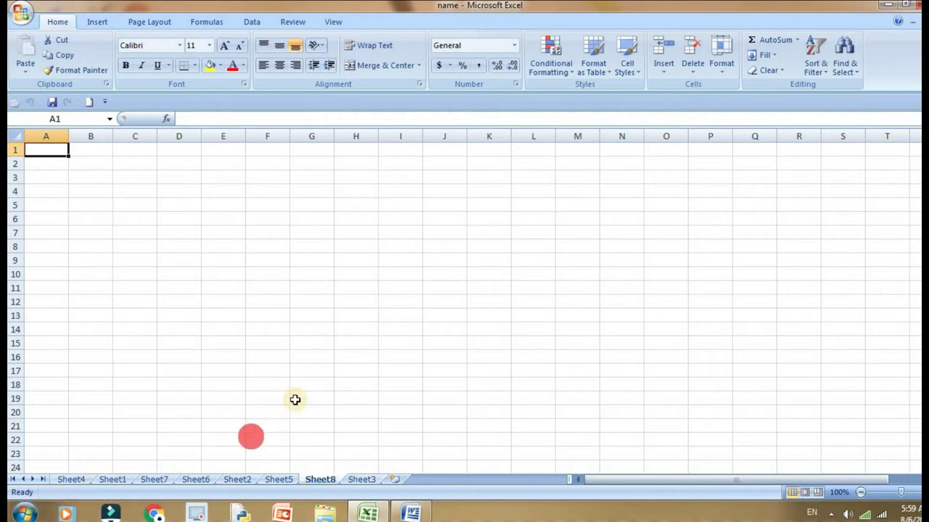
- Add Sheet9, Sheet10 and Sheet11 at the end of the sheet tabs
{"action": "left_click", "coordinate": [396, 483]}
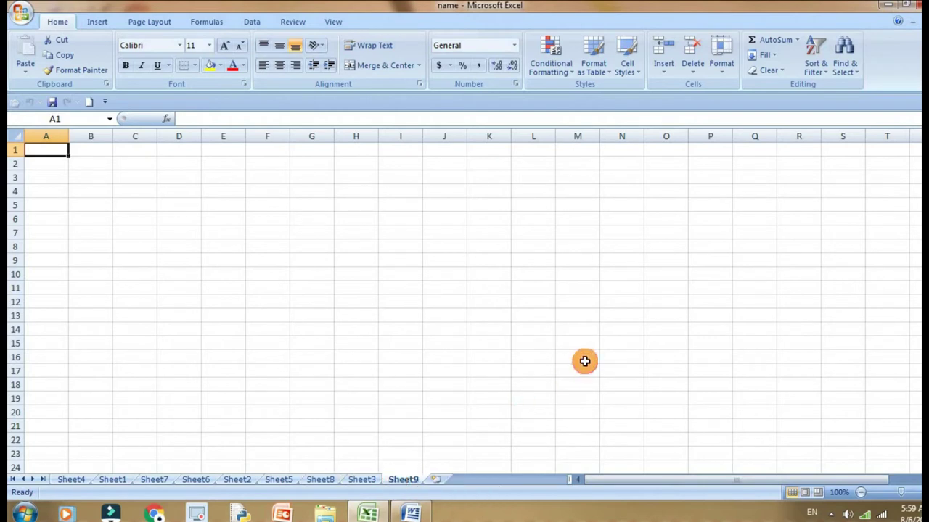
{"action": "left_click", "coordinate": [435, 482]}
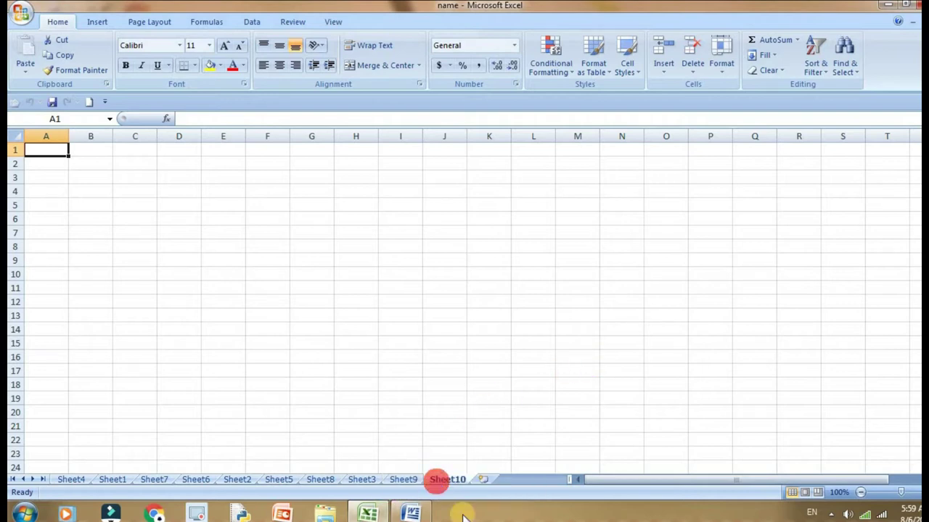
{"action": "left_click", "coordinate": [485, 483]}
{"action": "mouse_move", "coordinate": [411, 512]}
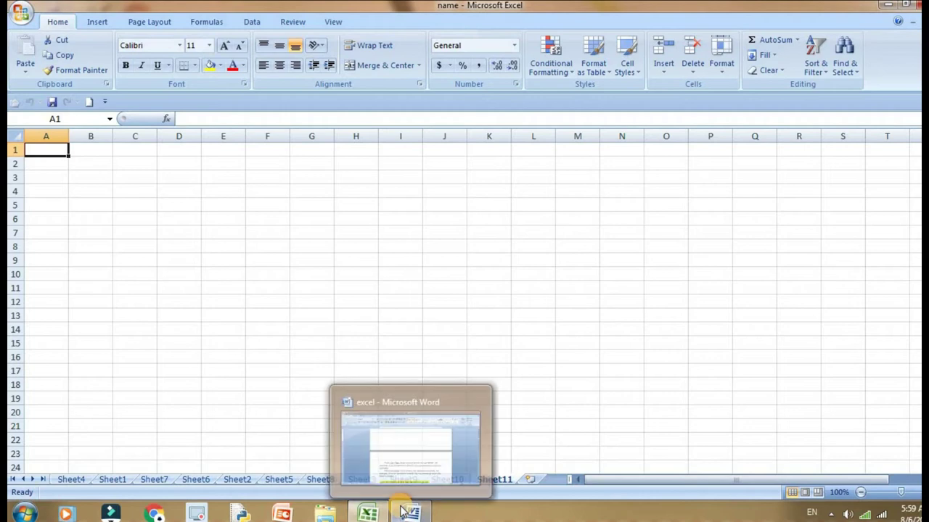
{"action": "left_click", "coordinate": [588, 330]}
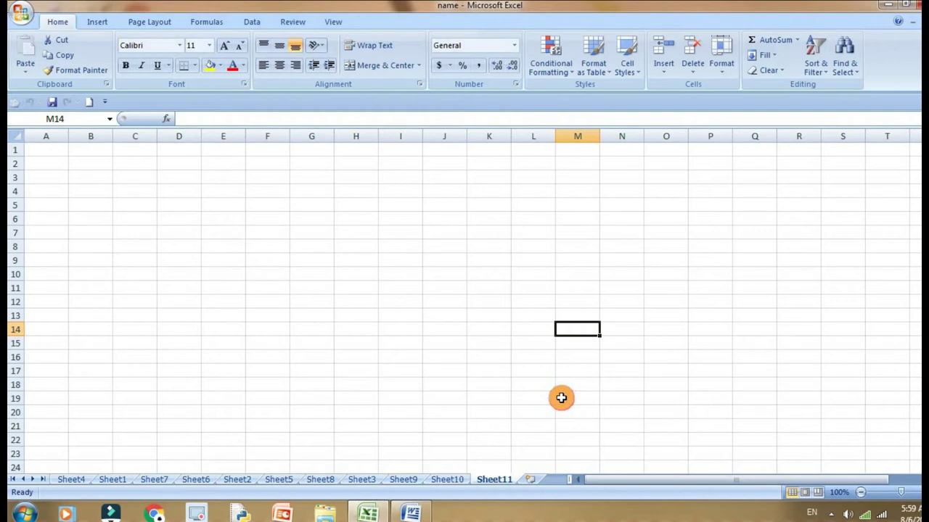
- Insert Sheet12 with Shift+F11, then Sheet13 through Sheet19 ahead of Sheet4
{"action": "key", "text": "shift+F11"}
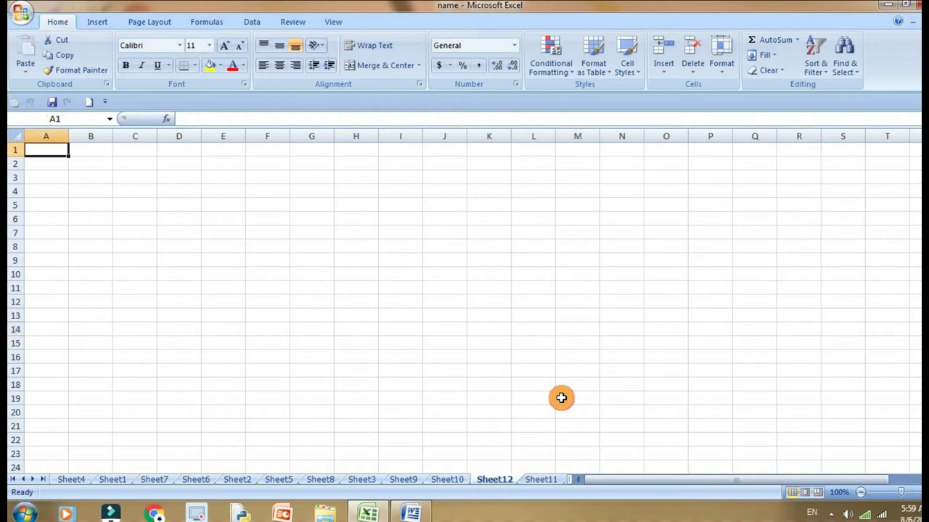
{"action": "left_click", "coordinate": [72, 481]}
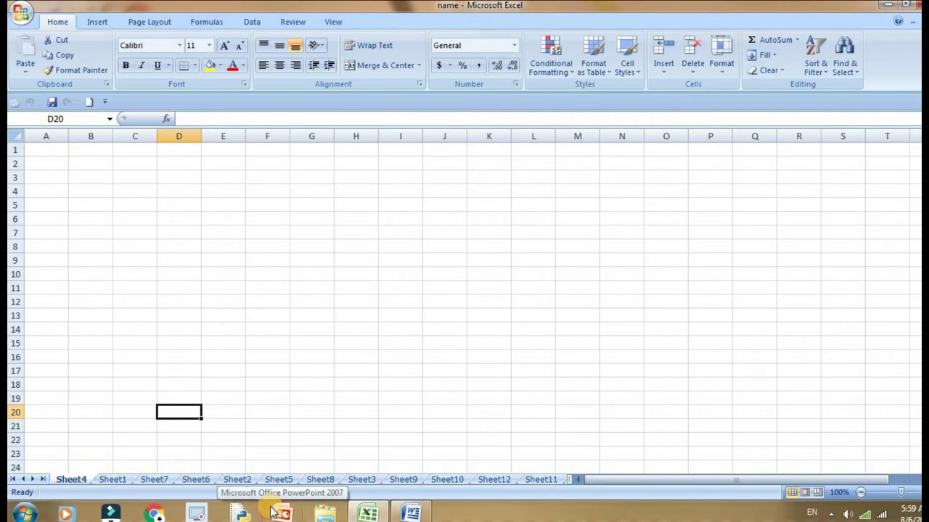
{"action": "key", "text": "shift+F11"}
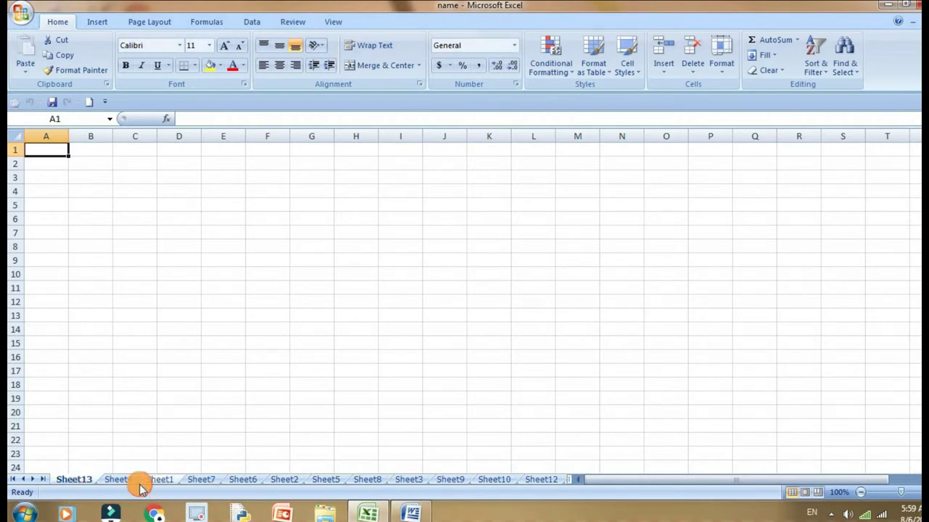
{"action": "key", "text": "shift+F11"}
{"action": "key", "text": "shift+F11"}
{"action": "key", "text": "shift+F11"}
{"action": "key", "text": "shift+F11"}
{"action": "key", "text": "shift+F11"}
{"action": "key", "text": "shift+F11"}
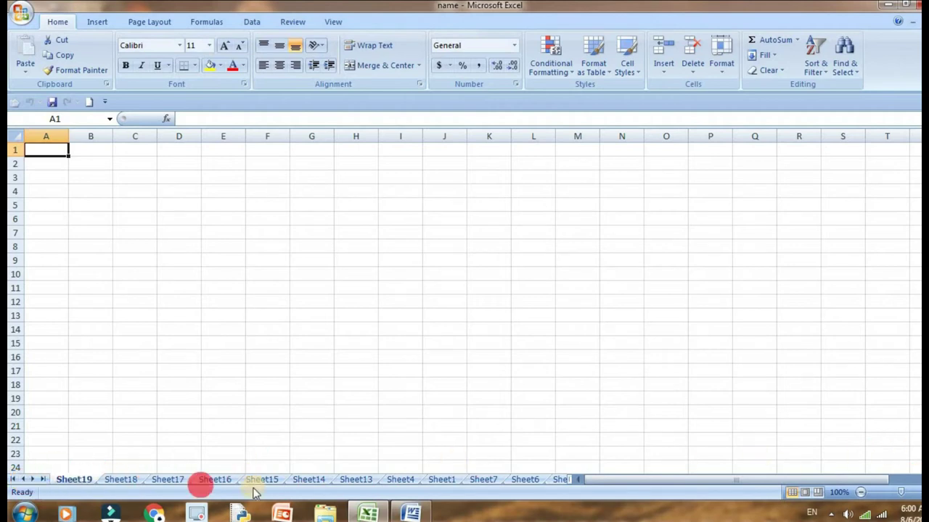
- Step through the sheet tabs from the front up to Sheet4
{"action": "left_click", "coordinate": [121, 480]}
{"action": "left_click", "coordinate": [167, 480]}
{"action": "left_click", "coordinate": [215, 480]}
{"action": "left_click", "coordinate": [279, 480]}
{"action": "left_click", "coordinate": [312, 481]}
{"action": "left_click", "coordinate": [356, 480]}
{"action": "left_click", "coordinate": [401, 481]}
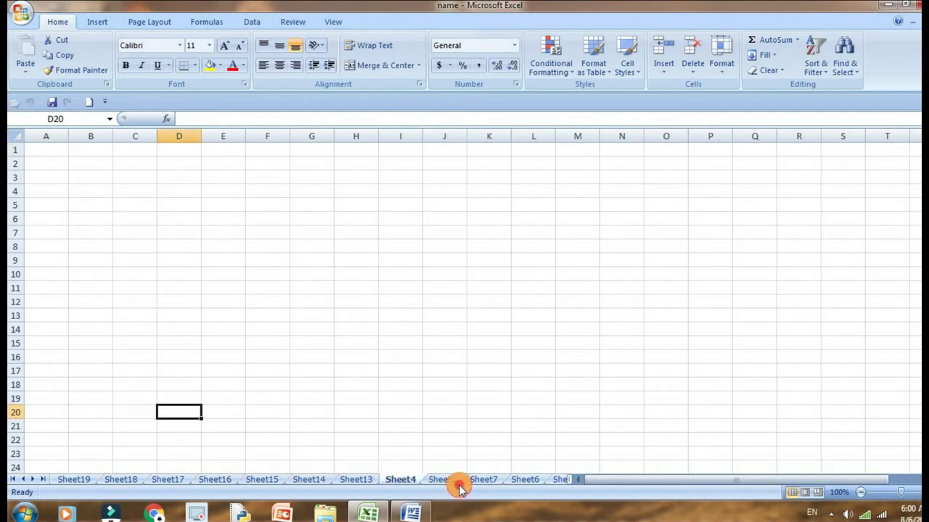
- Scroll the sheet tab bar out to the last sheets and back to the first
{"action": "left_click", "coordinate": [42, 483]}
{"action": "left_click", "coordinate": [505, 481]}
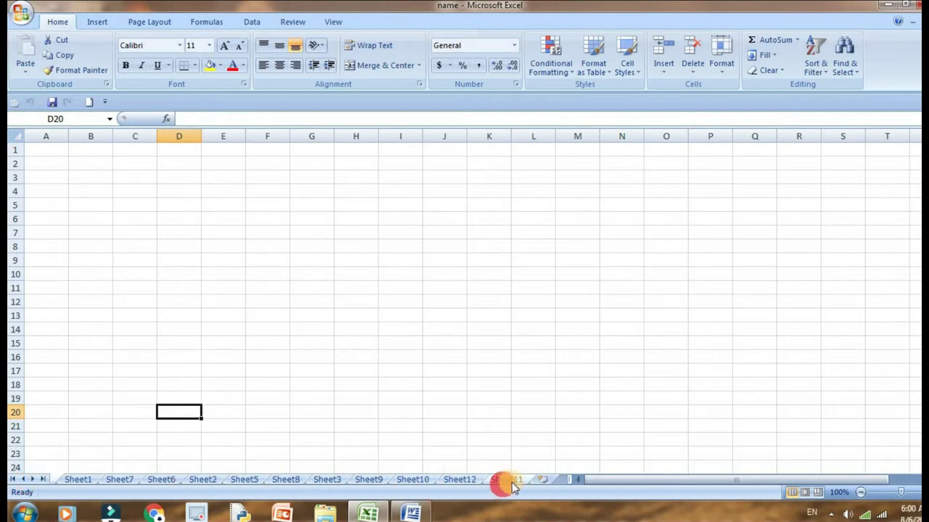
{"action": "left_click", "coordinate": [13, 480]}
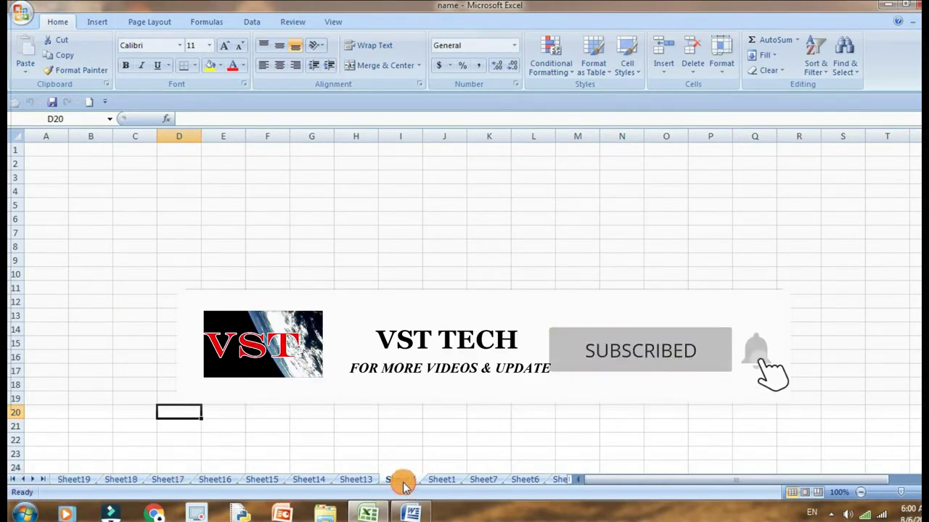
{"action": "left_click", "coordinate": [400, 481]}
{"action": "left_click", "coordinate": [44, 484]}
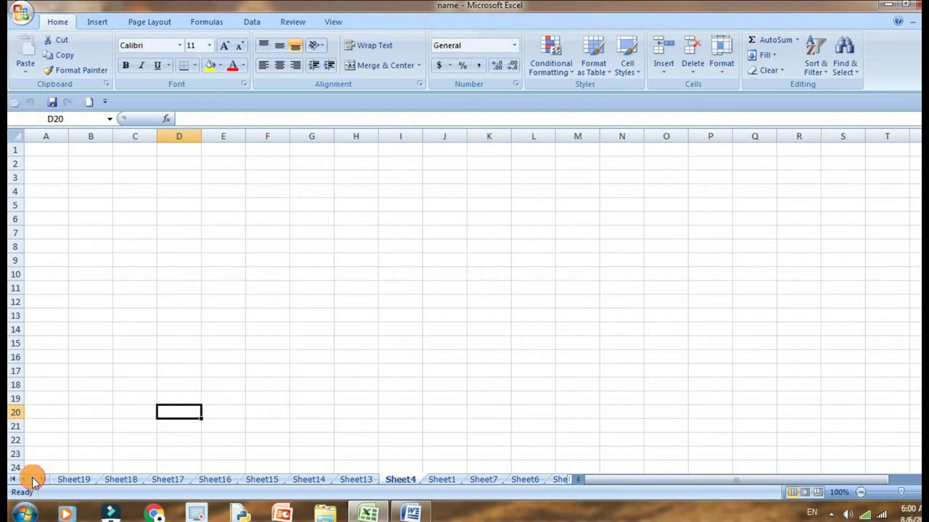
{"action": "left_click", "coordinate": [33, 481]}
{"action": "left_click", "coordinate": [34, 480]}
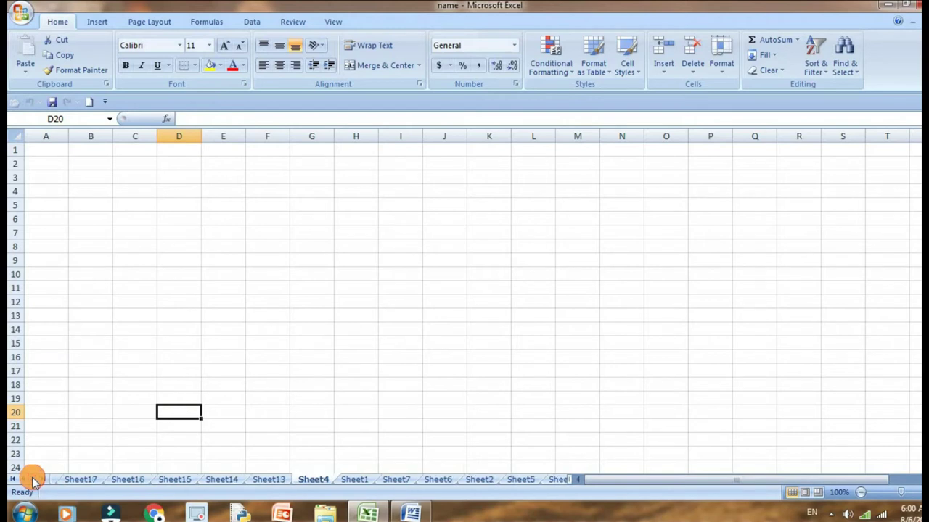
{"action": "left_click", "coordinate": [33, 481]}
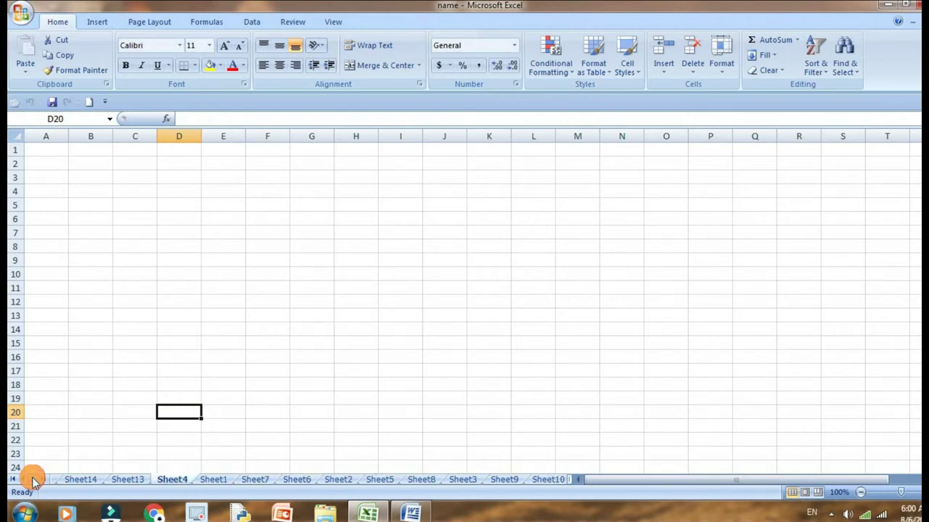
{"action": "left_click", "coordinate": [34, 481]}
{"action": "left_click", "coordinate": [34, 481]}
{"action": "left_click", "coordinate": [33, 481]}
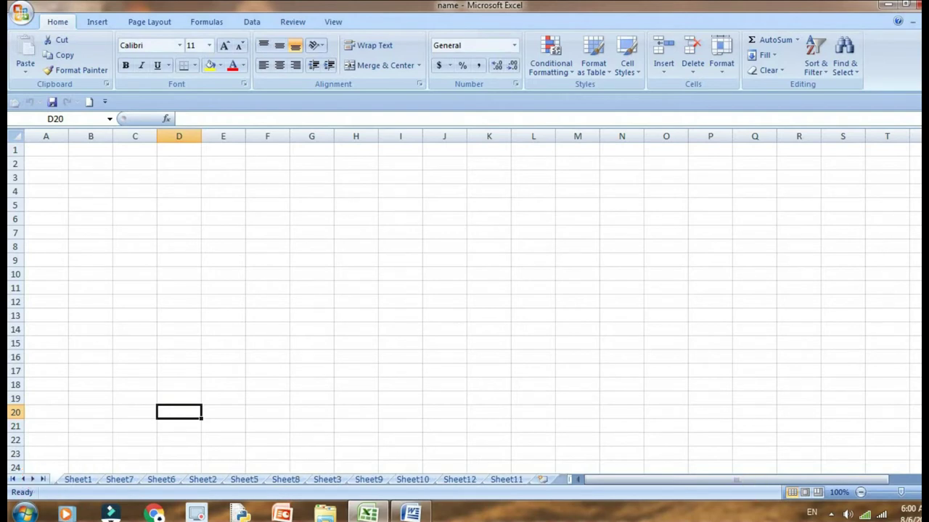
{"action": "left_click", "coordinate": [23, 481]}
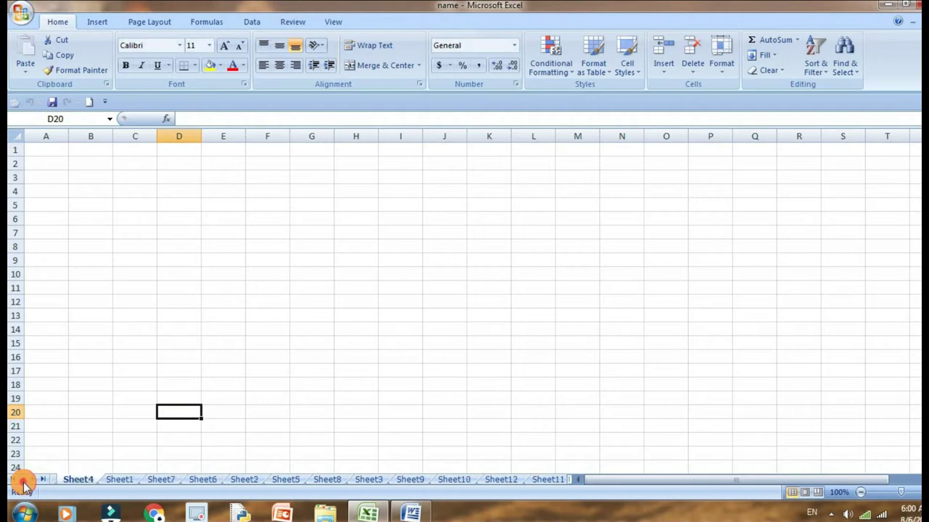
{"action": "left_click", "coordinate": [23, 481]}
{"action": "left_click", "coordinate": [24, 482]}
{"action": "left_click", "coordinate": [23, 483]}
{"action": "left_click", "coordinate": [23, 483]}
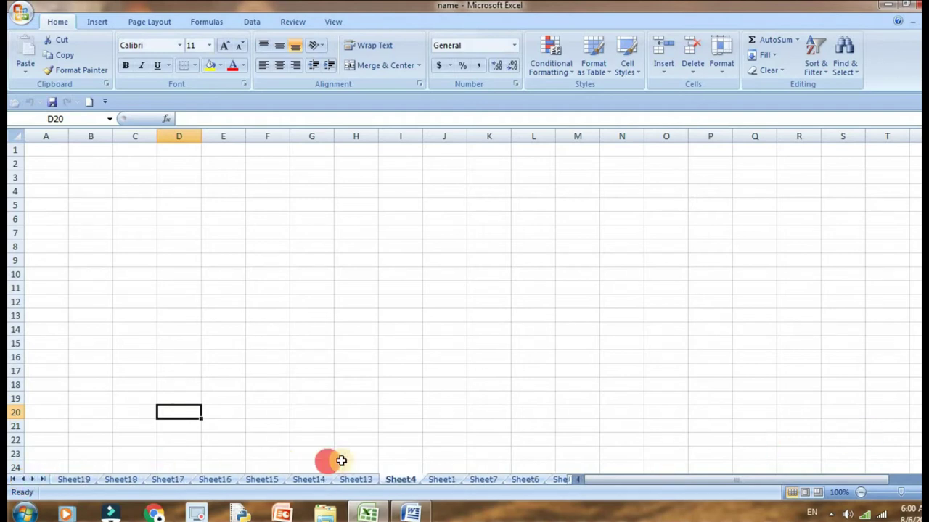
- Check Sheet19, Sheet6 and Sheet11 without reordering, ending on Sheet1
{"action": "left_click", "coordinate": [69, 479]}
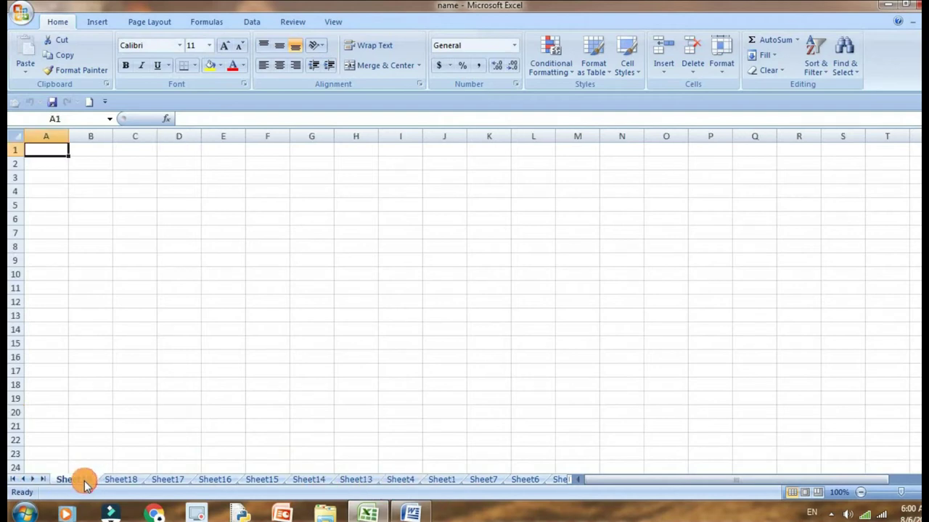
{"action": "left_click", "coordinate": [26, 480]}
{"action": "left_click", "coordinate": [525, 480]}
{"action": "mouse_move", "coordinate": [527, 480]}
{"action": "left_mouse_down"}
{"action": "mouse_move", "coordinate": [646, 470]}
{"action": "mouse_move", "coordinate": [48, 490]}
{"action": "left_mouse_up"}
{"action": "left_click", "coordinate": [42, 483]}
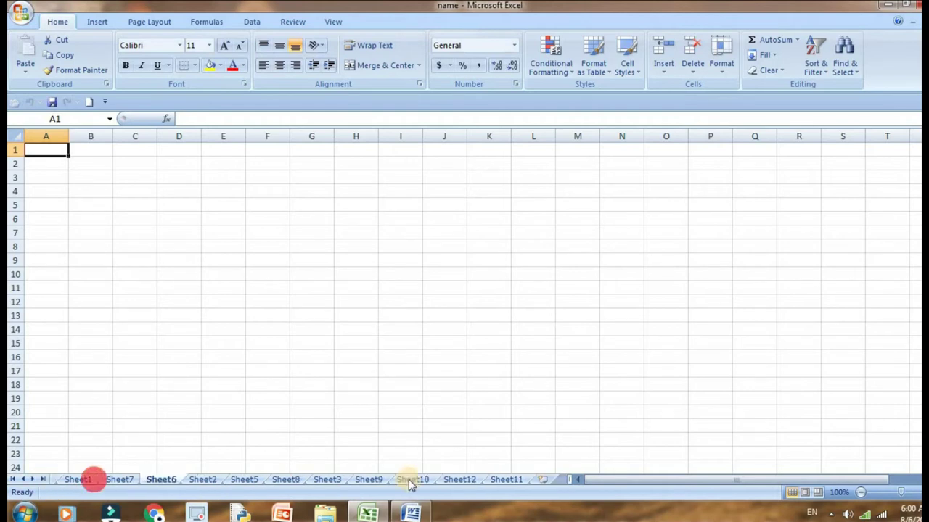
{"action": "left_click", "coordinate": [510, 481]}
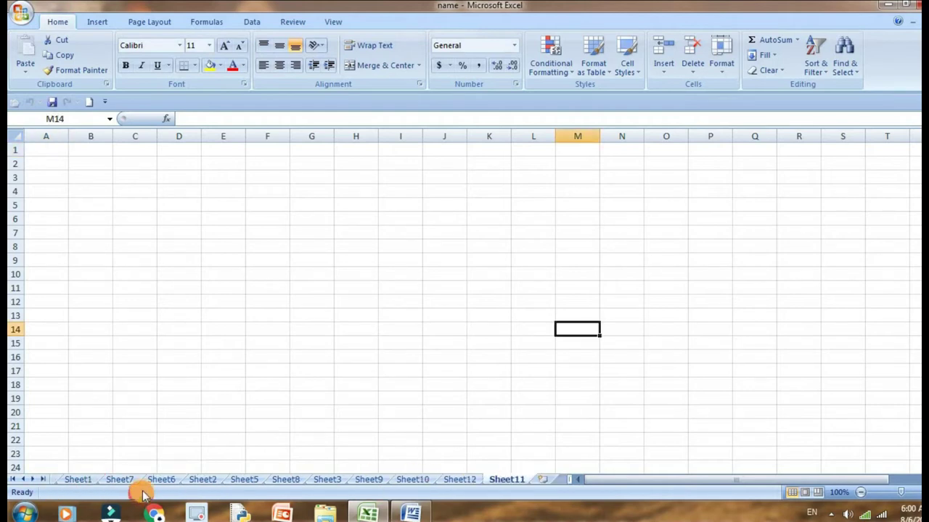
{"action": "left_click", "coordinate": [162, 480]}
{"action": "left_click", "coordinate": [100, 484]}
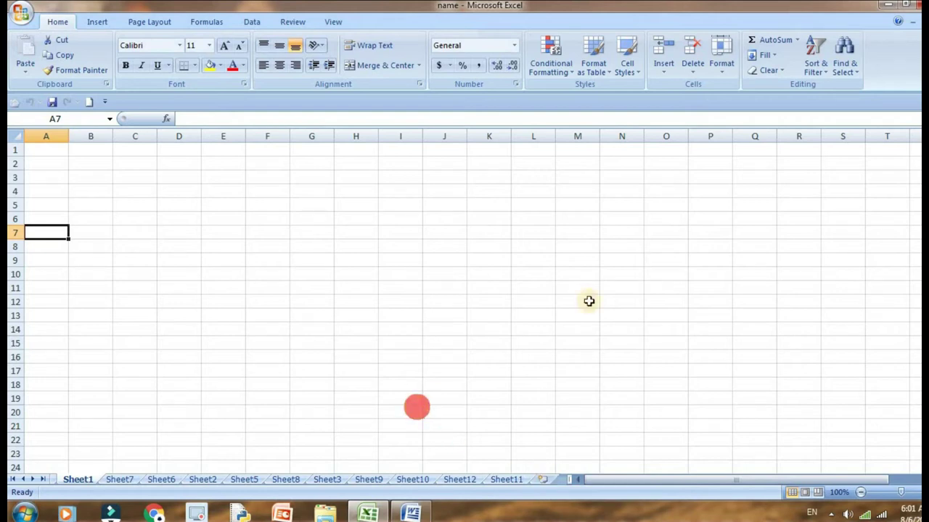
{"action": "left_click", "coordinate": [668, 75]}
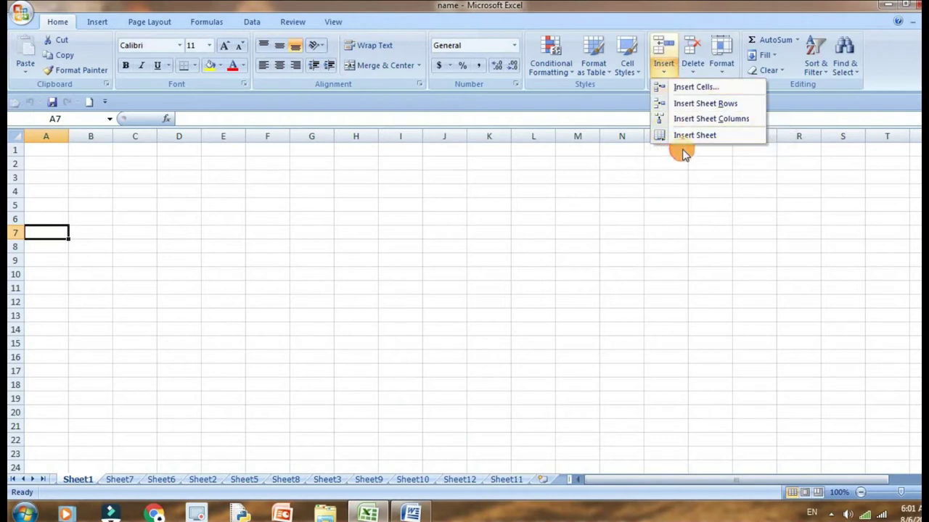
{"action": "right_click", "coordinate": [70, 478]}
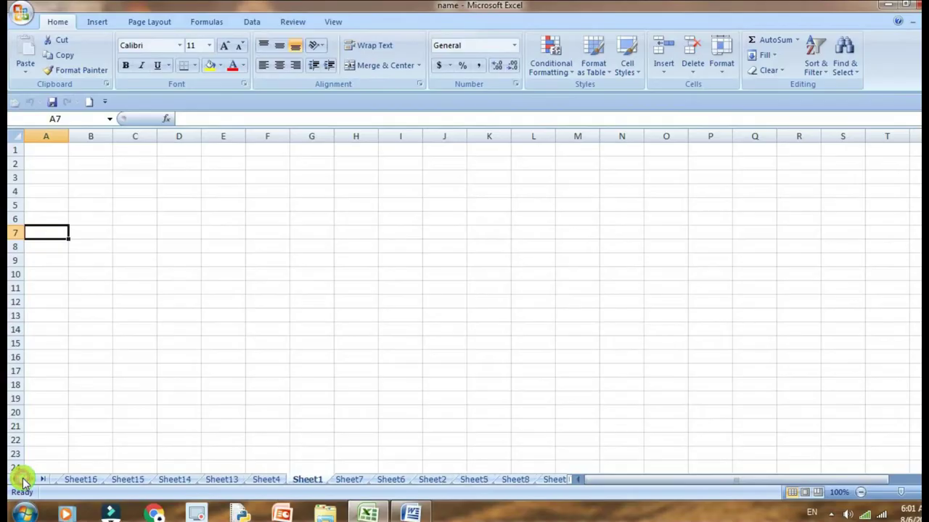
- Drag Sheet1 to several positions along the tab bar, trying to bring it forward
{"action": "left_click", "coordinate": [23, 480]}
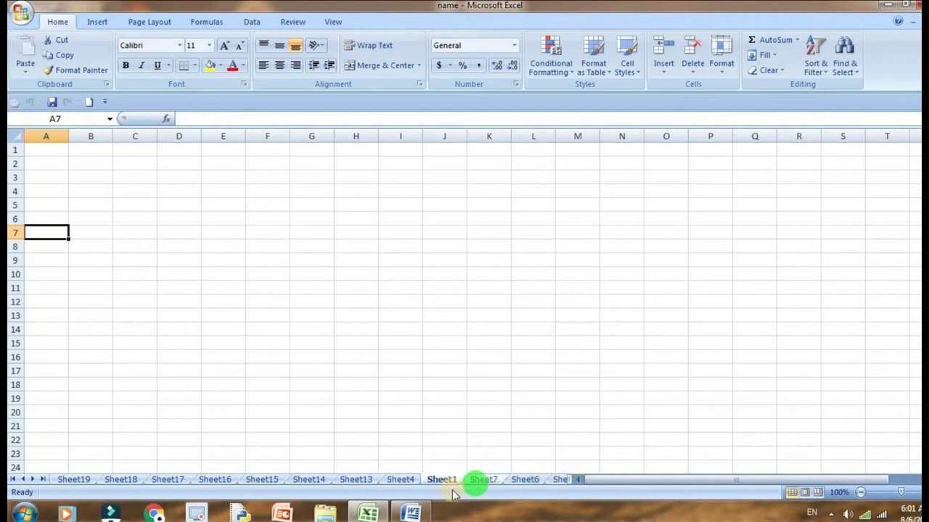
{"action": "left_click_drag", "start_coordinate": [442, 480], "coordinate": [75, 481]}
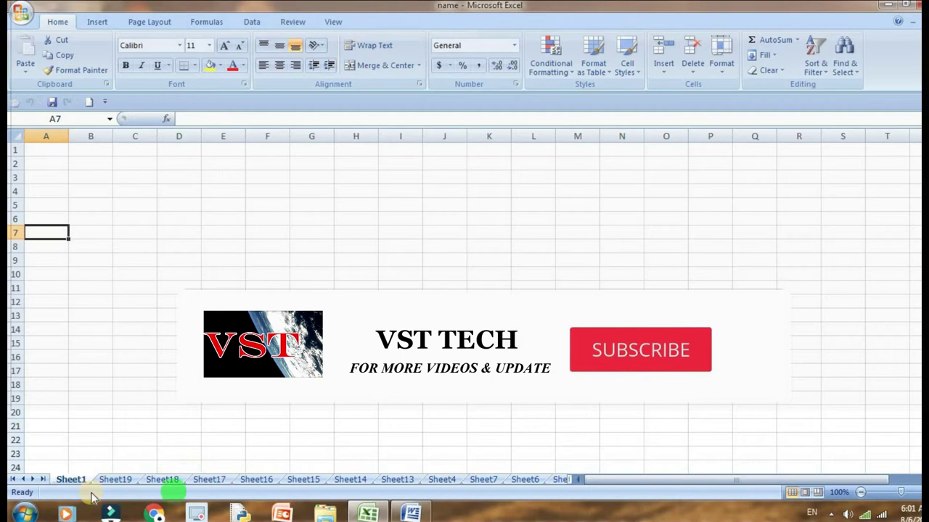
{"action": "left_click_drag", "start_coordinate": [76, 480], "coordinate": [218, 480]}
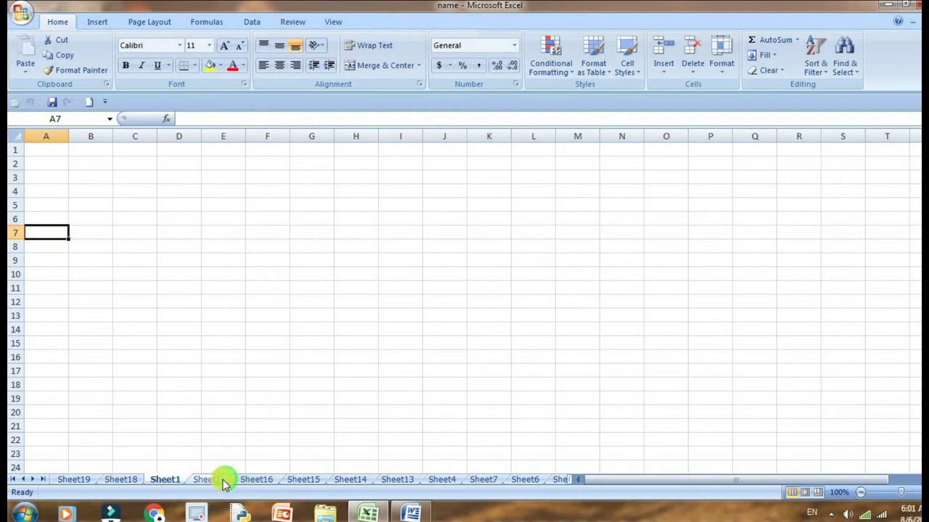
{"action": "left_click_drag", "start_coordinate": [210, 481], "coordinate": [165, 481]}
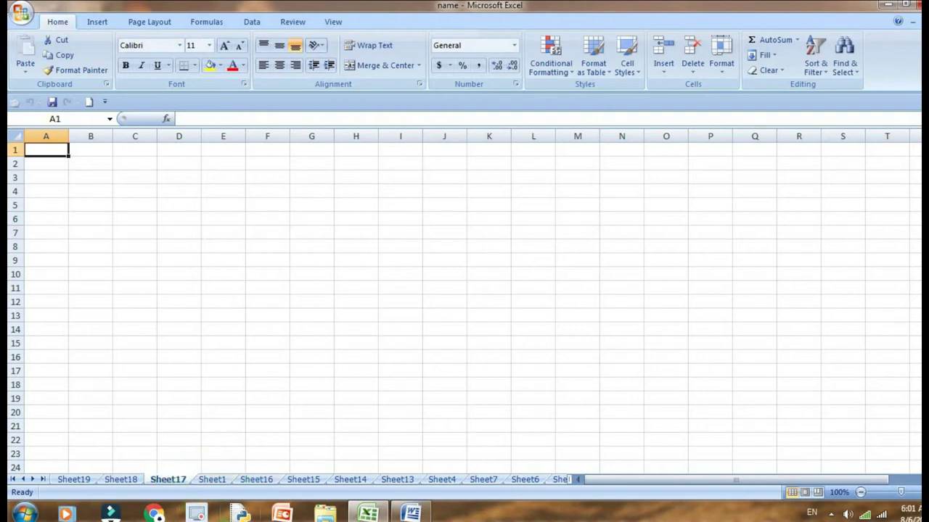
{"action": "left_click_drag", "start_coordinate": [217, 480], "coordinate": [492, 483]}
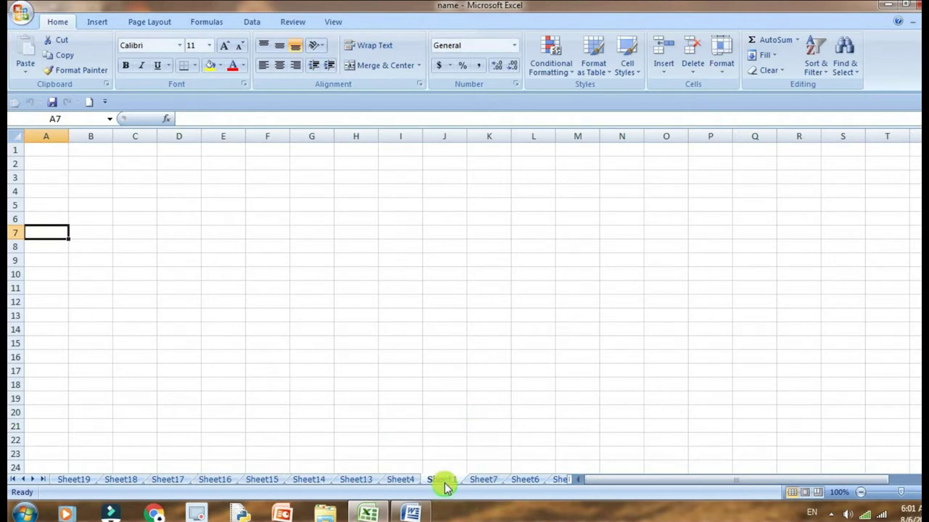
{"action": "left_click_drag", "start_coordinate": [444, 482], "coordinate": [29, 467]}
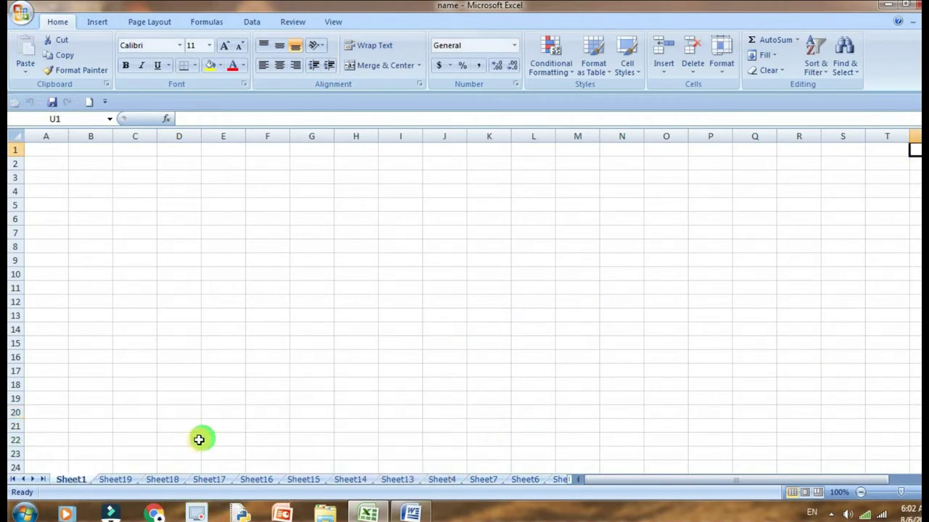
{"action": "mouse_move", "coordinate": [94, 480]}
{"action": "left_mouse_down"}
{"action": "mouse_move", "coordinate": [616, 455]}
{"action": "mouse_move", "coordinate": [35, 486]}
{"action": "mouse_move", "coordinate": [112, 492]}
{"action": "left_mouse_up"}
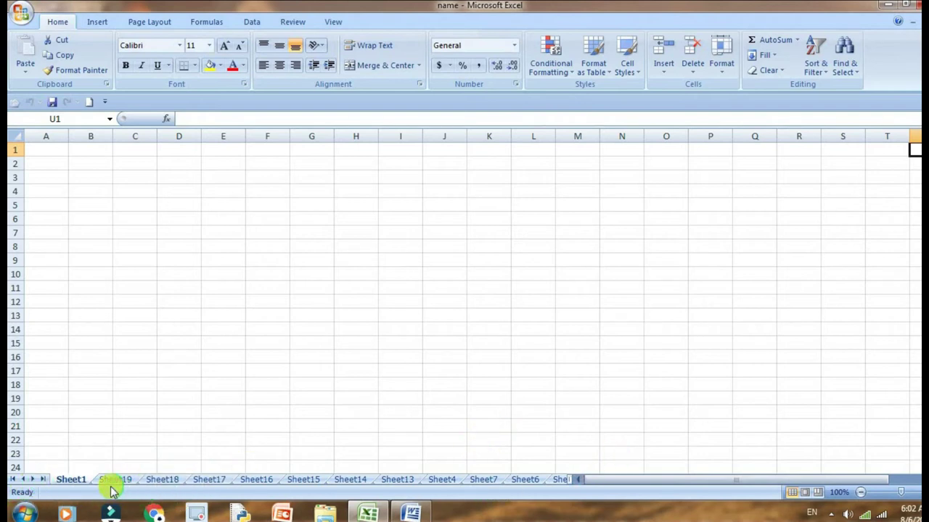
- Reposition Sheet19 so it leads the tabs, ahead of Sheet1, Sheet18 and Sheet17
{"action": "left_click", "coordinate": [115, 480]}
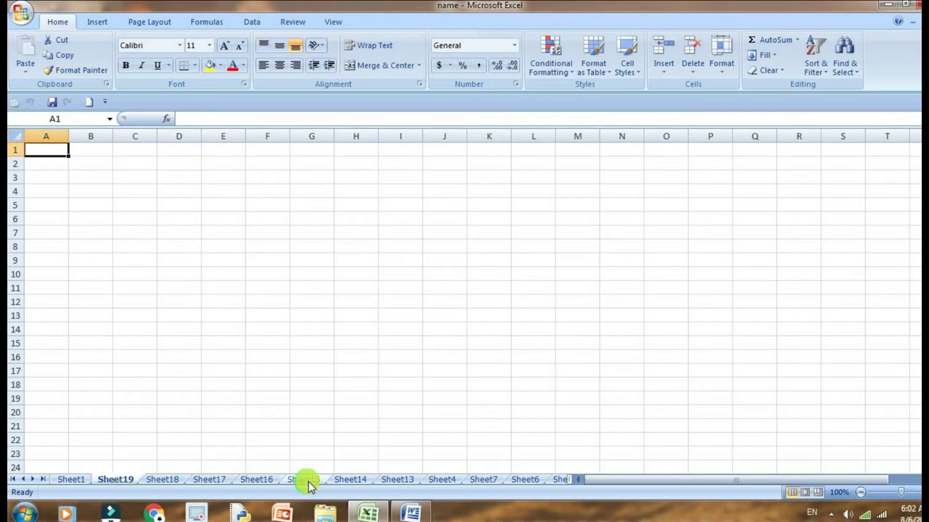
{"action": "mouse_move", "coordinate": [309, 485]}
{"action": "left_mouse_down"}
{"action": "mouse_move", "coordinate": [129, 492]}
{"action": "mouse_move", "coordinate": [370, 483]}
{"action": "mouse_move", "coordinate": [435, 450]}
{"action": "left_mouse_up"}
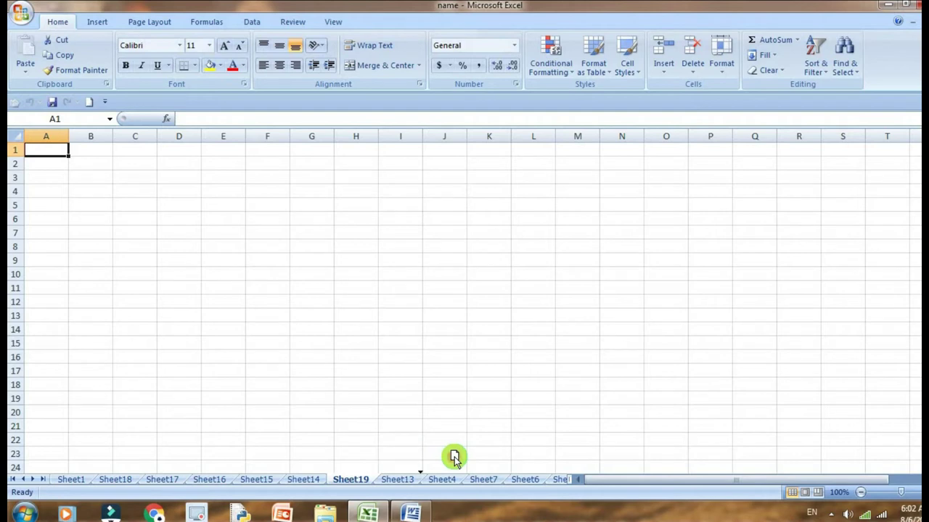
{"action": "mouse_move", "coordinate": [451, 459]}
{"action": "left_mouse_down"}
{"action": "mouse_move", "coordinate": [431, 482]}
{"action": "mouse_move", "coordinate": [520, 461]}
{"action": "left_mouse_up"}
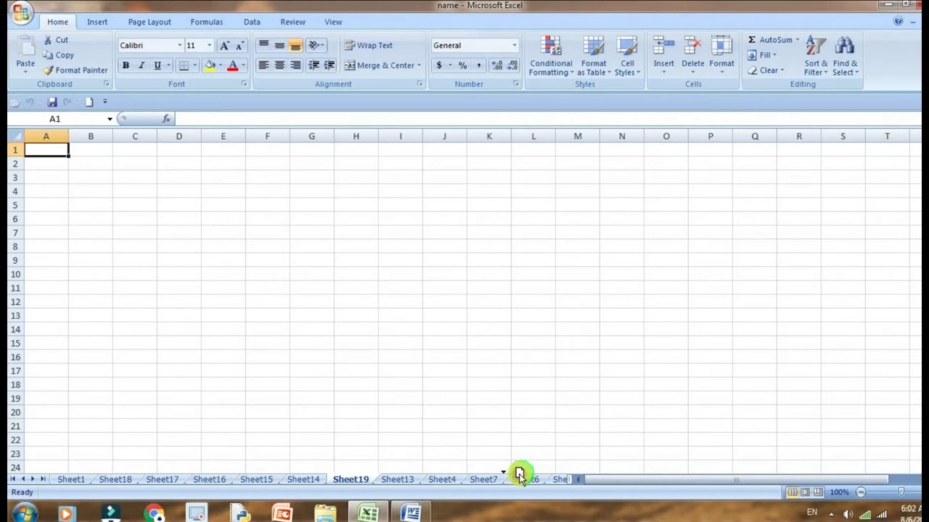
{"action": "left_click_drag", "start_coordinate": [520, 475], "coordinate": [522, 479]}
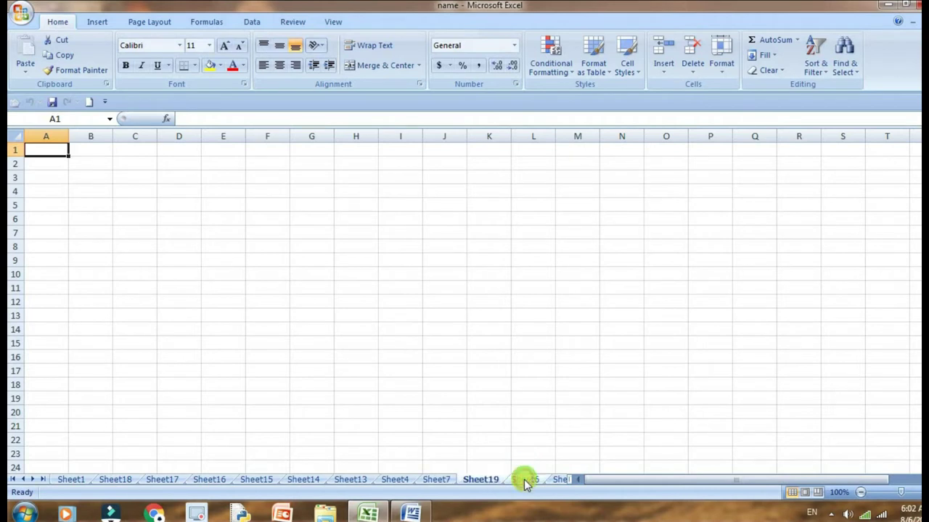
{"action": "double_click", "coordinate": [482, 479]}
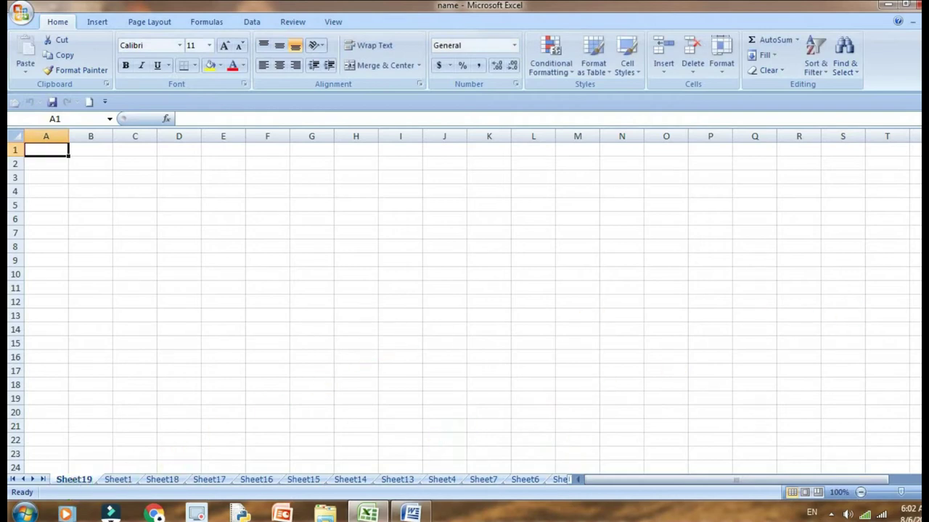
{"action": "double_click", "coordinate": [128, 478]}
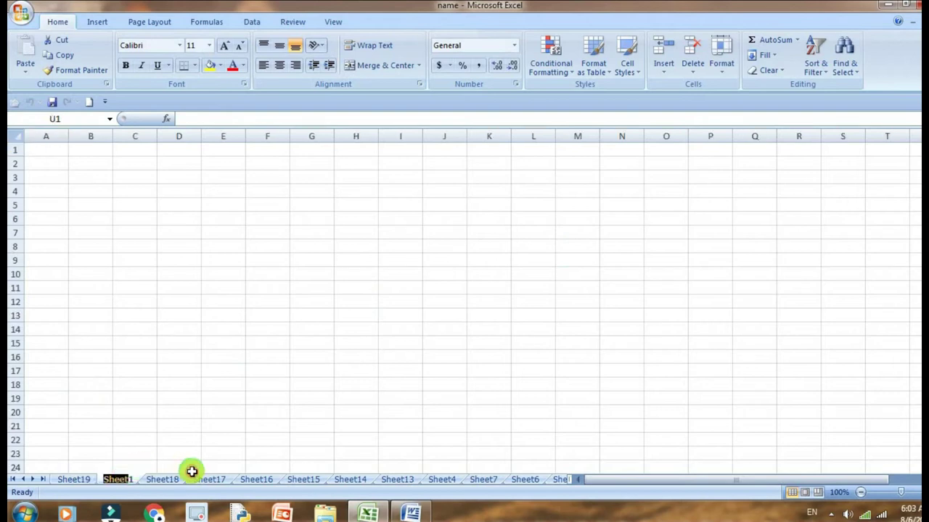
- Keep Sheet1's name and rename Sheet18 to 'basic pay'
{"action": "key", "text": "Return"}
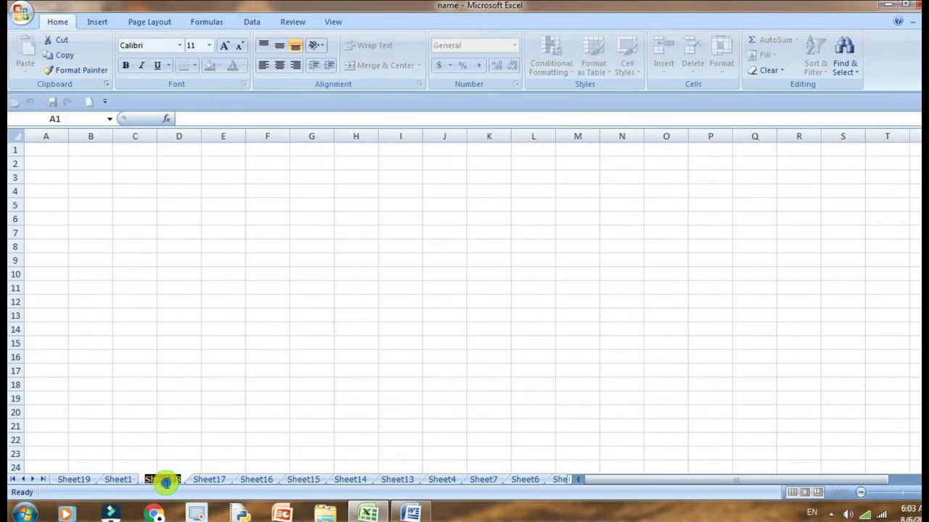
{"action": "left_click", "coordinate": [286, 423]}
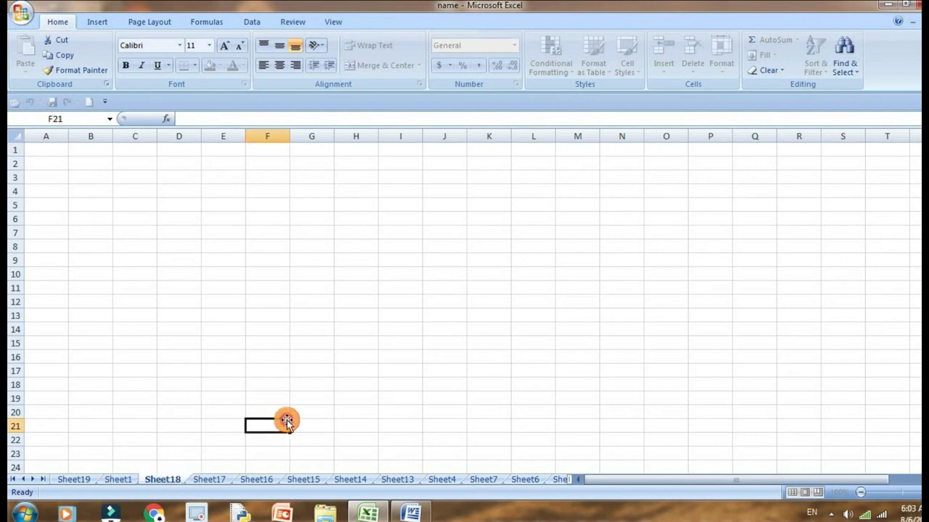
{"action": "right_click", "coordinate": [172, 479]}
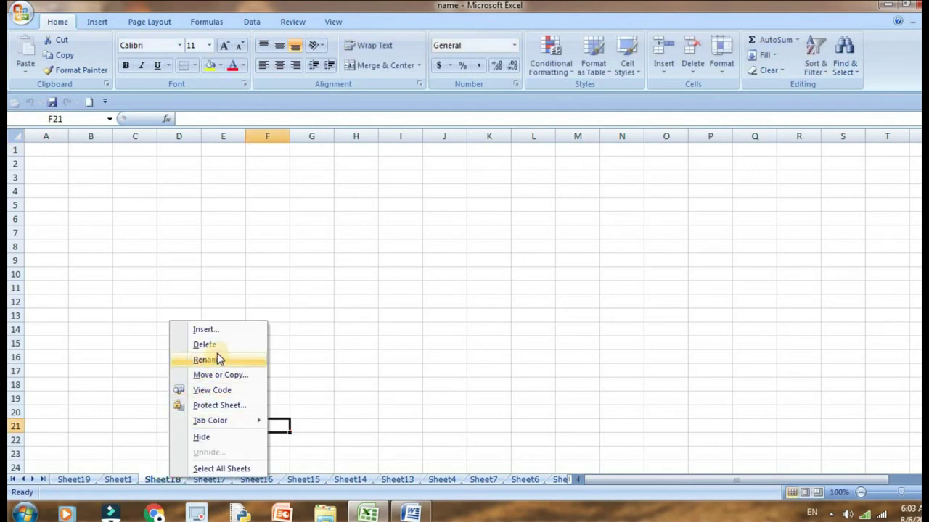
{"action": "left_click", "coordinate": [209, 361]}
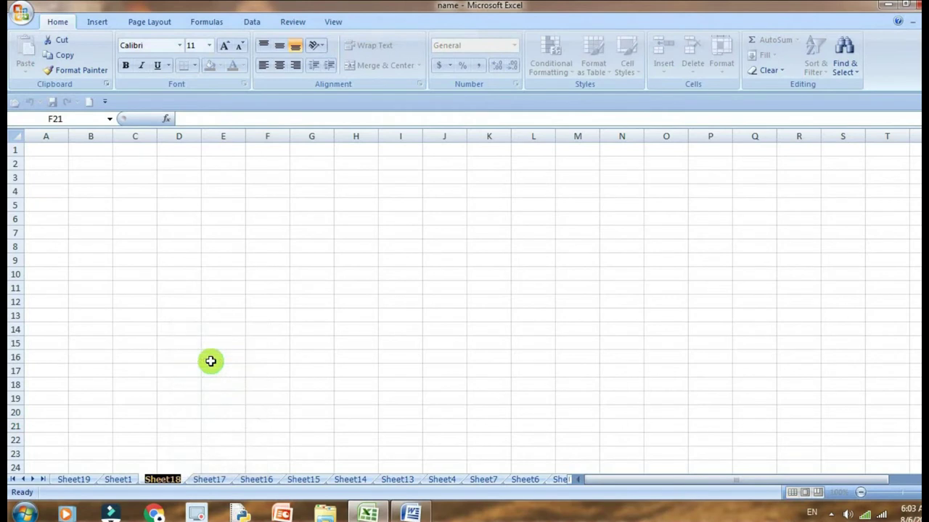
{"action": "key", "text": "BackSpace"}
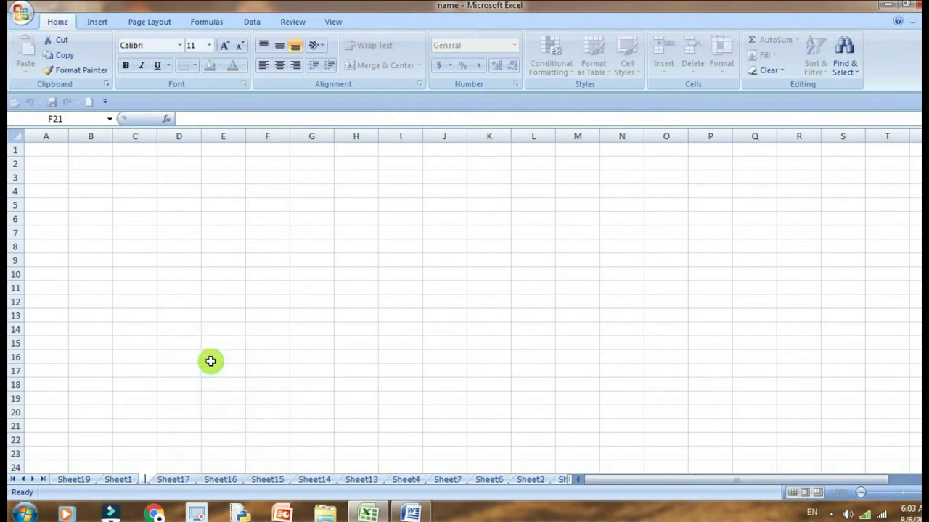
{"action": "type", "text": "r"}
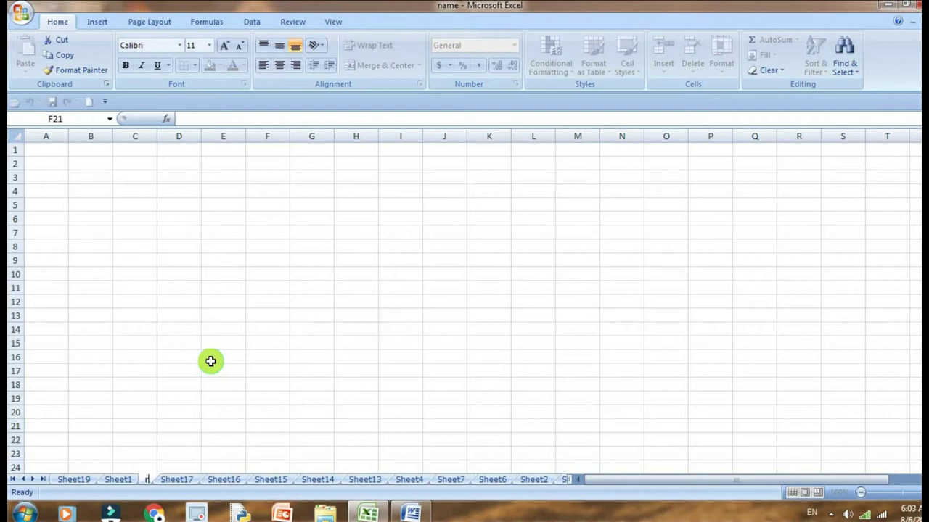
{"action": "type", "text": "asic "}
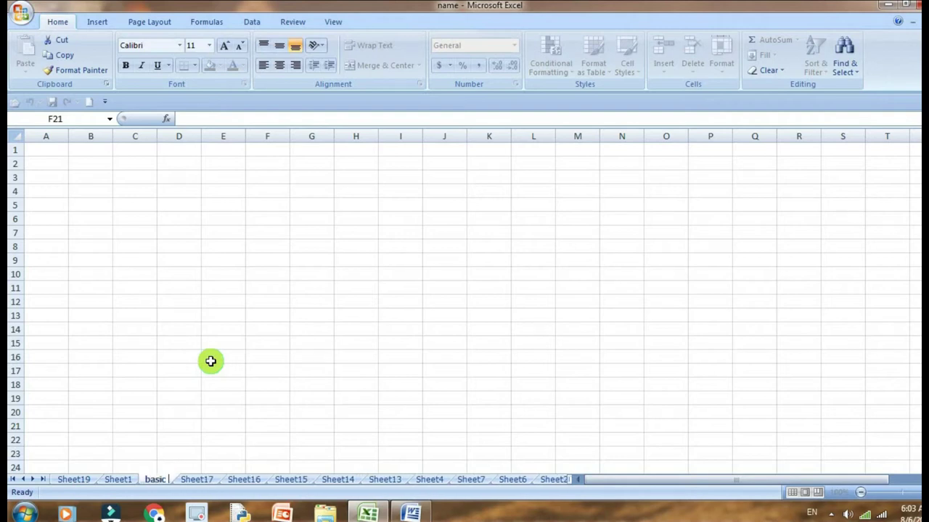
{"action": "type", "text": "pay"}
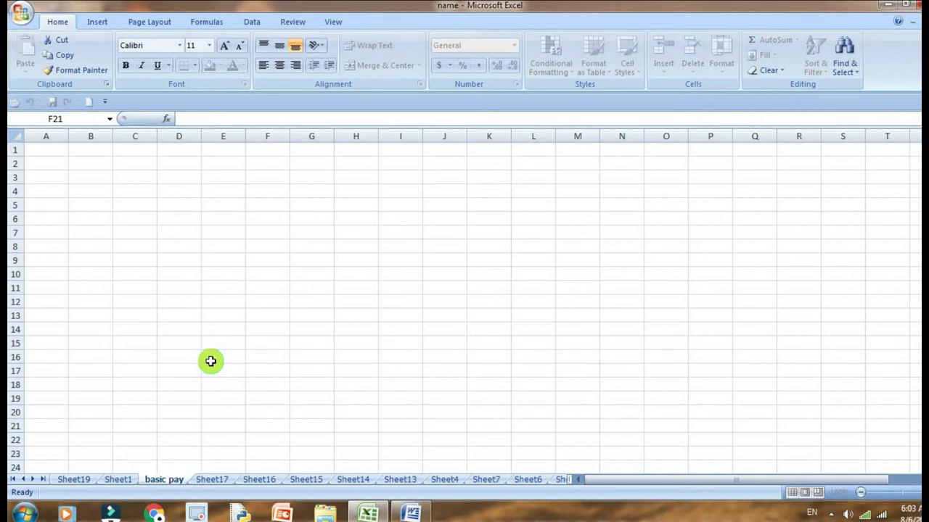
{"action": "left_click", "coordinate": [210, 361]}
- Rename Sheet17 to 'employee'
{"action": "left_click", "coordinate": [205, 479]}
{"action": "right_click", "coordinate": [205, 479]}
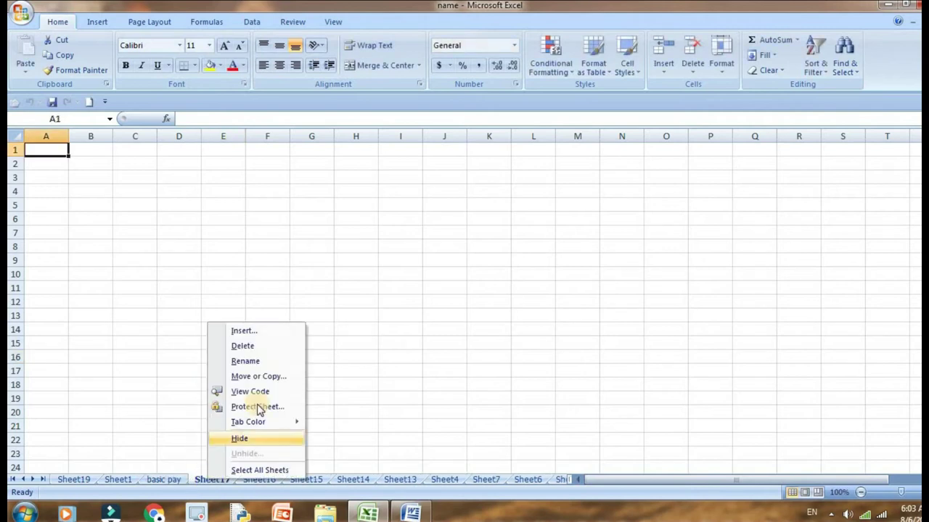
{"action": "left_click", "coordinate": [257, 358]}
{"action": "type", "text": "mployeet"}
{"action": "key", "text": "BackSpace"}
{"action": "key", "text": "Return"}
{"action": "key", "text": "ctrl+Page_Down"}
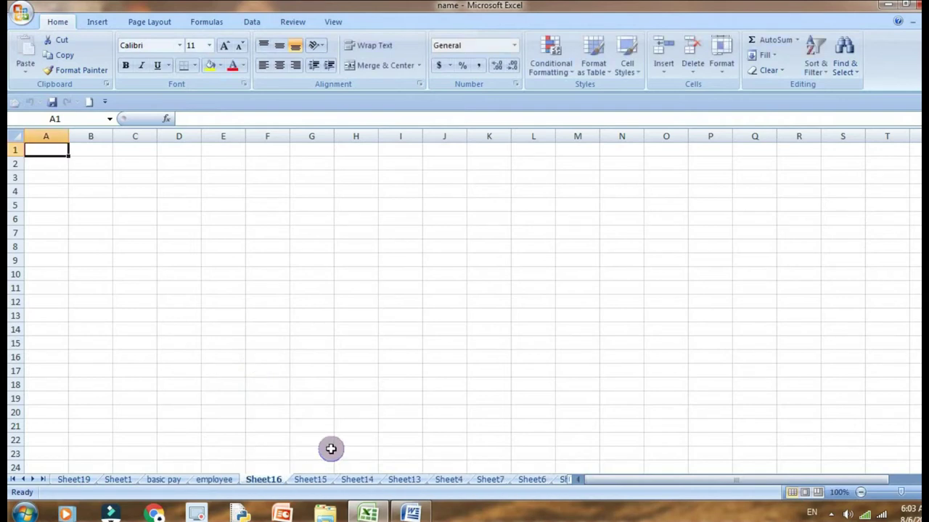
- Rename Sheet16 to 'depart' and check the basic pay and employee sheets
{"action": "right_click", "coordinate": [270, 484]}
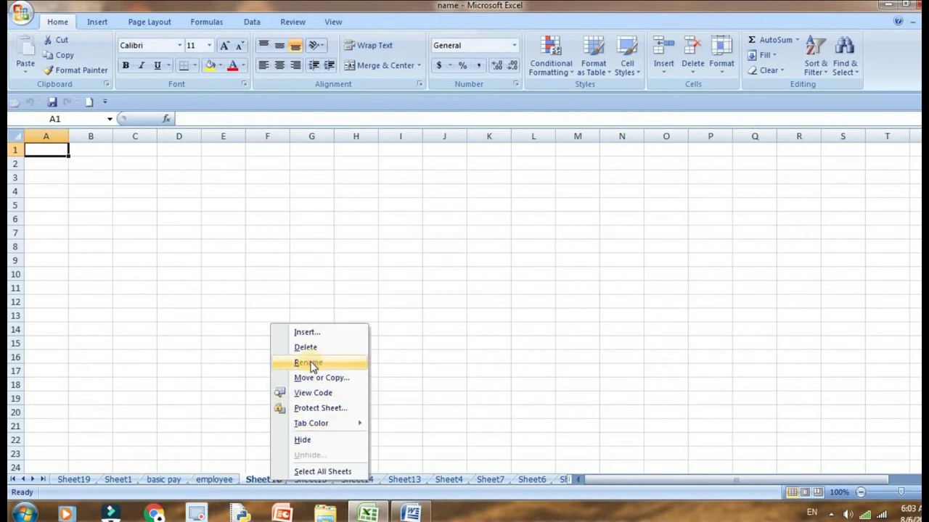
{"action": "left_click", "coordinate": [309, 361]}
{"action": "type", "text": "depart"}
{"action": "left_click", "coordinate": [267, 397]}
{"action": "left_click", "coordinate": [172, 479]}
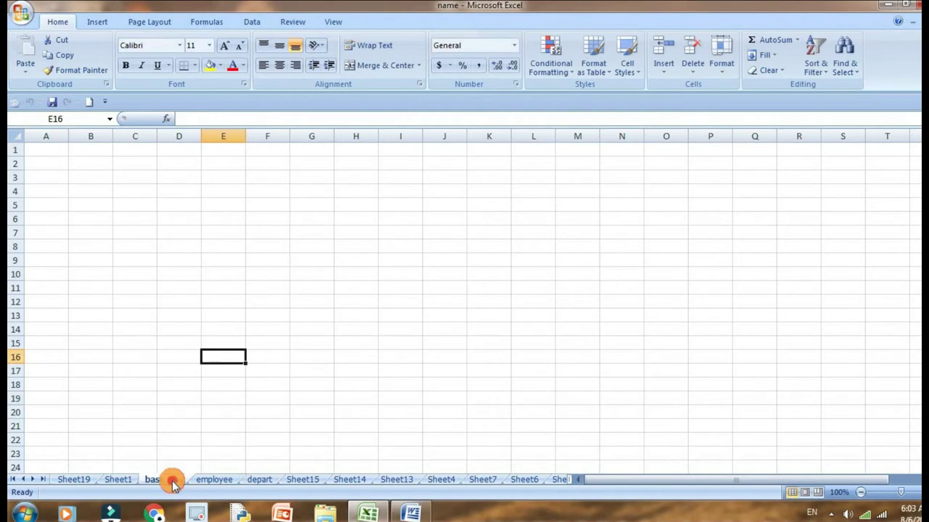
{"action": "left_click", "coordinate": [210, 479]}
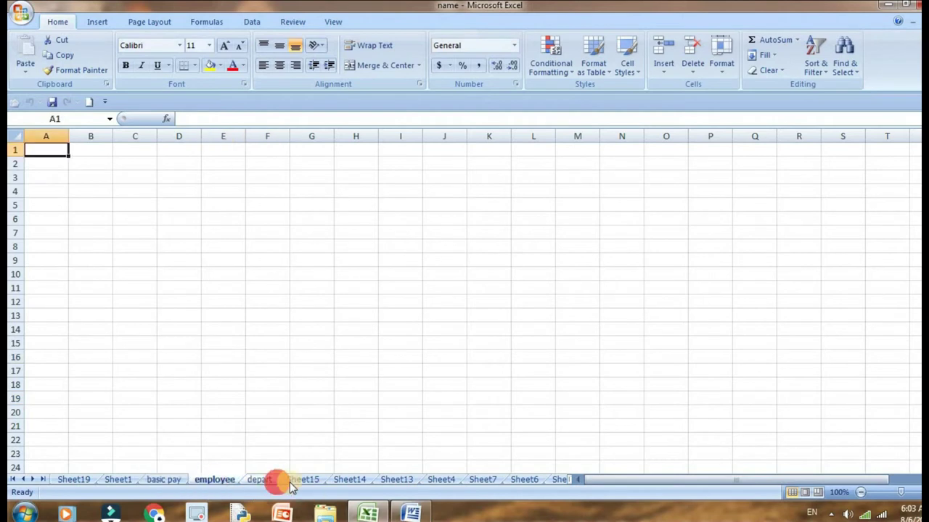
{"action": "left_click", "coordinate": [500, 386]}
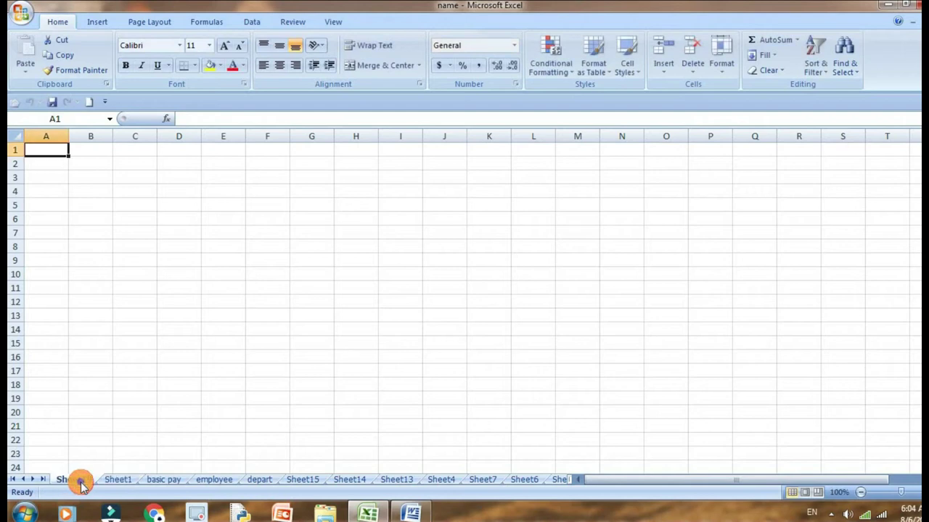
- Delete the Sheet19 and Sheet1 worksheets
{"action": "right_click", "coordinate": [82, 485]}
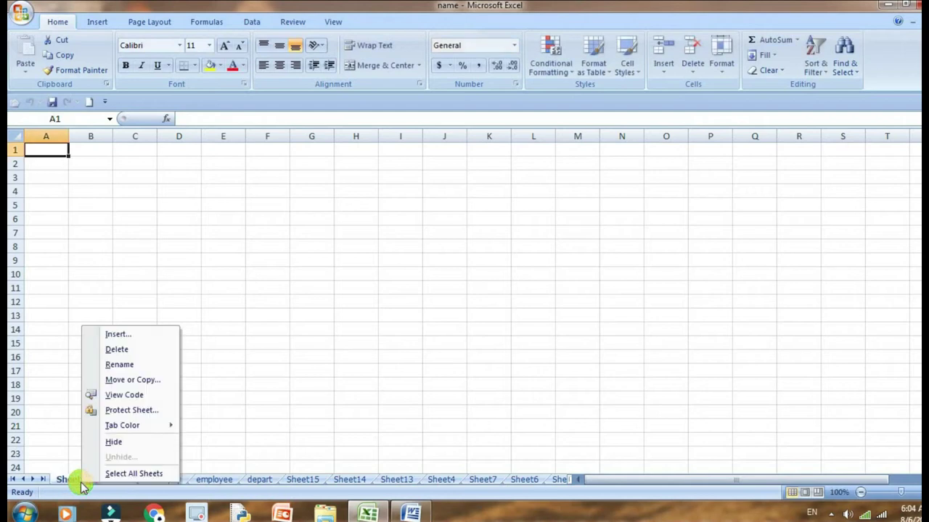
{"action": "left_click", "coordinate": [124, 351]}
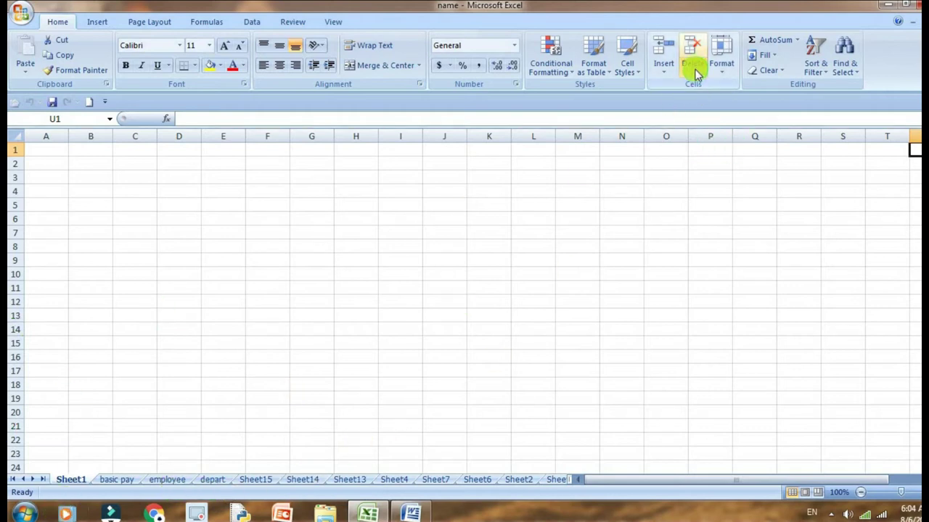
{"action": "left_click", "coordinate": [694, 69]}
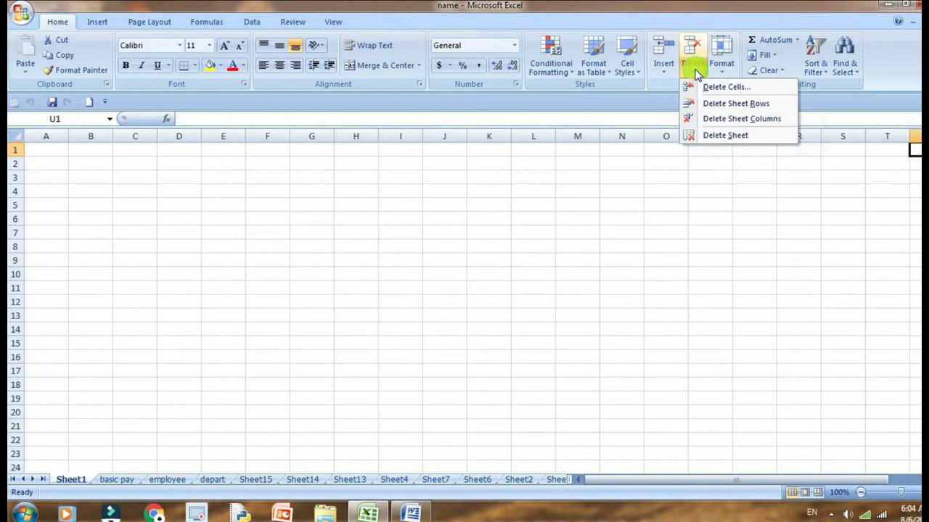
{"action": "left_click", "coordinate": [731, 137]}
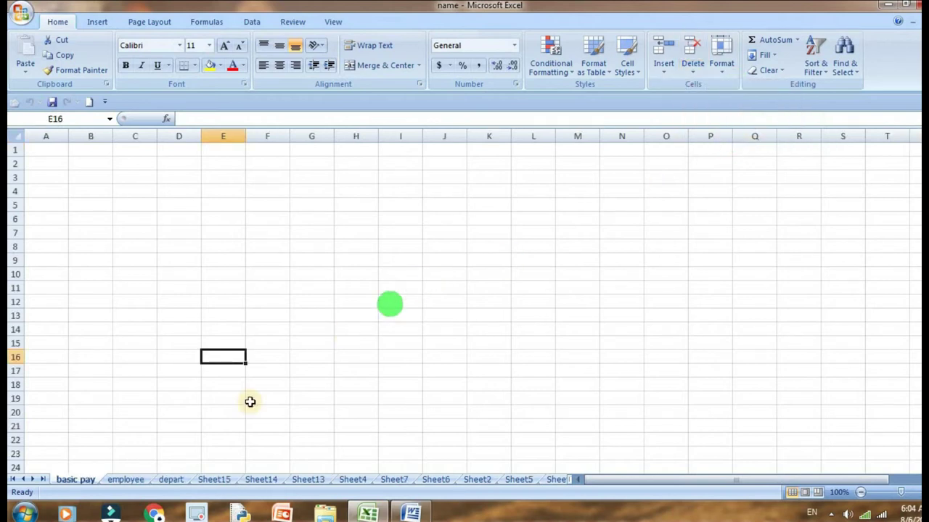
- Delete Sheet15, Sheet14, Sheet13 and Sheet4 from their tab menus
{"action": "left_click", "coordinate": [85, 482]}
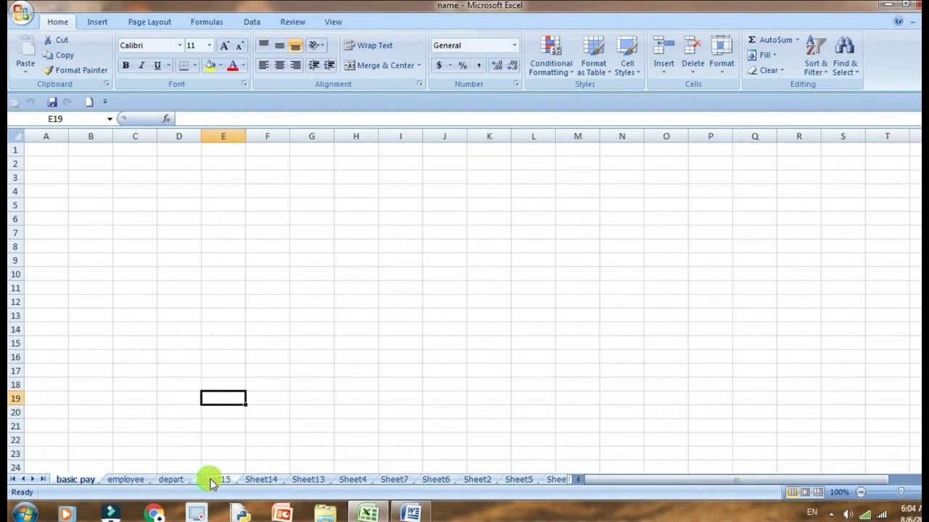
{"action": "left_click", "coordinate": [214, 482]}
{"action": "right_click", "coordinate": [213, 482]}
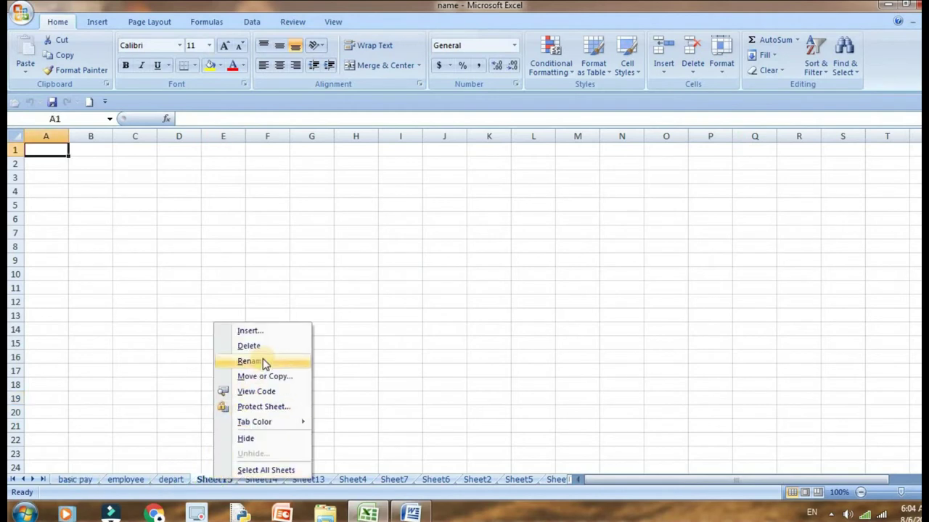
{"action": "left_click", "coordinate": [257, 344]}
{"action": "right_click", "coordinate": [216, 480]}
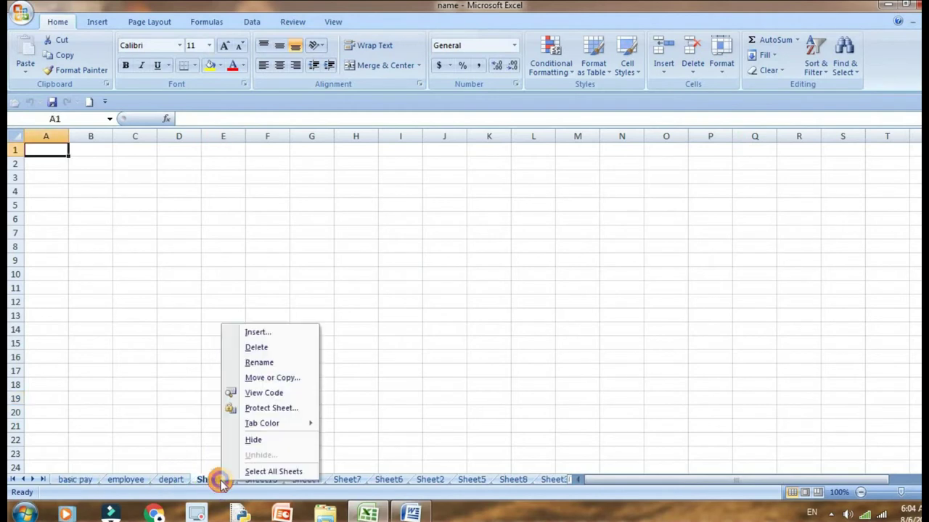
{"action": "left_click", "coordinate": [264, 348]}
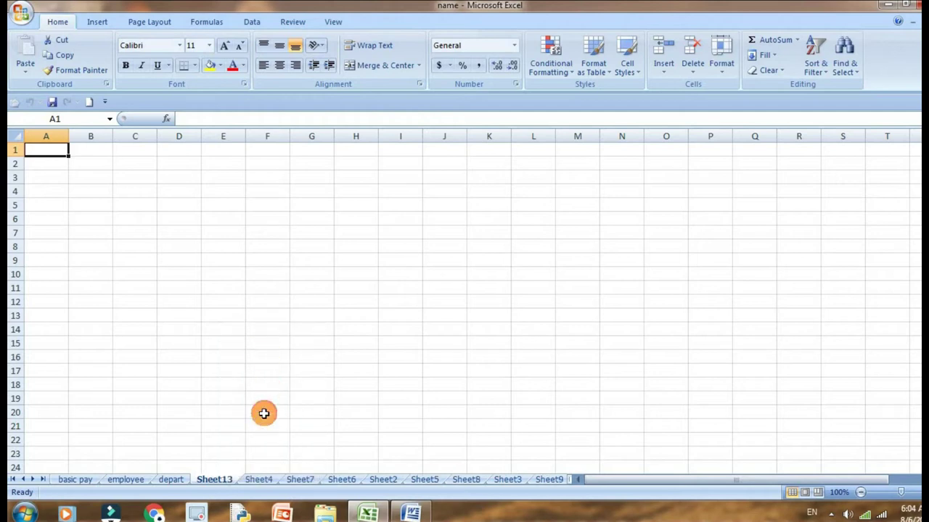
{"action": "right_click", "coordinate": [225, 486]}
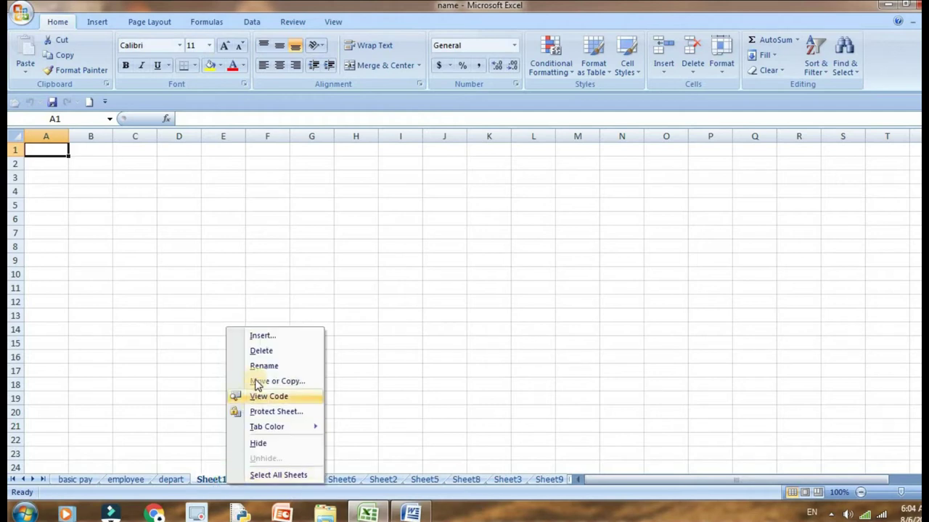
{"action": "left_click", "coordinate": [262, 350]}
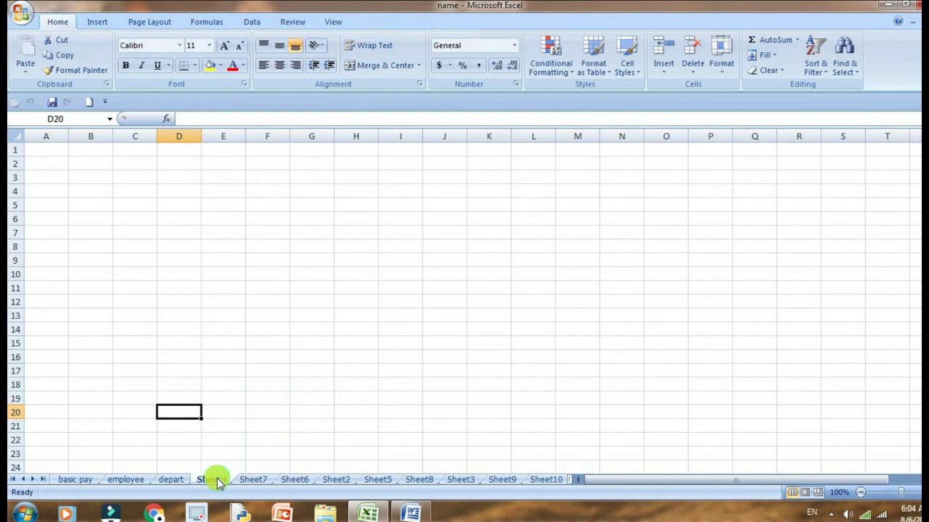
{"action": "right_click", "coordinate": [218, 483]}
{"action": "left_click", "coordinate": [262, 347]}
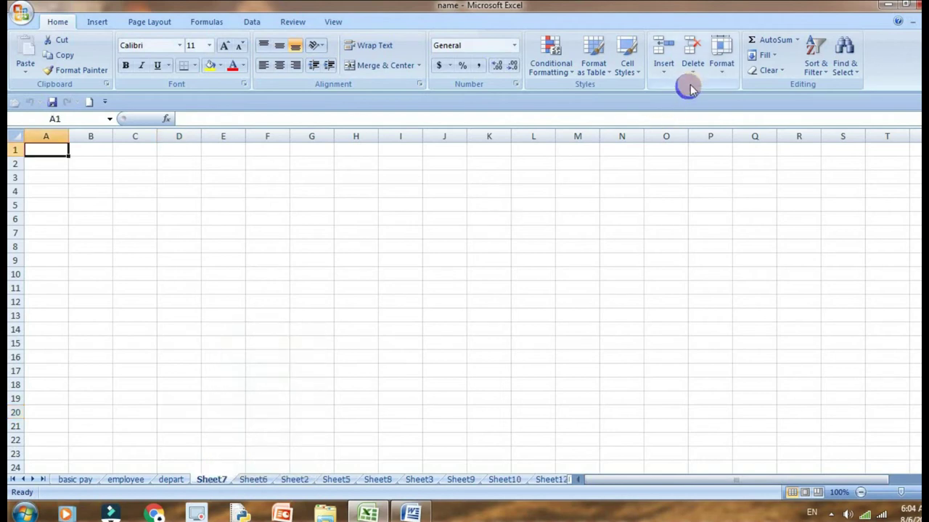
- Delete Sheet7, Sheet6, Sheet2 and Sheet5, then add Sheet10 to the sheet group
{"action": "left_click", "coordinate": [693, 61]}
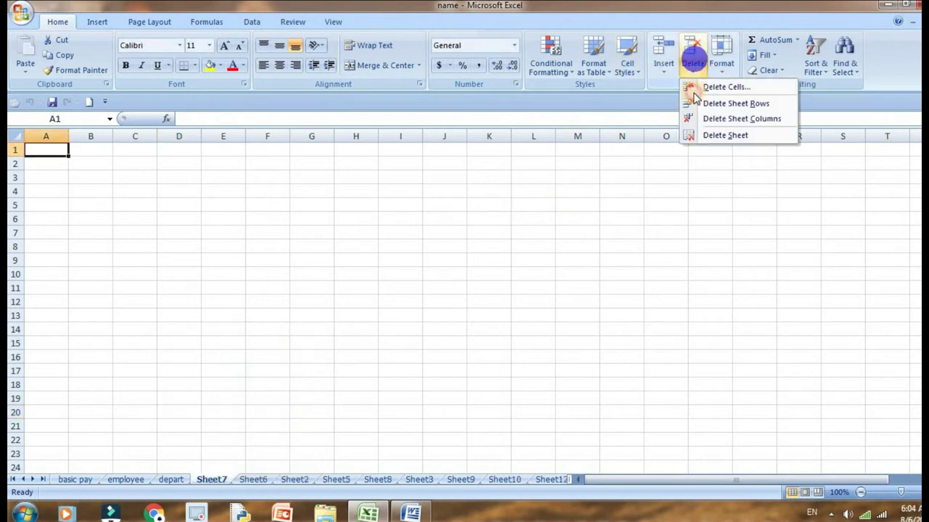
{"action": "left_click", "coordinate": [718, 135]}
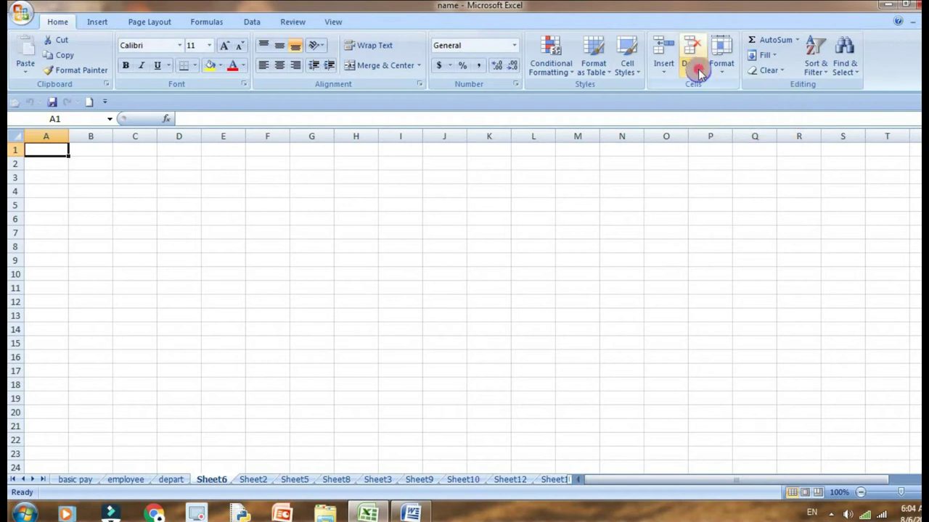
{"action": "left_click", "coordinate": [698, 72]}
{"action": "left_click", "coordinate": [713, 135]}
{"action": "left_click", "coordinate": [228, 485]}
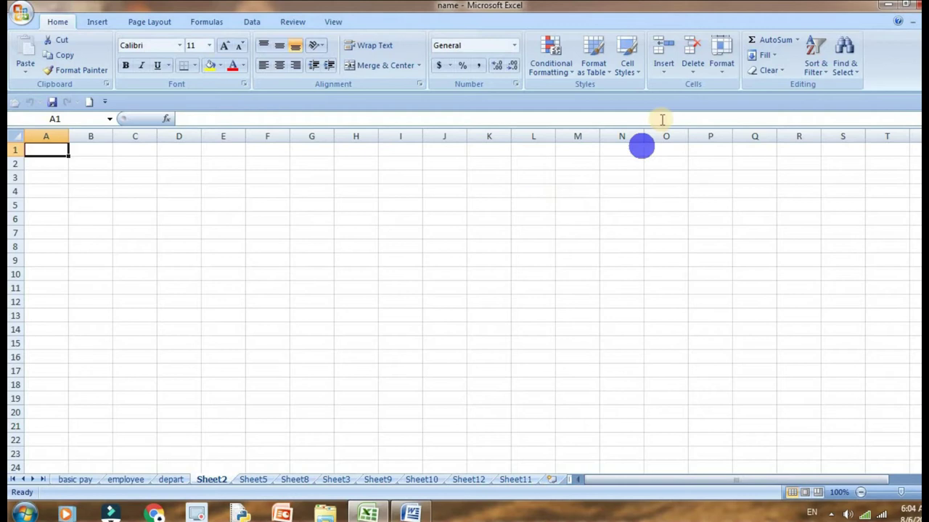
{"action": "left_click", "coordinate": [695, 71]}
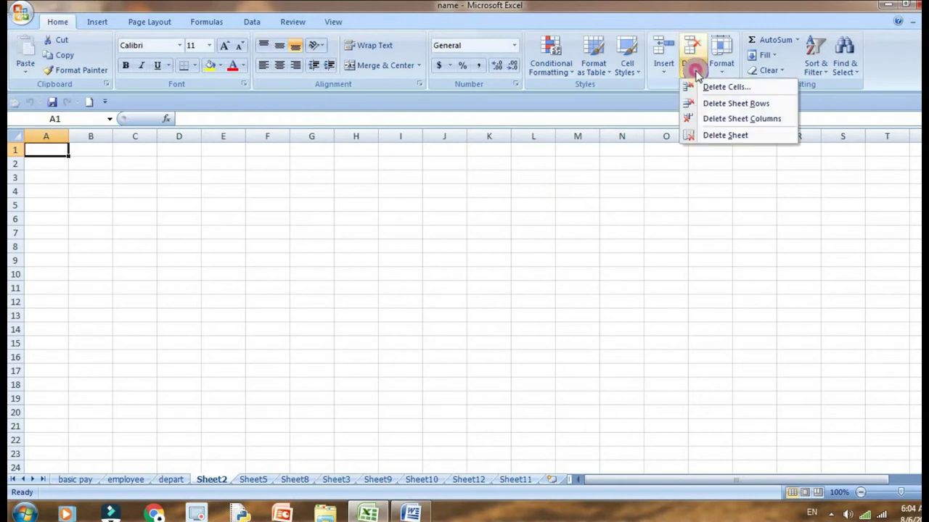
{"action": "left_click", "coordinate": [713, 137]}
{"action": "left_click", "coordinate": [695, 65]}
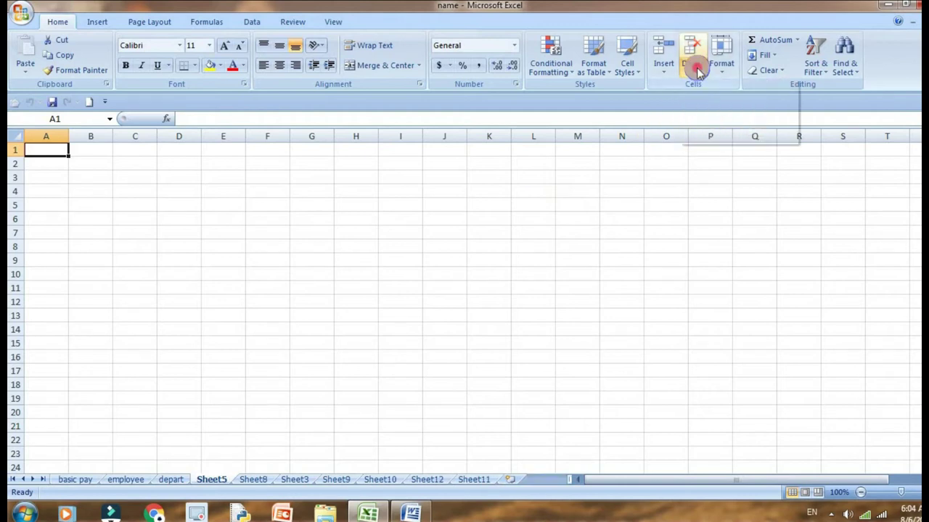
{"action": "left_click", "coordinate": [714, 137]}
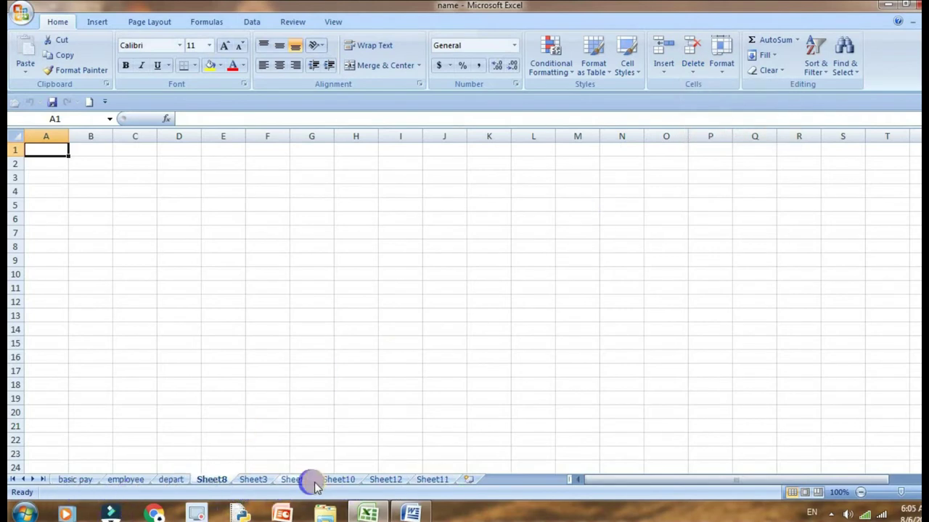
{"action": "left_click", "coordinate": [356, 483], "text": "ctrl"}
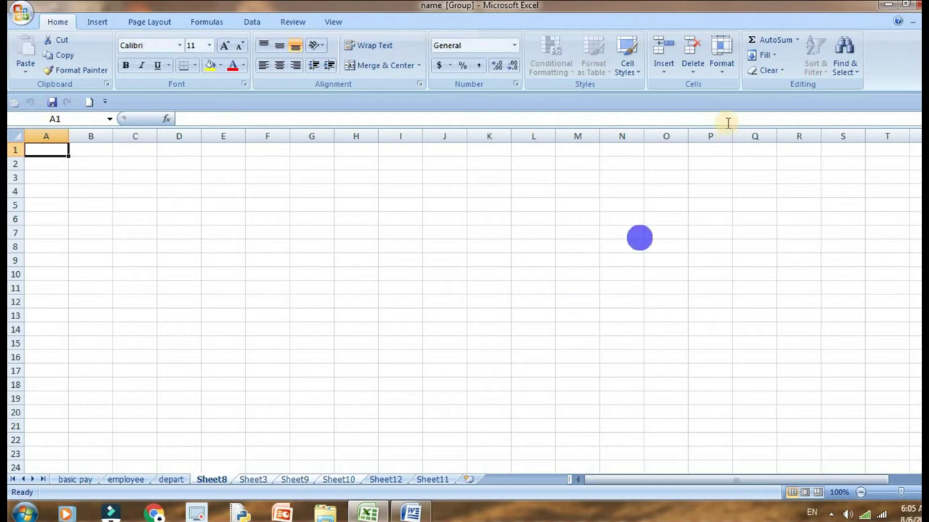
- Delete the grouped sheets, then group Sheet11 with Sheet12 and delete them too
{"action": "right_click", "coordinate": [344, 485]}
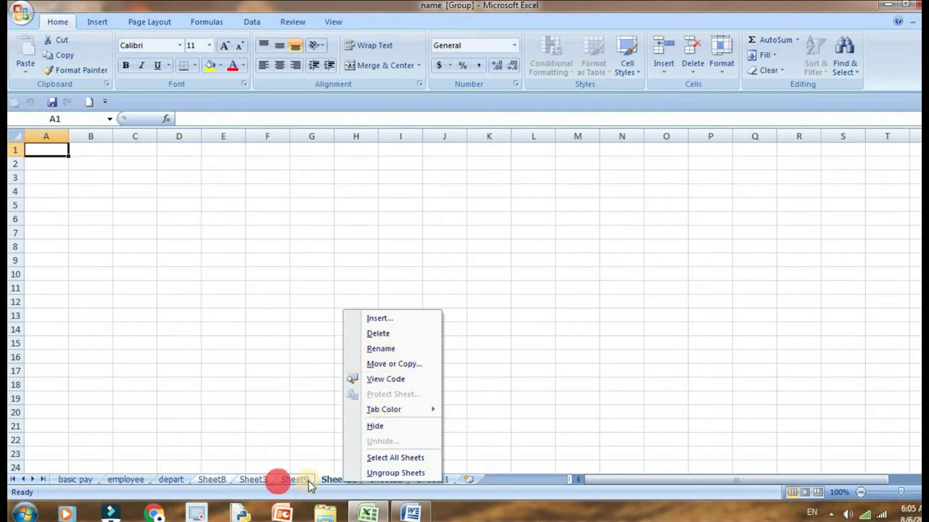
{"action": "left_click", "coordinate": [385, 335]}
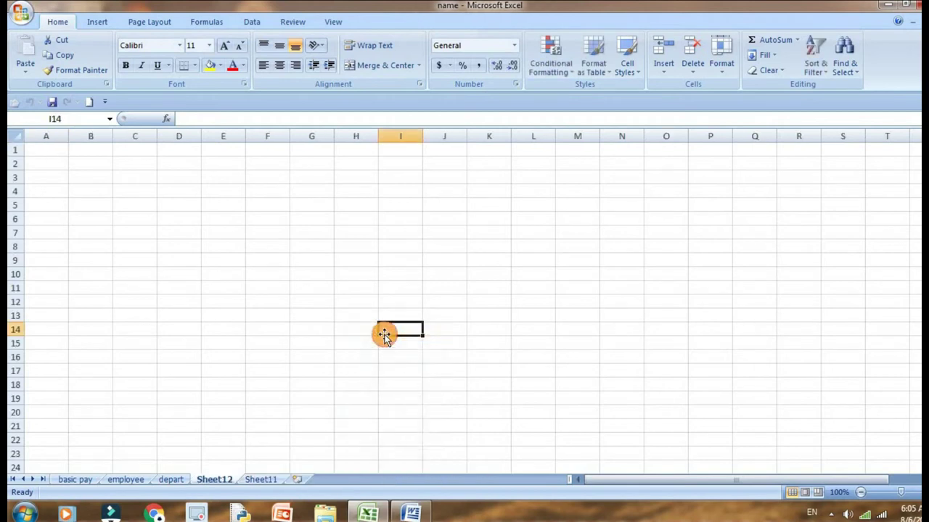
{"action": "left_click", "coordinate": [266, 479], "text": "ctrl"}
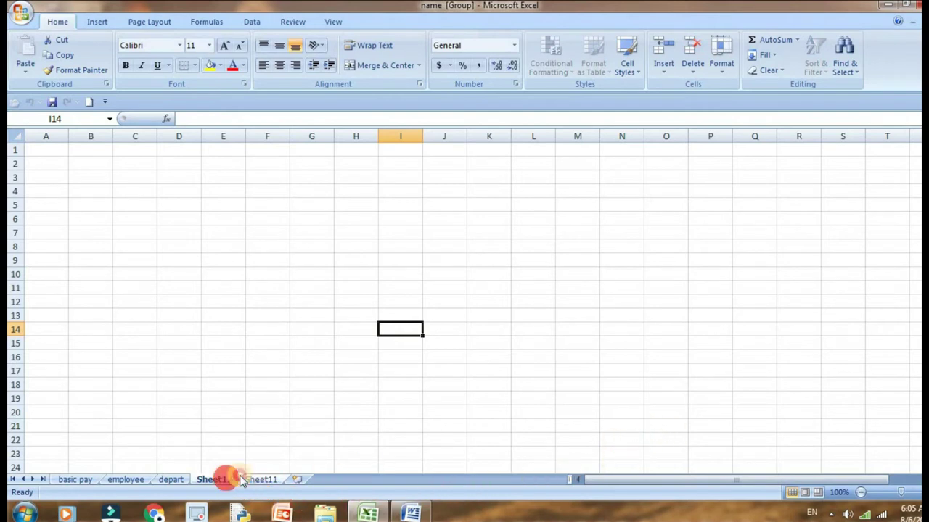
{"action": "left_click", "coordinate": [312, 398]}
{"action": "left_click", "coordinate": [262, 480]}
{"action": "left_click", "coordinate": [169, 480]}
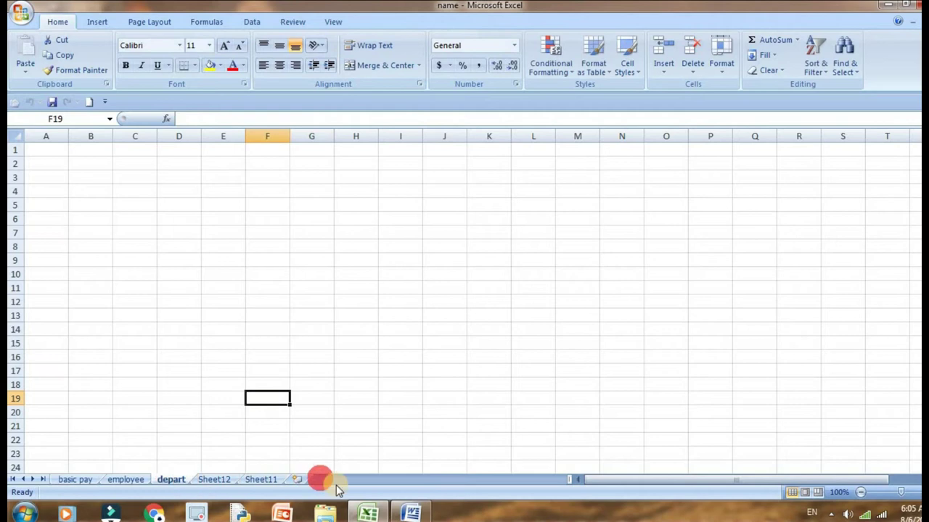
{"action": "left_click", "coordinate": [263, 480]}
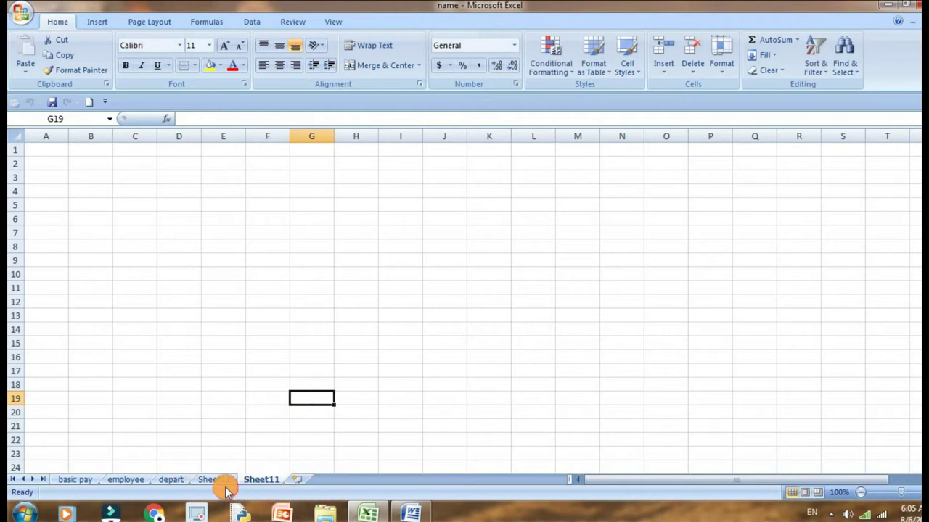
{"action": "left_click", "coordinate": [225, 481], "text": "ctrl"}
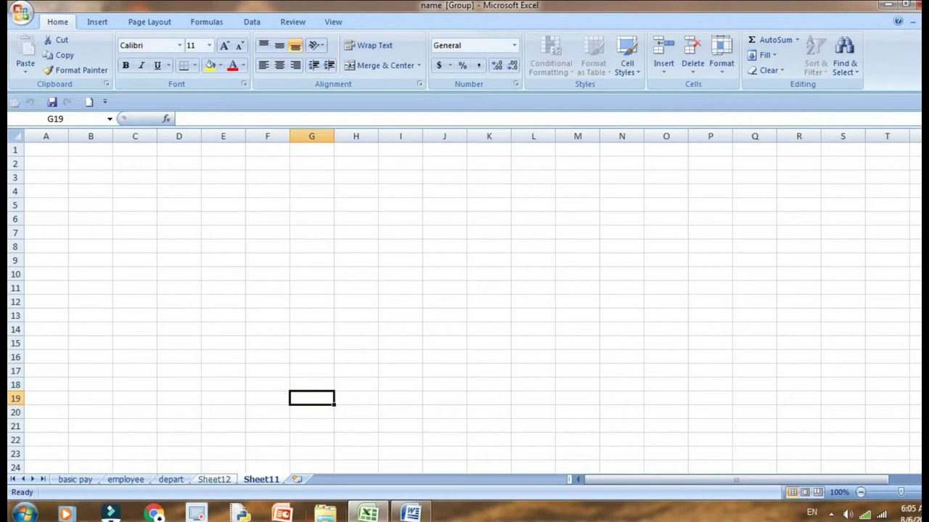
{"action": "right_click", "coordinate": [226, 480]}
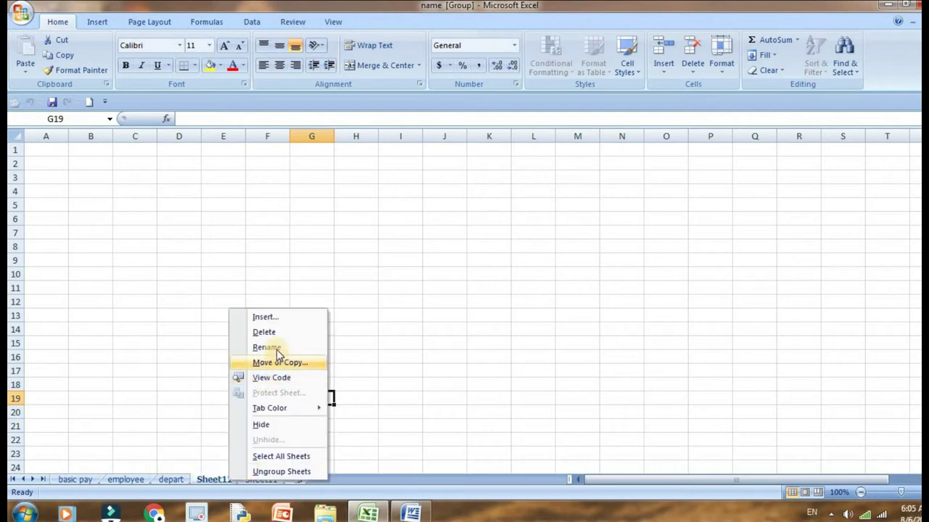
{"action": "left_click", "coordinate": [264, 331]}
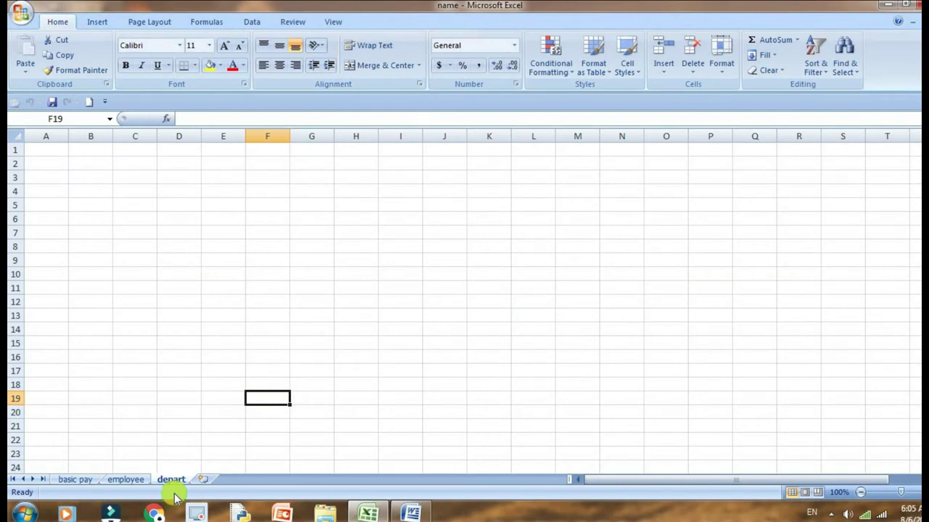
- Delete the depart and employee sheets, leaving only basic pay
{"action": "left_click", "coordinate": [174, 484]}
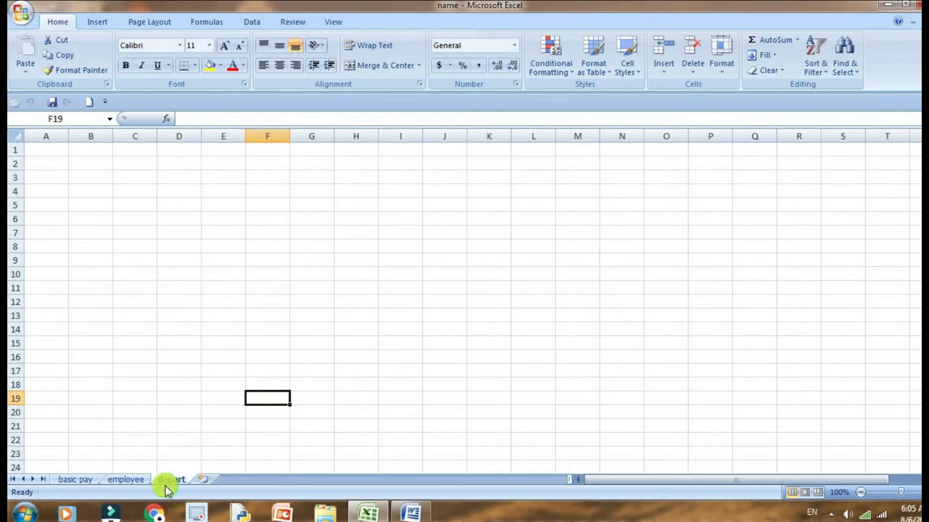
{"action": "right_click", "coordinate": [169, 485]}
{"action": "left_click", "coordinate": [210, 350]}
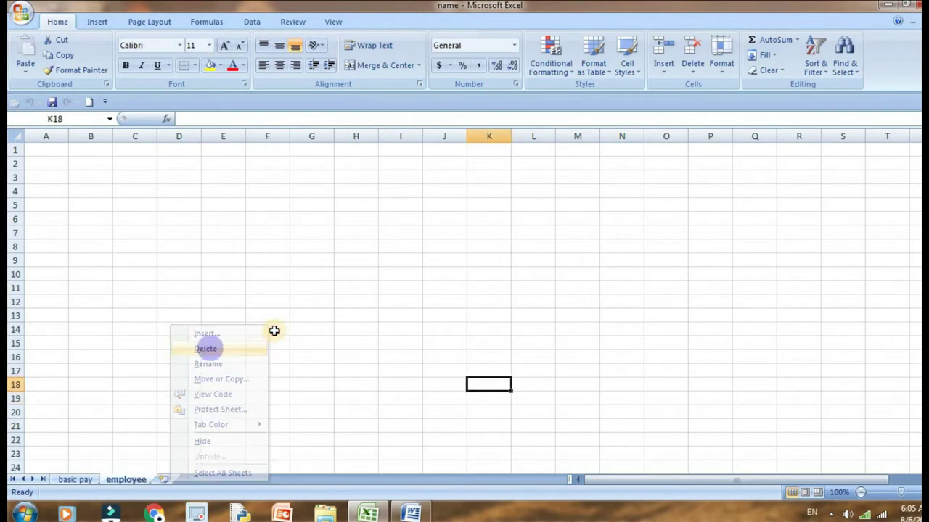
{"action": "right_click", "coordinate": [122, 479]}
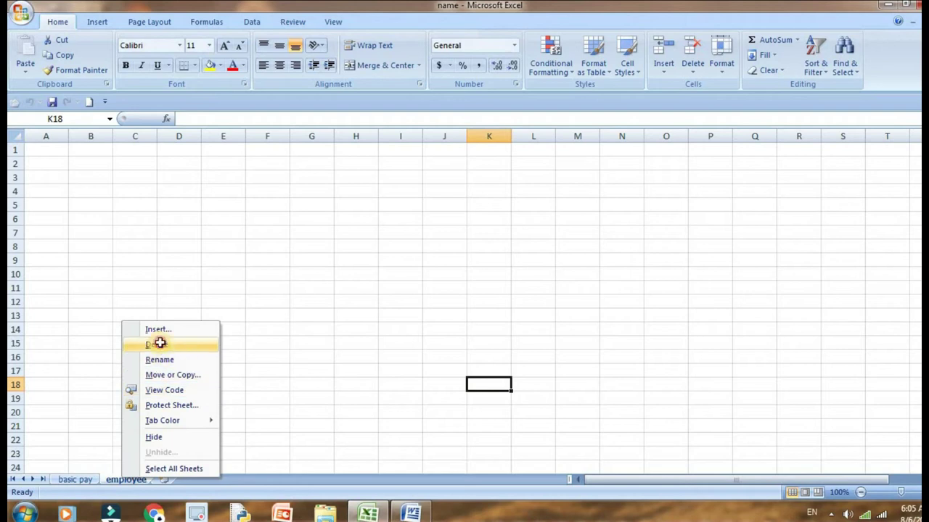
{"action": "left_click", "coordinate": [161, 341]}
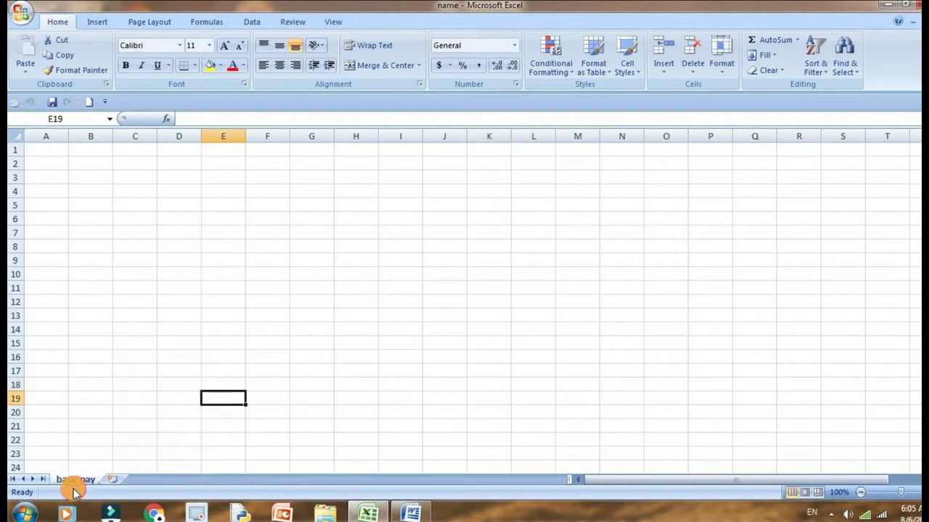
{"action": "left_click", "coordinate": [33, 480]}
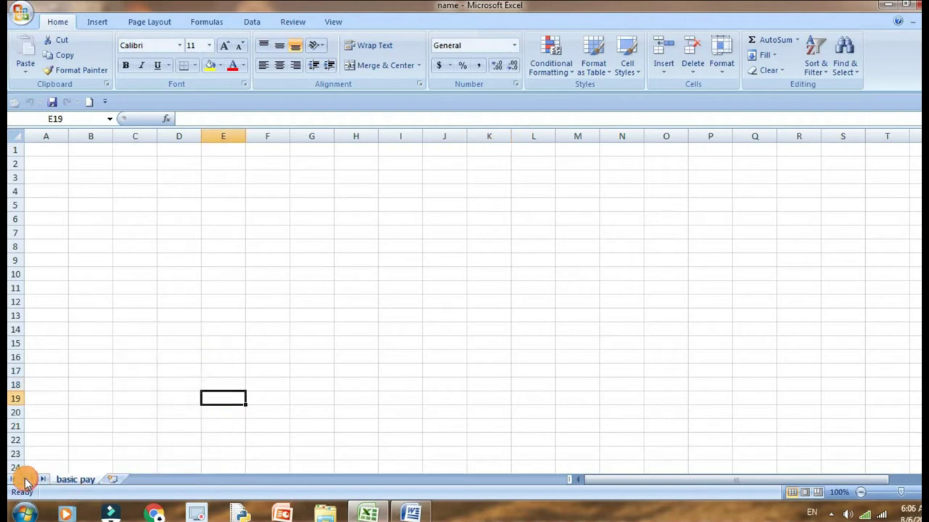
- Try deleting basic pay, the last sheet, and dismiss the at-least-one-visible-worksheet warning
{"action": "right_click", "coordinate": [82, 481]}
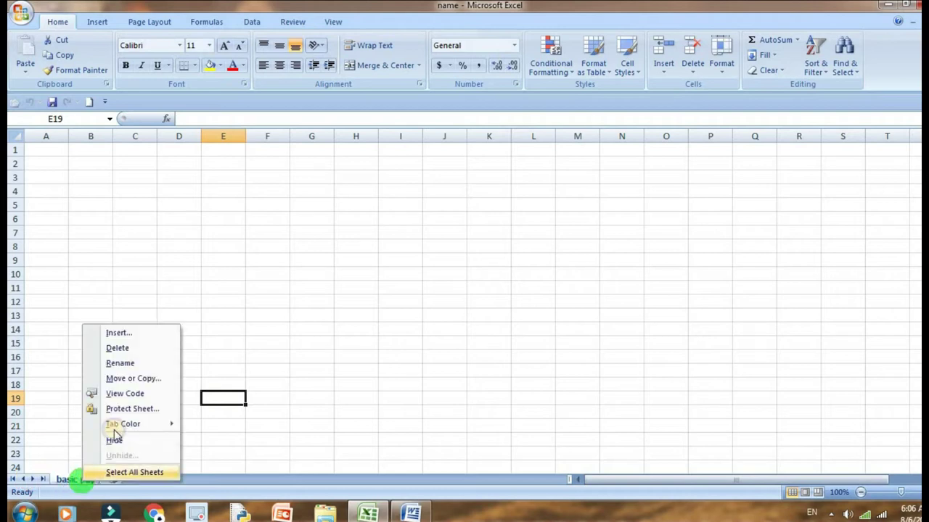
{"action": "left_click", "coordinate": [118, 348]}
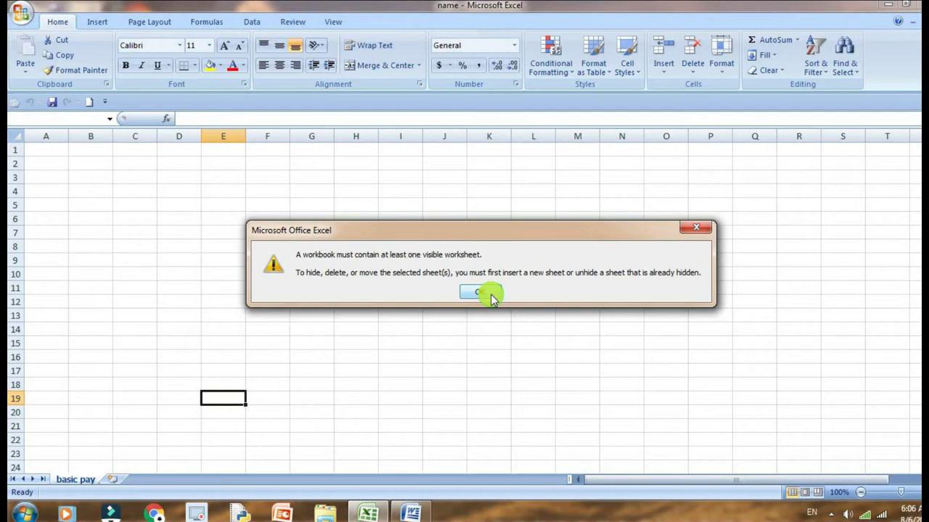
{"action": "left_click", "coordinate": [490, 294]}
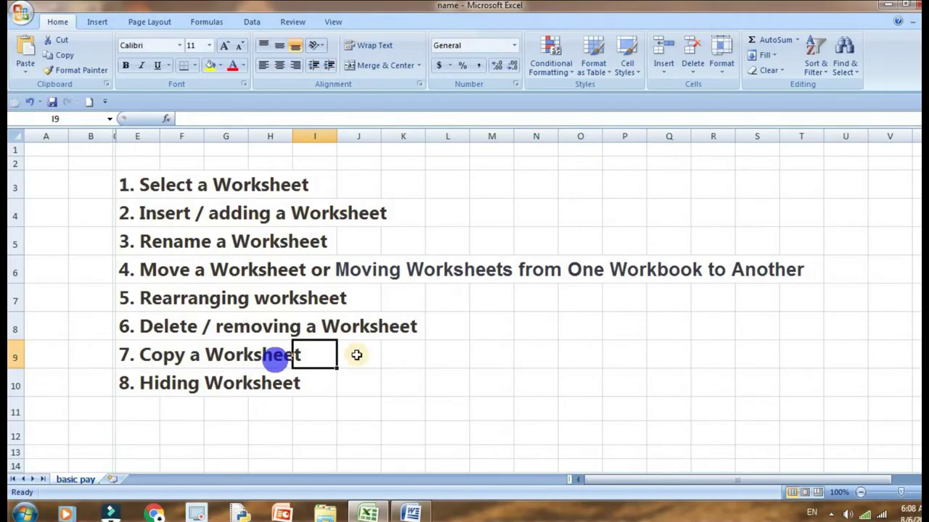
- Insert a new blank worksheet, Sheet21
{"action": "mouse_move", "coordinate": [74, 486]}
{"action": "left_mouse_down"}
{"action": "mouse_move", "coordinate": [93, 486]}
{"action": "mouse_move", "coordinate": [33, 163]}
{"action": "left_mouse_up"}
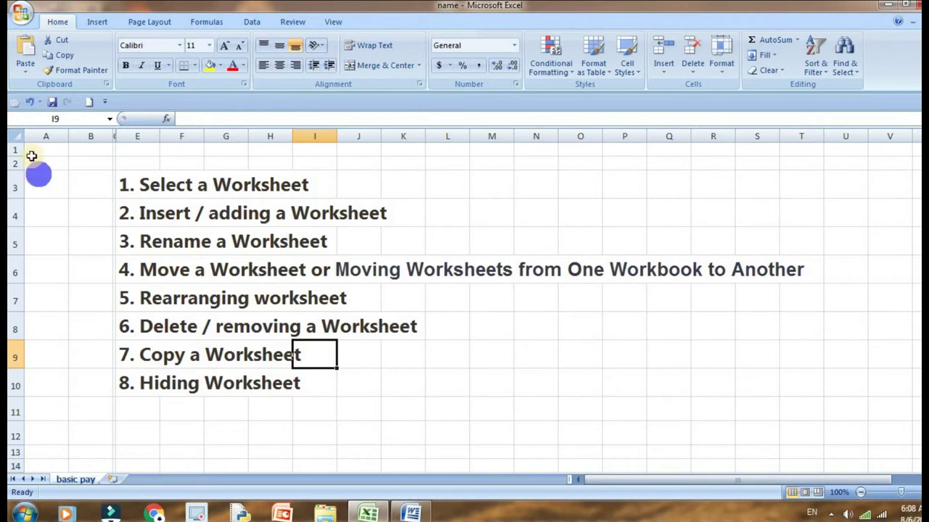
{"action": "left_click", "coordinate": [114, 480]}
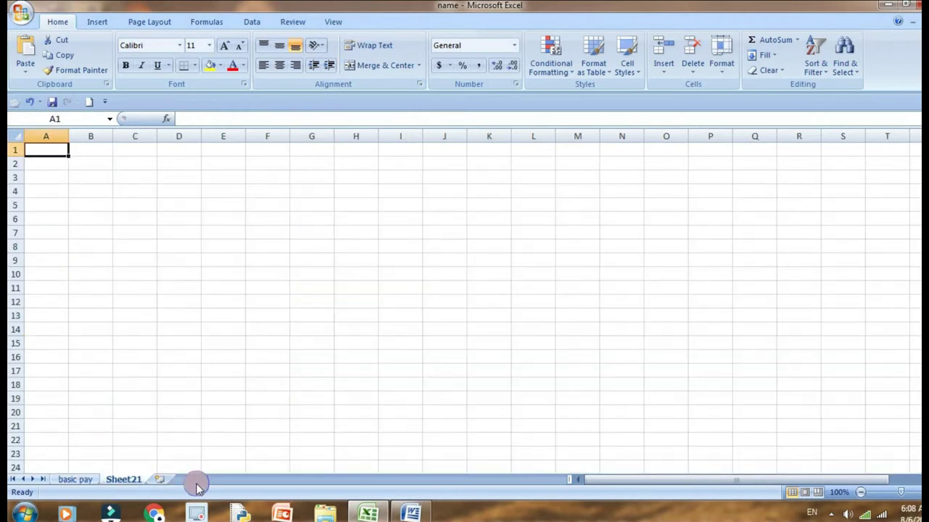
{"action": "left_click", "coordinate": [114, 481]}
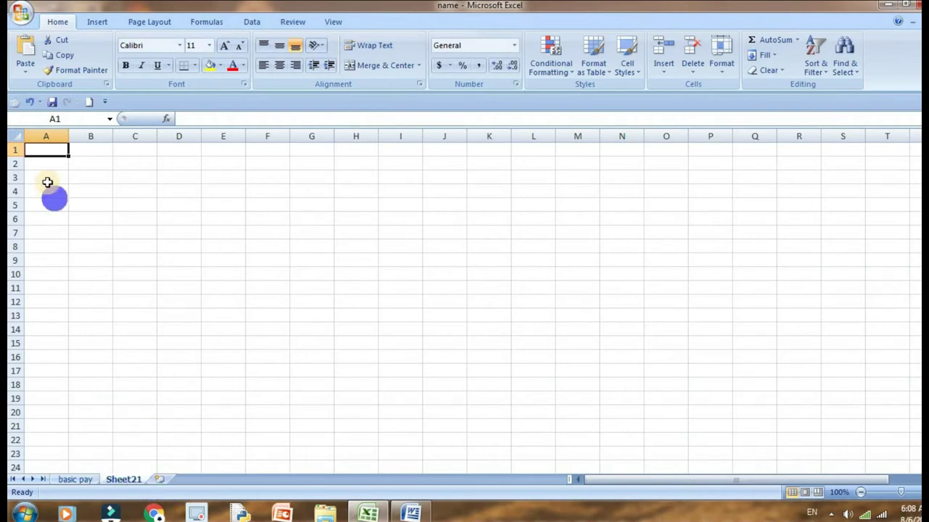
- Copy the whole basic pay sheet and paste its topic list into Sheet21
{"action": "left_click", "coordinate": [76, 480]}
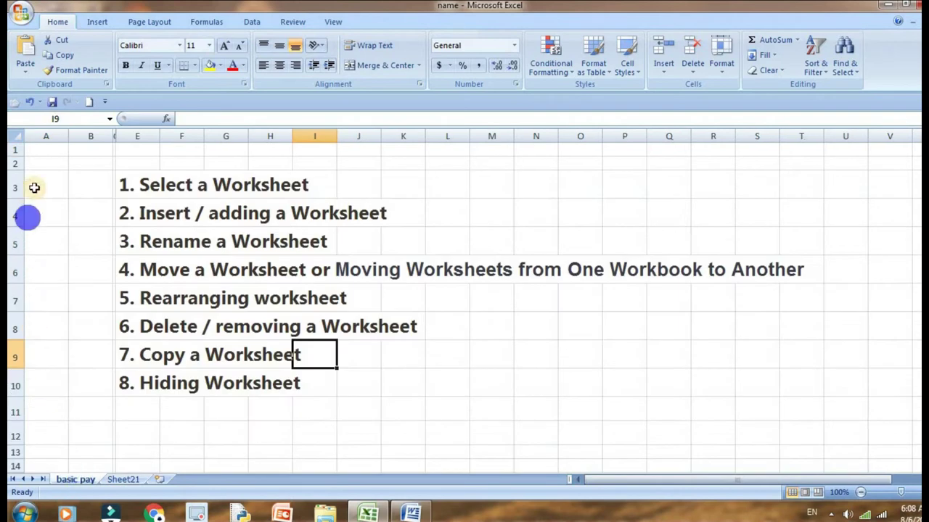
{"action": "left_click", "coordinate": [15, 138]}
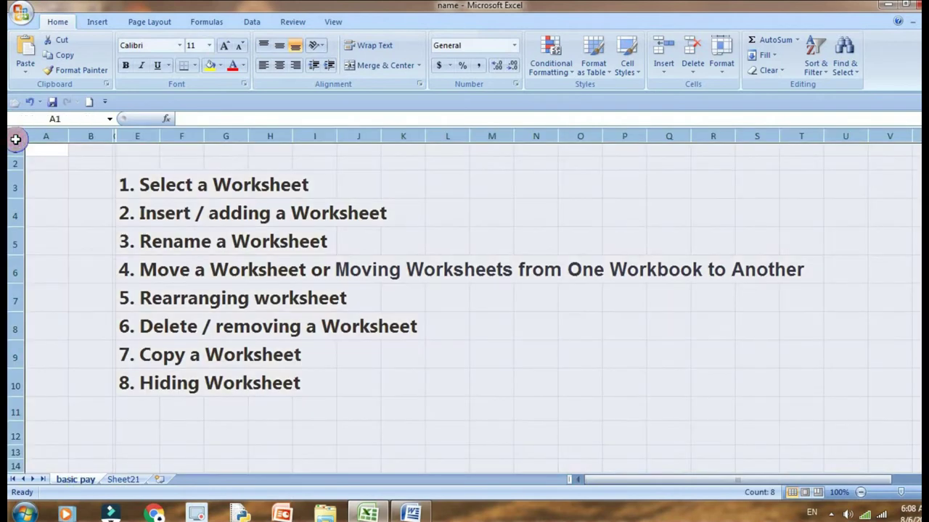
{"action": "key", "text": "ctrl+c"}
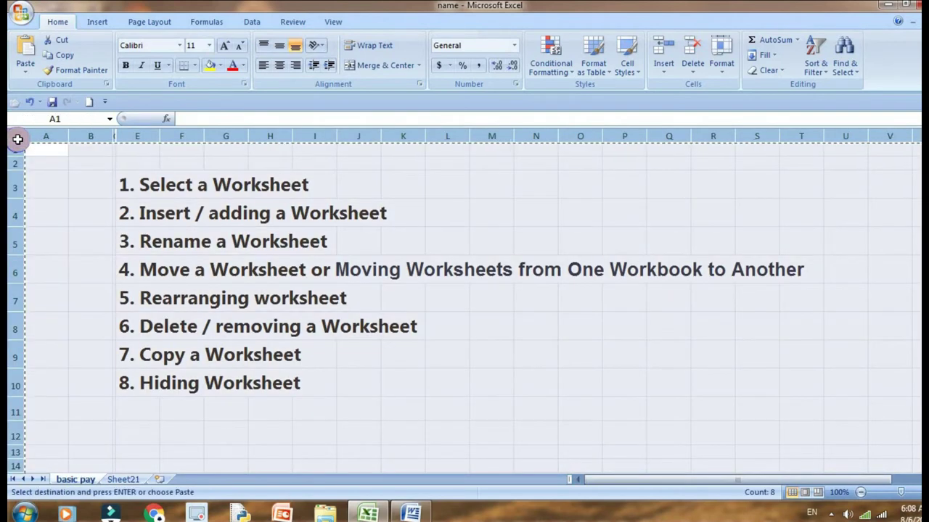
{"action": "left_click", "coordinate": [125, 479]}
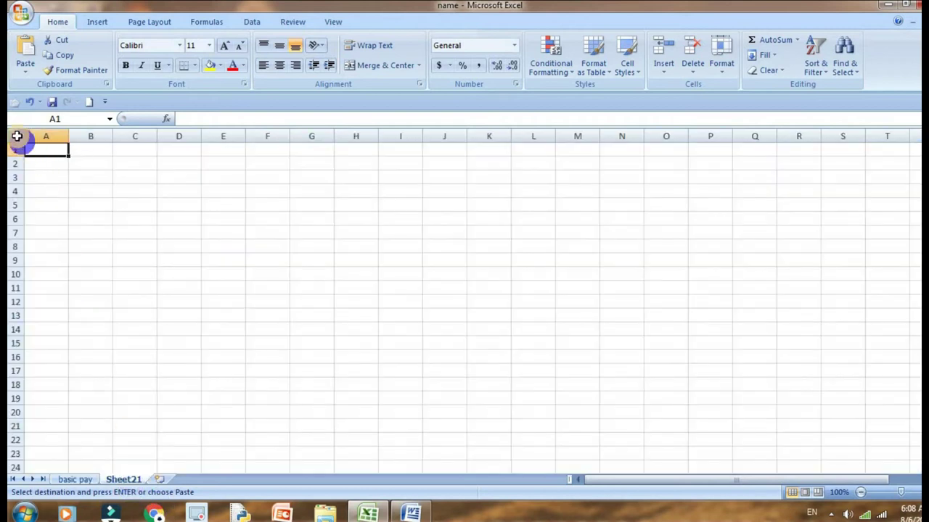
{"action": "left_click", "coordinate": [16, 135]}
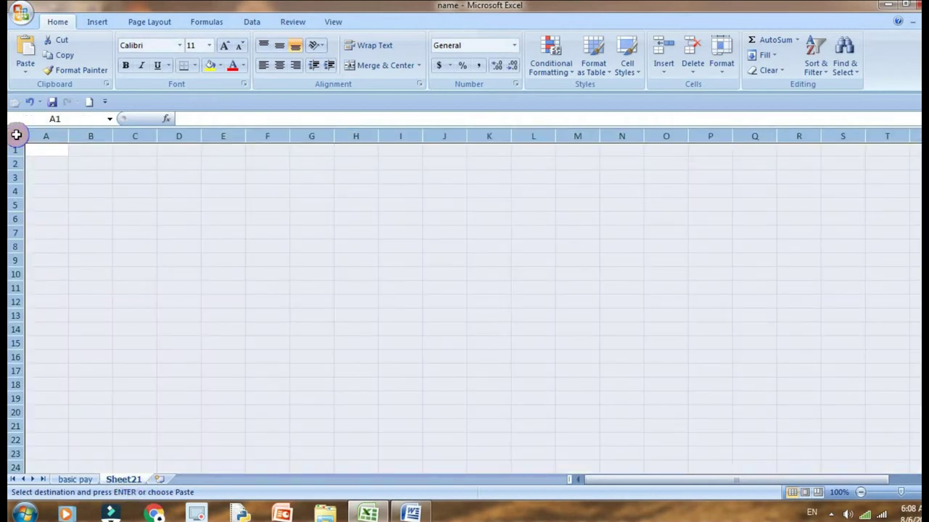
{"action": "left_click", "coordinate": [16, 135]}
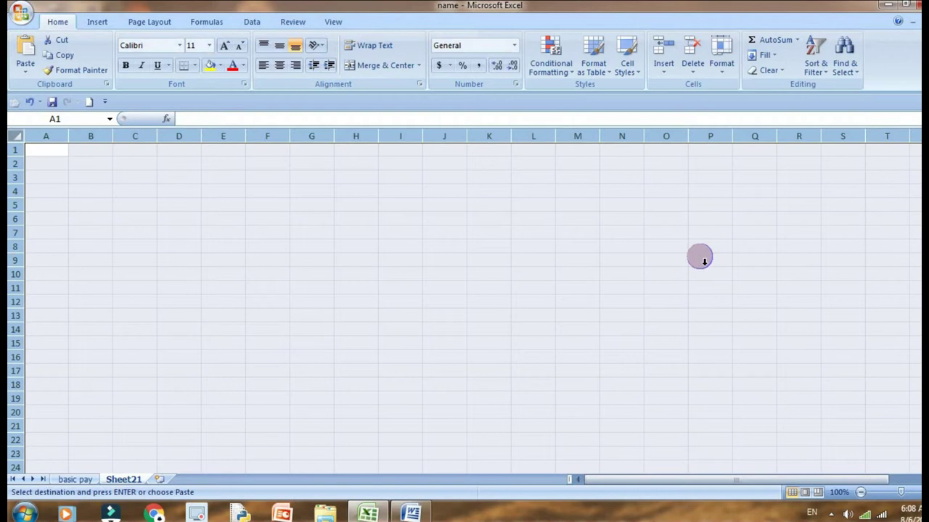
{"action": "key", "text": "ctrl+v"}
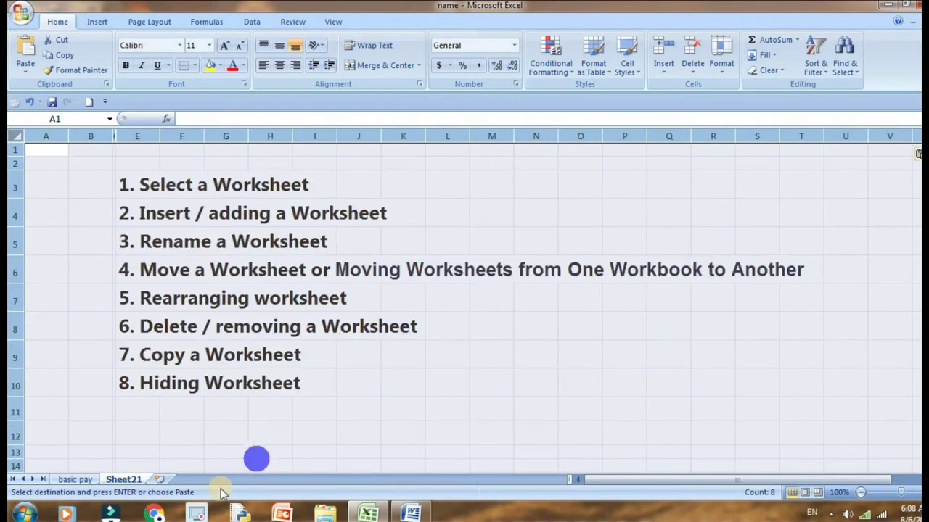
{"action": "left_click", "coordinate": [250, 415]}
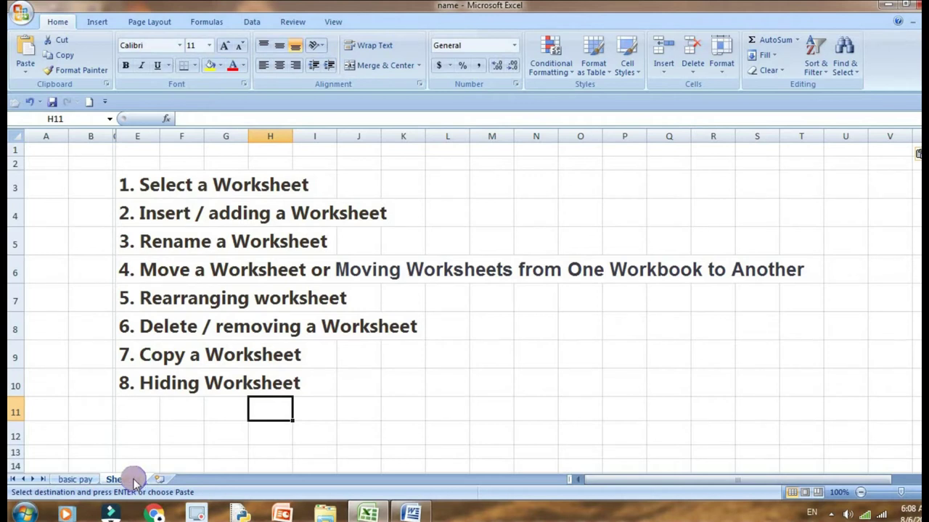
- Ctrl-drag the Sheet21 tab rightward to create the duplicate Sheet21 (2)
{"action": "mouse_move", "coordinate": [127, 481]}
{"action": "left_mouse_down"}
{"action": "mouse_move", "coordinate": [189, 455]}
{"action": "mouse_move", "coordinate": [181, 471]}
{"action": "left_mouse_up"}
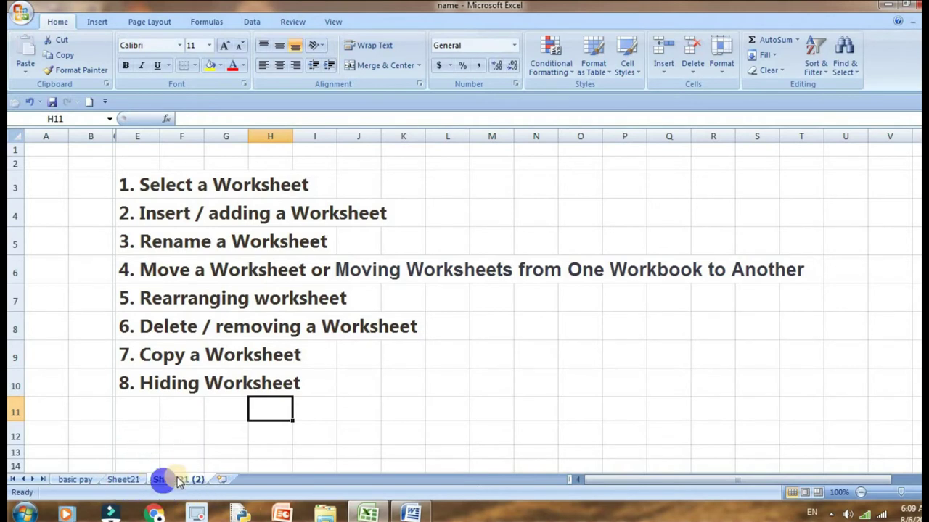
{"action": "left_click", "coordinate": [424, 343]}
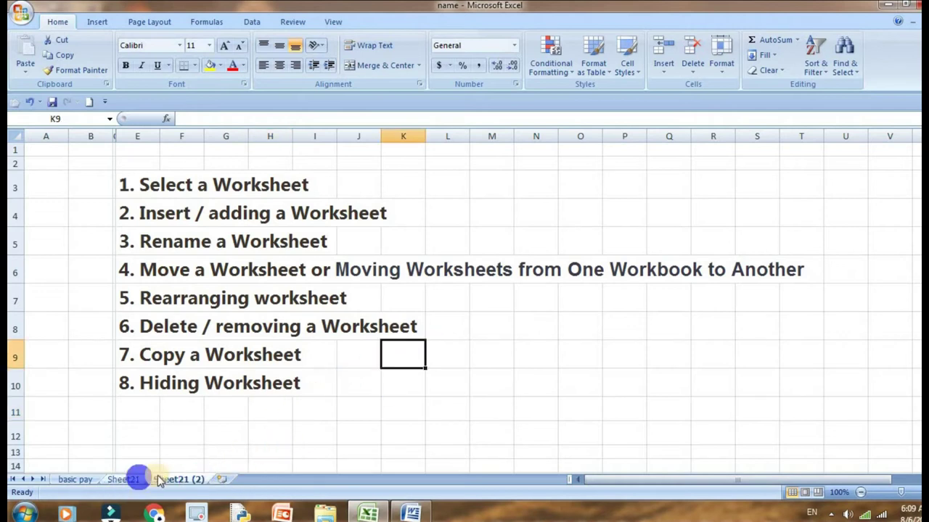
- Rename the Sheet21 (2) copy to 'working file'
{"action": "left_click", "coordinate": [132, 480]}
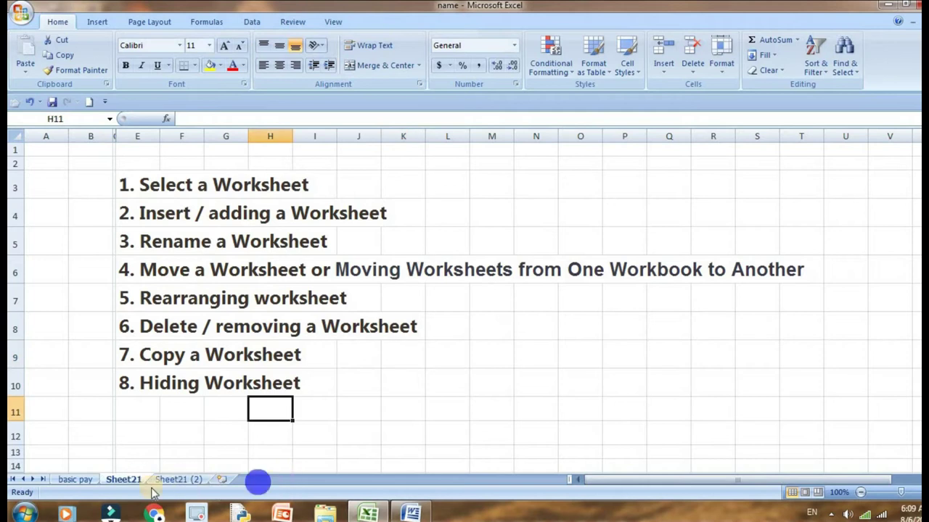
{"action": "left_click", "coordinate": [174, 482]}
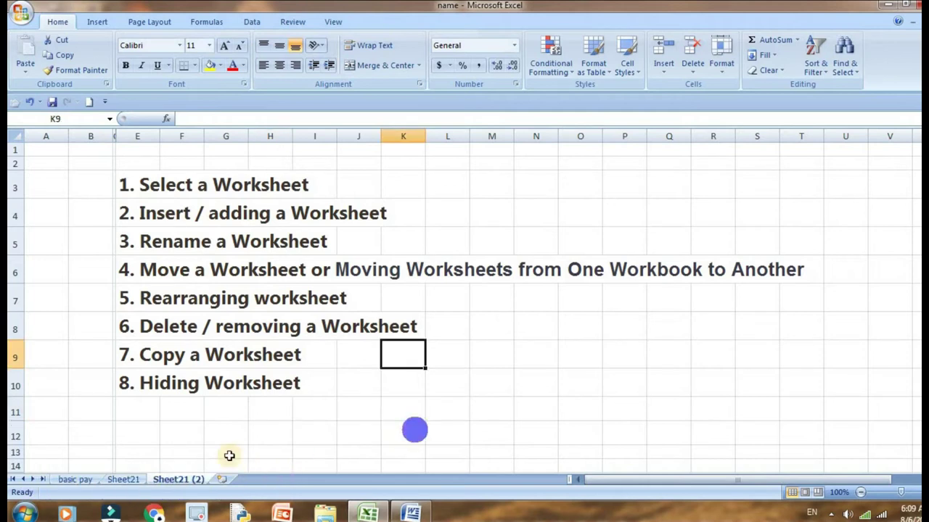
{"action": "right_click", "coordinate": [186, 481]}
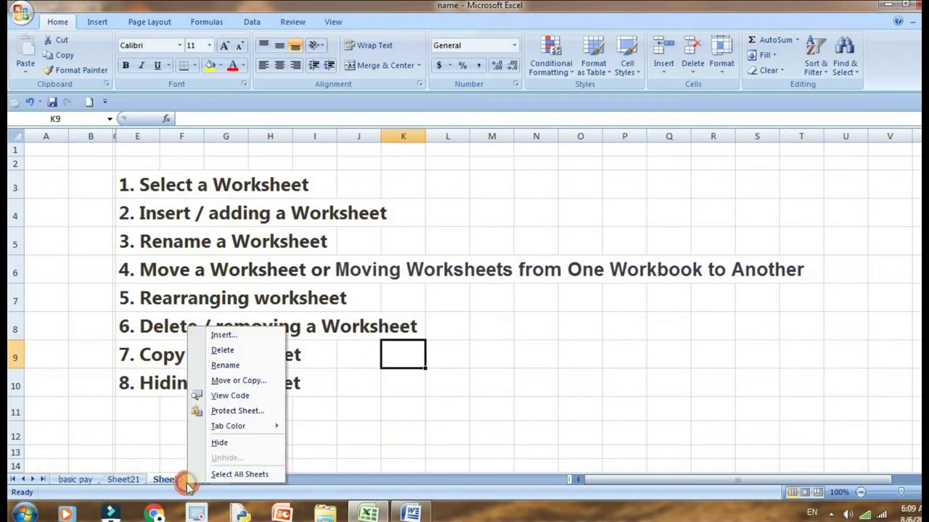
{"action": "left_click", "coordinate": [231, 365]}
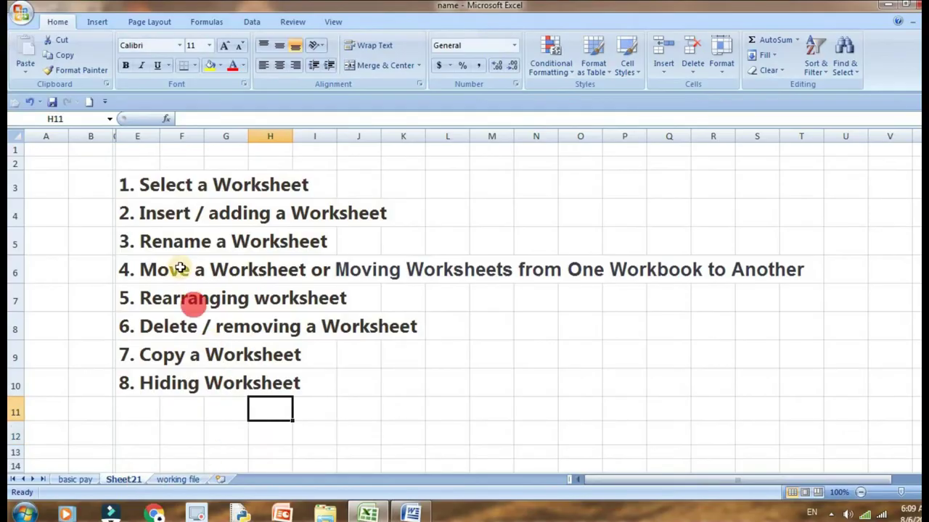
- Give the numbered topics list C3:I11 a yellow fill
{"action": "left_click_drag", "start_coordinate": [121, 187], "coordinate": [319, 412]}
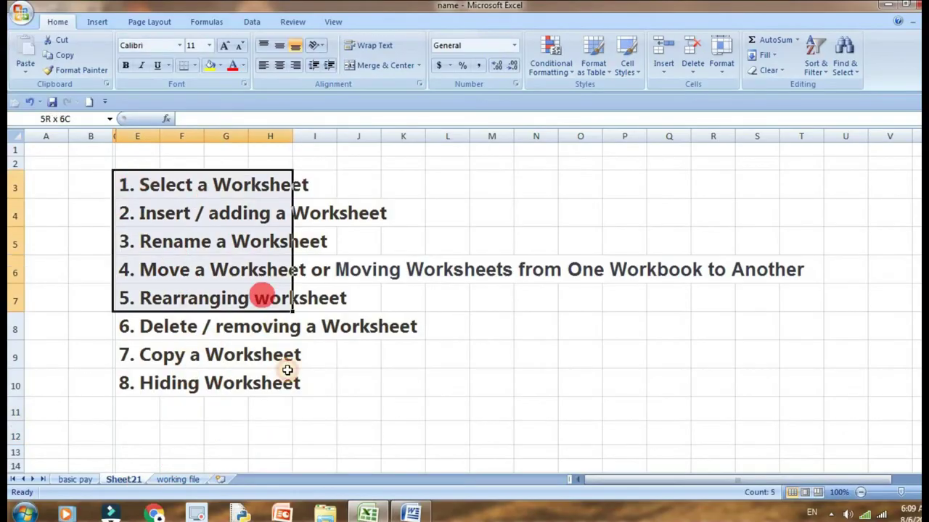
{"action": "left_click", "coordinate": [210, 65]}
{"action": "left_click", "coordinate": [441, 323]}
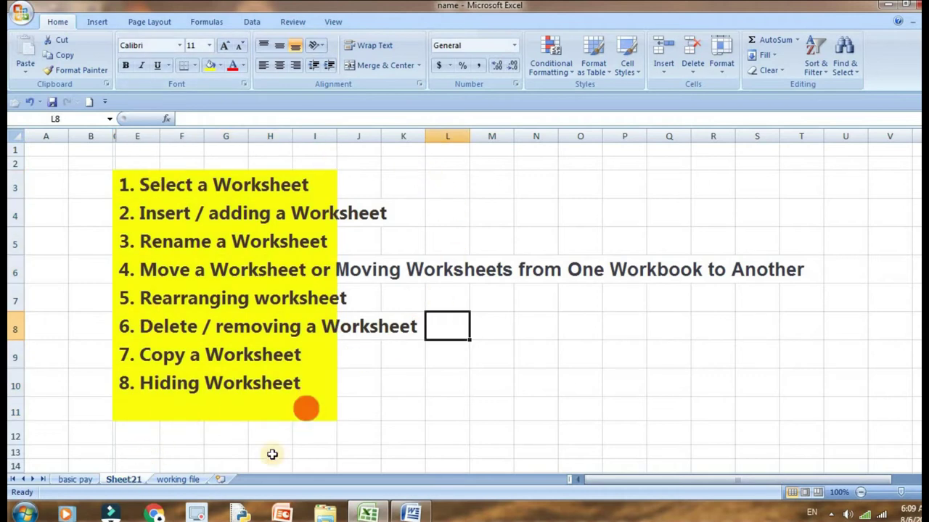
- Ctrl-drag the Sheet21 tab twice to create Sheet21 (2) and Sheet21 (3)
{"action": "left_click", "coordinate": [193, 481]}
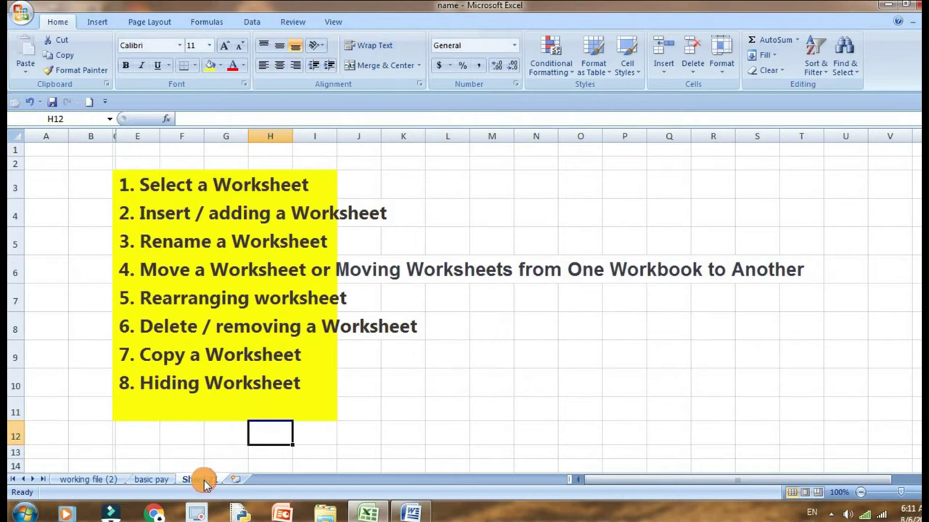
{"action": "left_click_drag", "start_coordinate": [206, 484], "coordinate": [280, 475]}
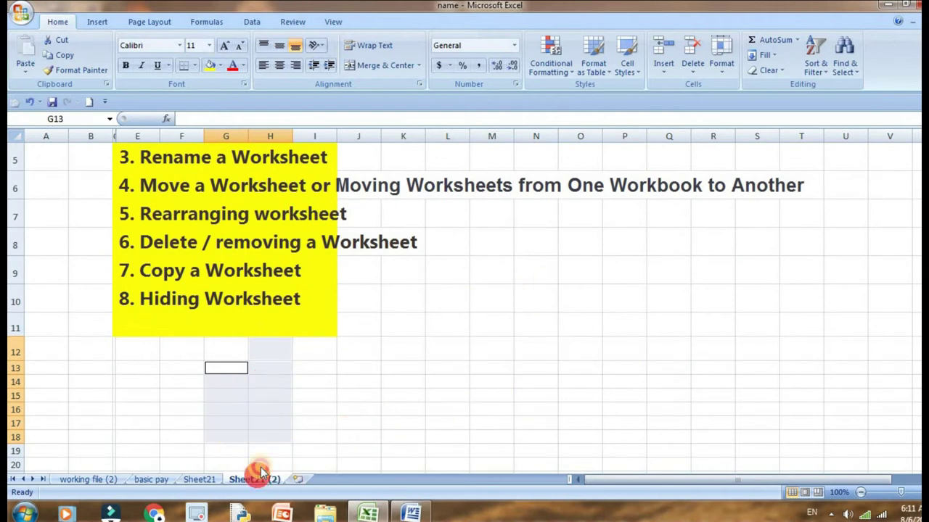
{"action": "left_click_drag", "start_coordinate": [261, 472], "coordinate": [308, 476]}
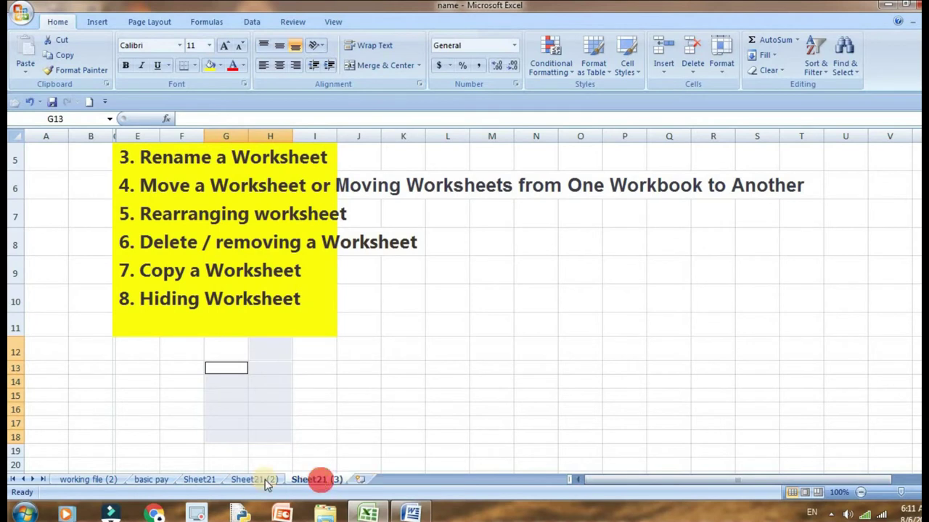
- Rename the leftmost sheet to 'working file'
{"action": "left_click", "coordinate": [81, 481]}
{"action": "right_click", "coordinate": [107, 485]}
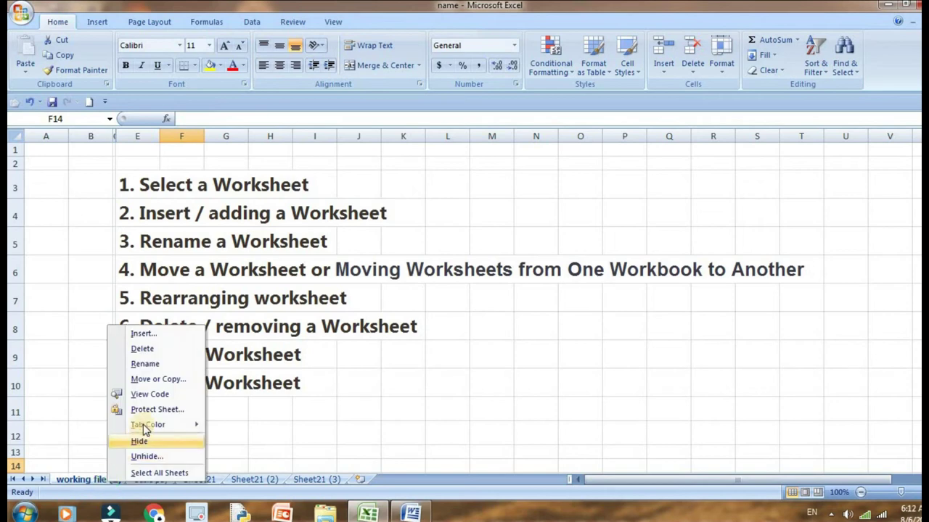
{"action": "left_click", "coordinate": [145, 365]}
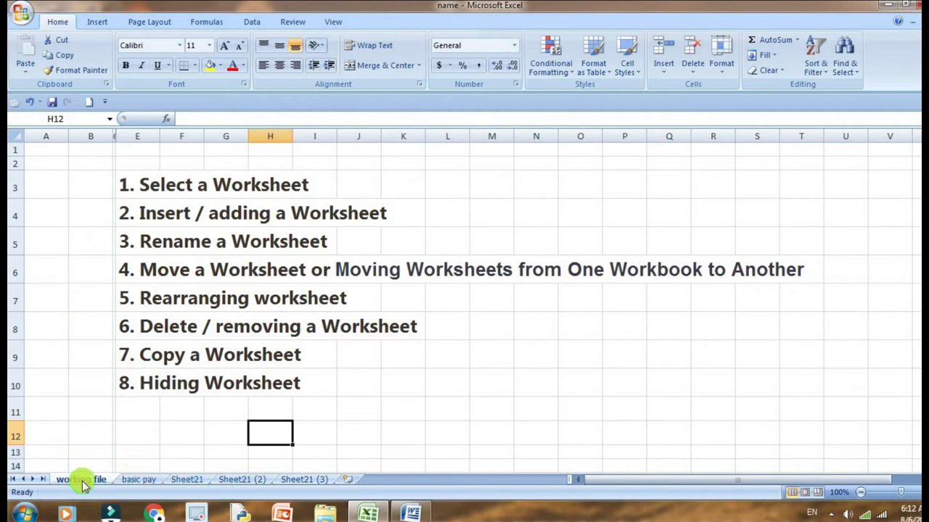
- Ctrl-drag working file to the end of the tabs, creating working file (2)
{"action": "left_click_drag", "start_coordinate": [90, 482], "coordinate": [352, 473]}
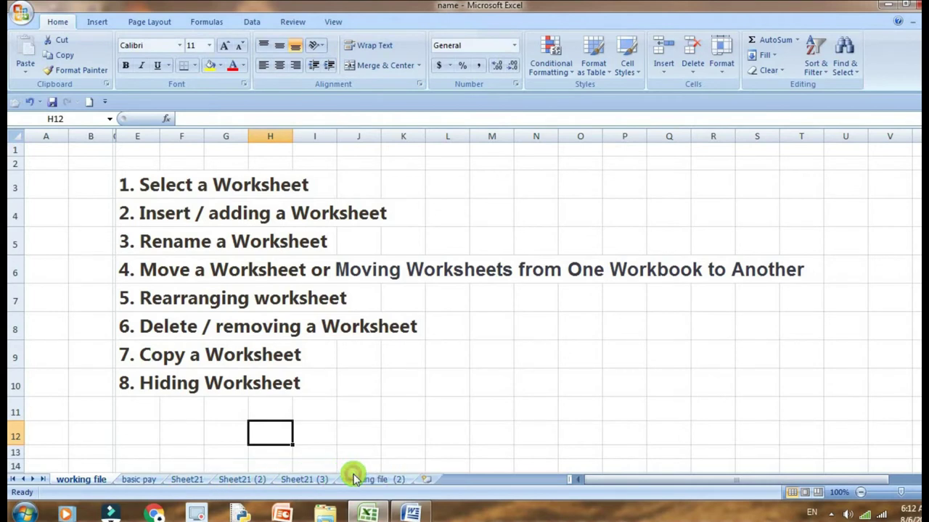
{"action": "left_click", "coordinate": [73, 480]}
{"action": "left_click", "coordinate": [401, 482]}
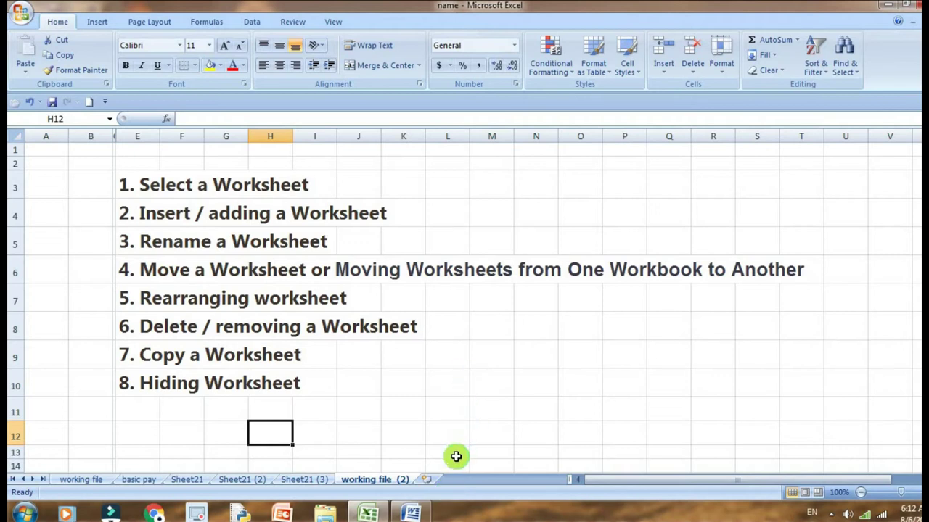
- Insert Sheet27 and paste the whole working file (2) sheet into it
{"action": "left_click", "coordinate": [438, 390]}
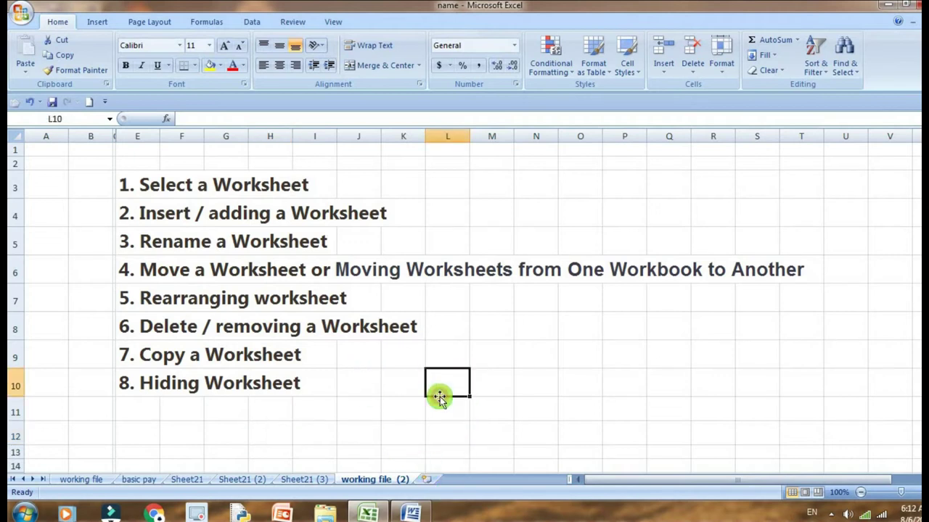
{"action": "left_click", "coordinate": [427, 481]}
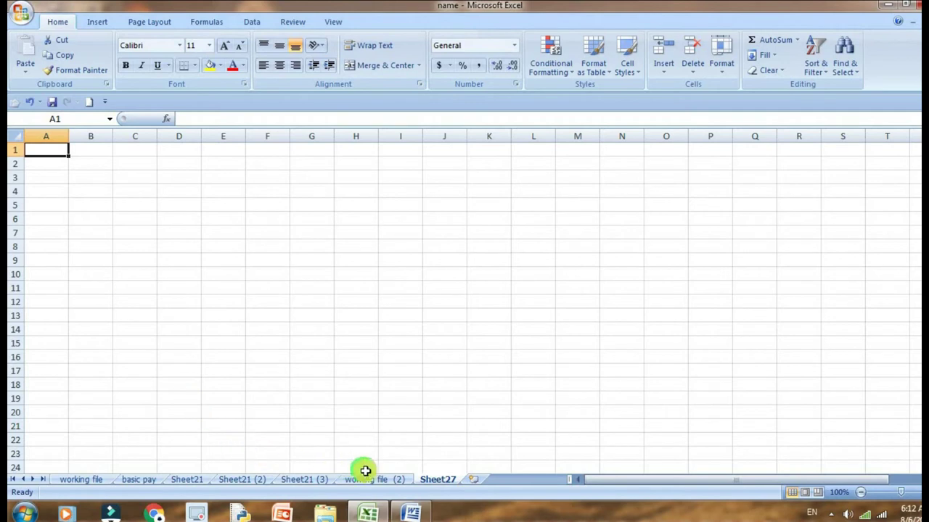
{"action": "left_click", "coordinate": [369, 480]}
{"action": "left_click", "coordinate": [13, 147]}
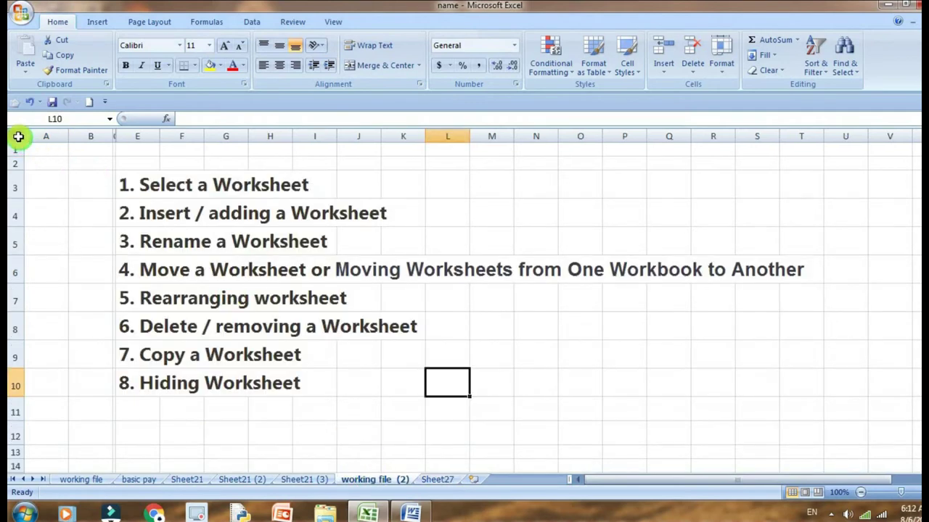
{"action": "left_click", "coordinate": [17, 137]}
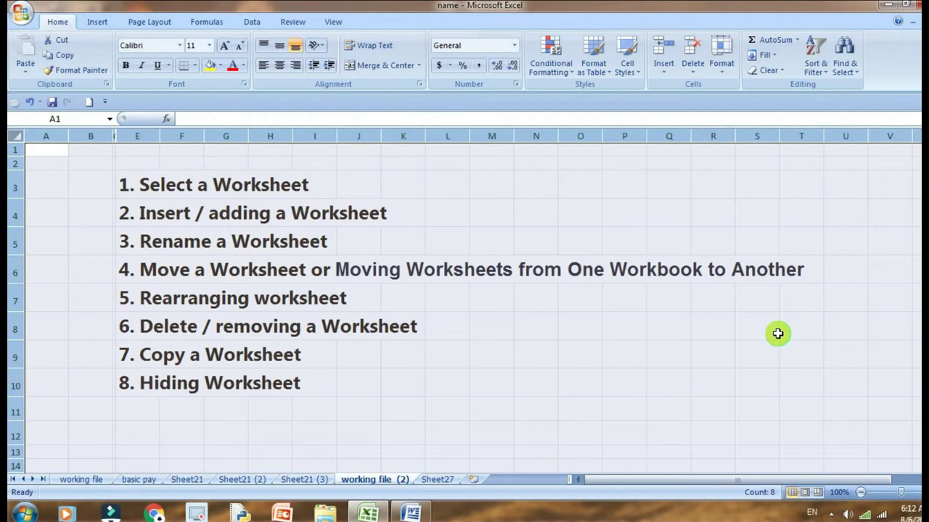
{"action": "key", "text": "ctrl+c"}
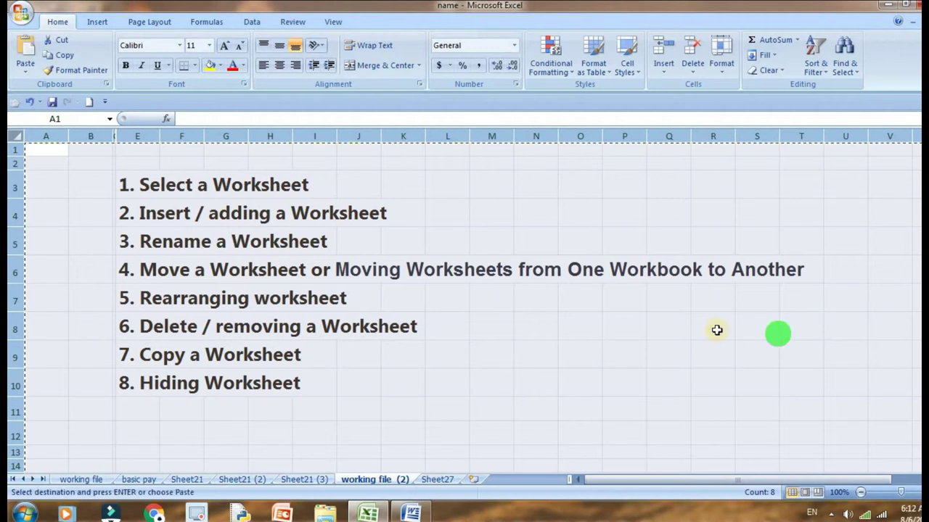
{"action": "left_click", "coordinate": [439, 480]}
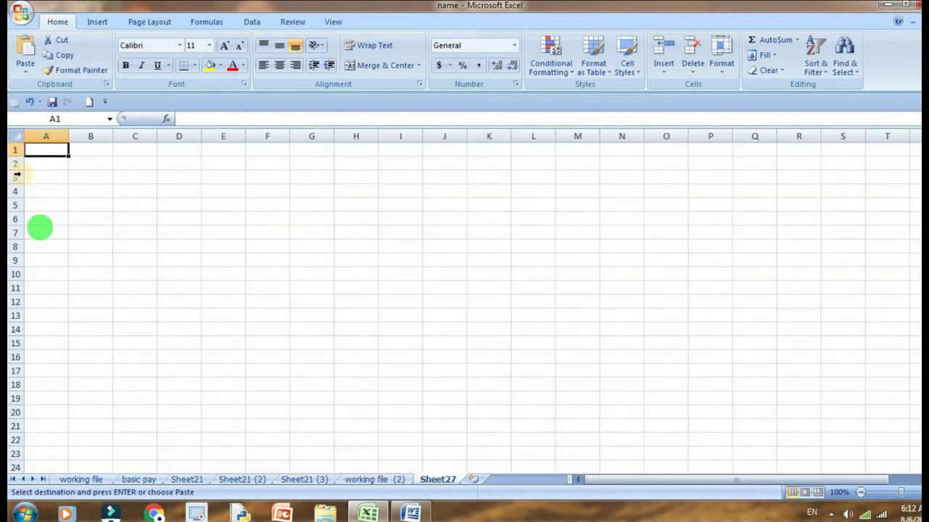
{"action": "left_click", "coordinate": [16, 137]}
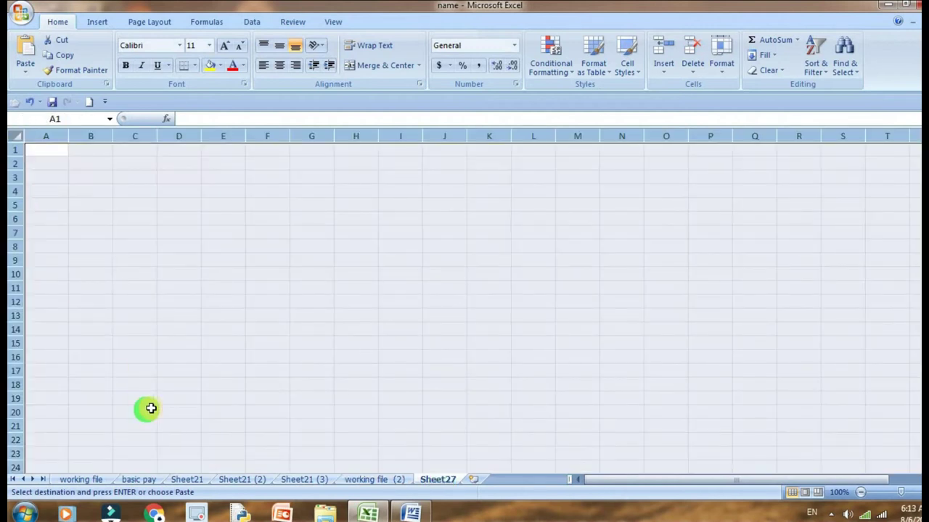
{"action": "key", "text": "ctrl+v"}
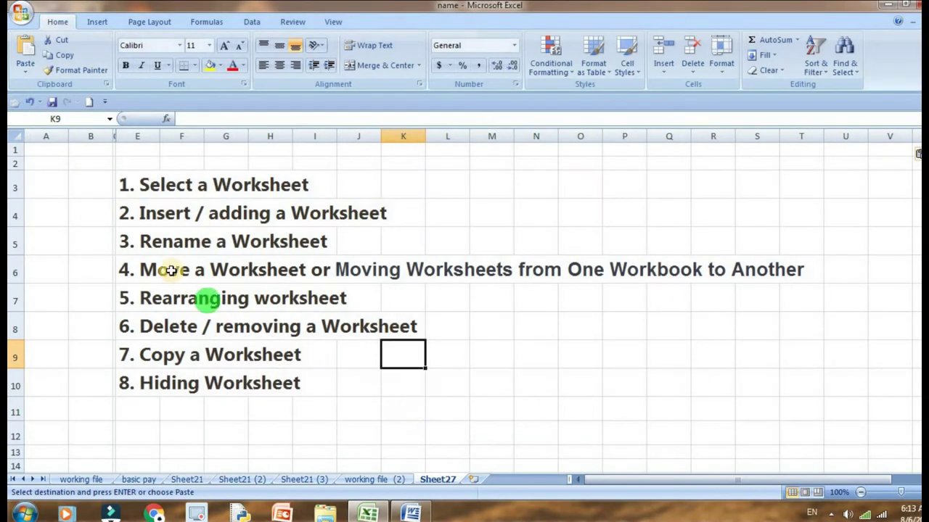
- Undo the paste into Sheet27 with Ctrl+Z and return to the working file sheet
{"action": "left_click", "coordinate": [22, 137]}
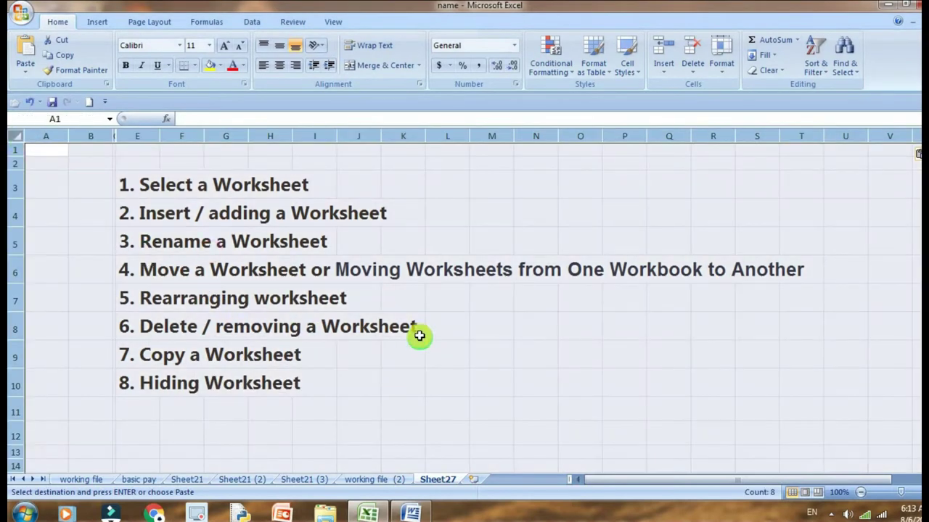
{"action": "key", "text": "ctrl+z"}
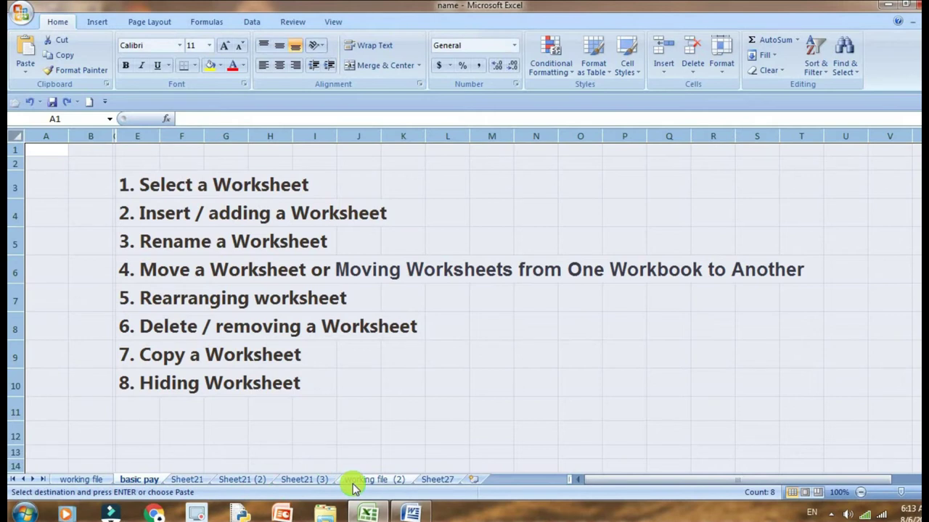
{"action": "left_click", "coordinate": [183, 481]}
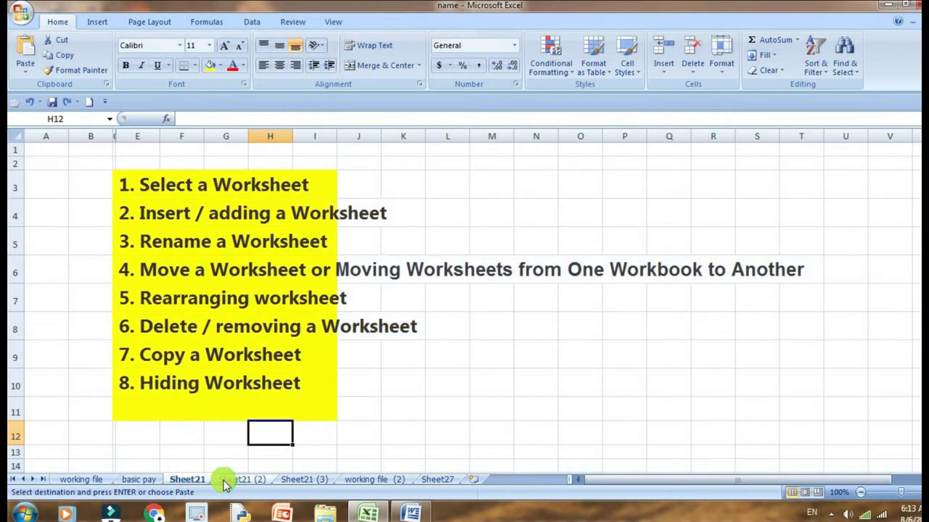
{"action": "left_click", "coordinate": [87, 479]}
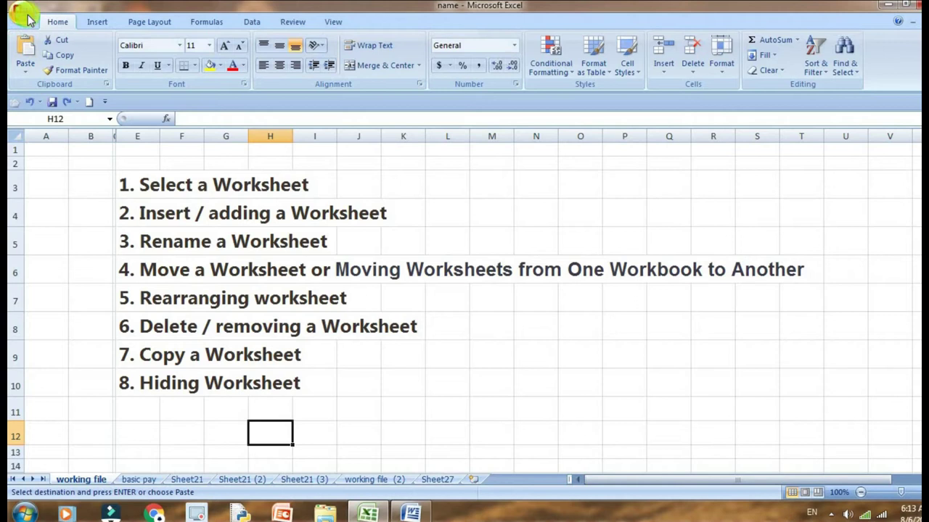
{"action": "left_click", "coordinate": [20, 13]}
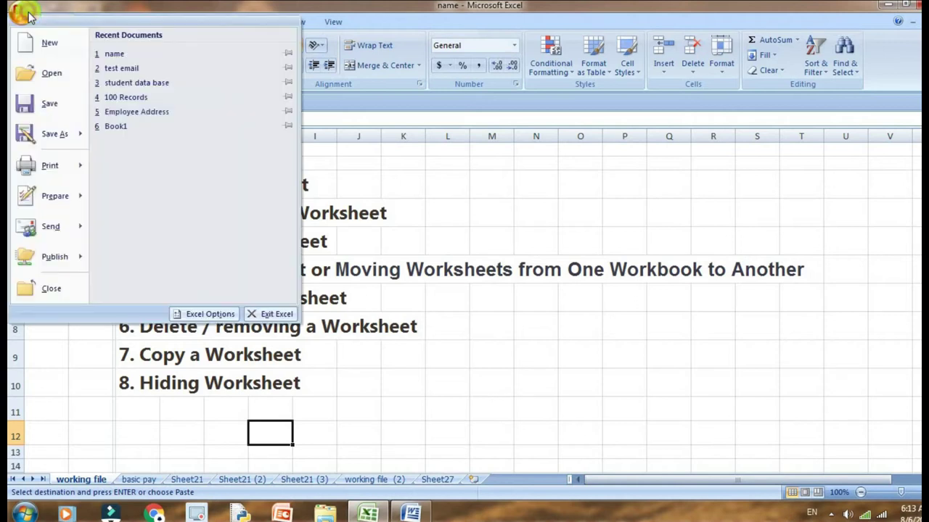
{"action": "left_click", "coordinate": [55, 44]}
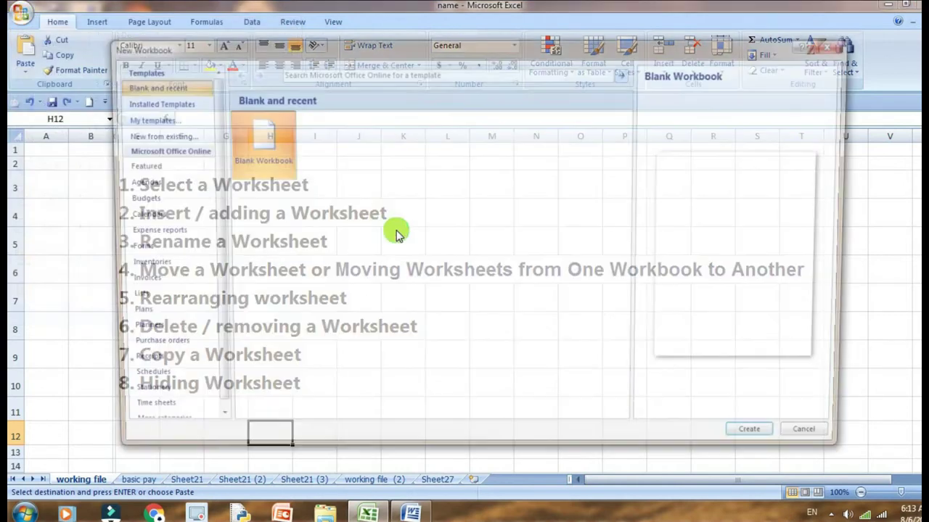
{"action": "double_click", "coordinate": [268, 138]}
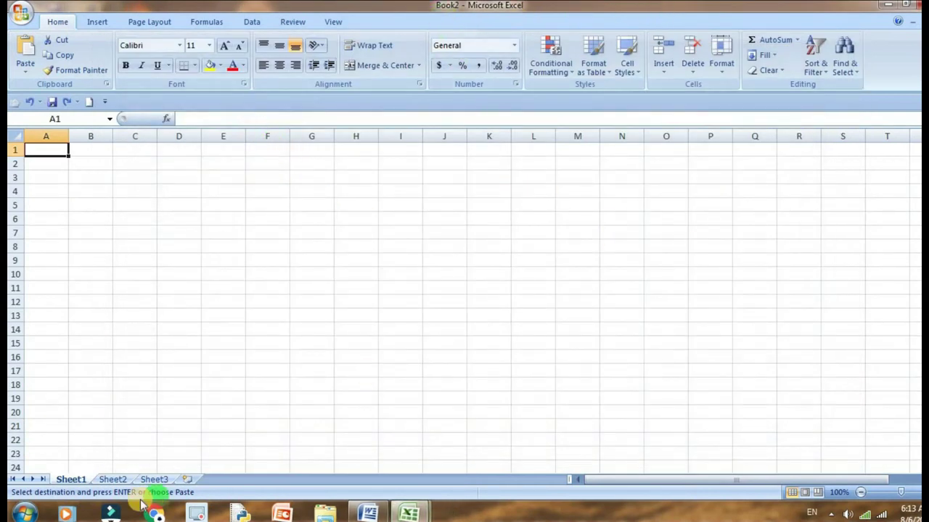
{"action": "left_click", "coordinate": [115, 479]}
{"action": "left_click", "coordinate": [155, 479]}
{"action": "left_click", "coordinate": [71, 479]}
{"action": "left_click", "coordinate": [113, 480]}
{"action": "left_click", "coordinate": [153, 480]}
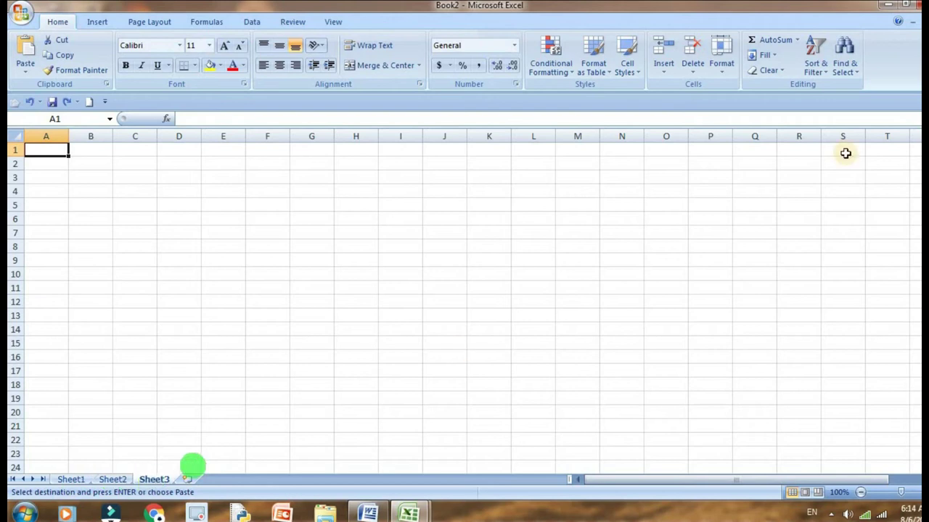
{"action": "left_click", "coordinate": [914, 23]}
{"action": "left_click", "coordinate": [252, 428]}
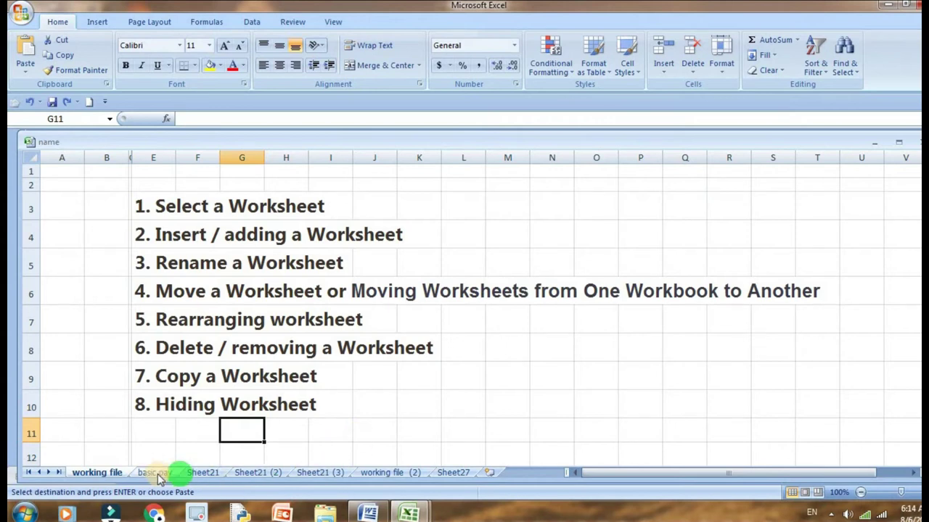
{"action": "left_click", "coordinate": [159, 475]}
{"action": "left_click", "coordinate": [205, 473]}
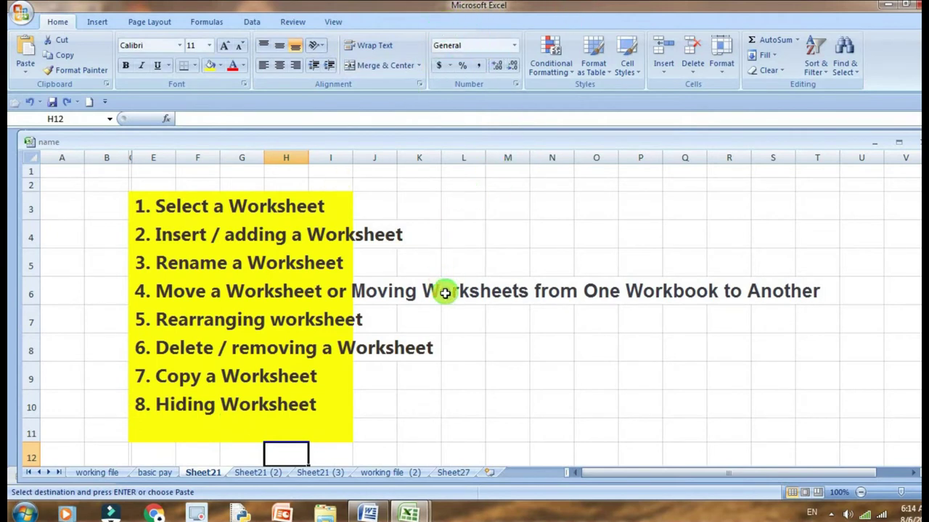
{"action": "left_click", "coordinate": [409, 514]}
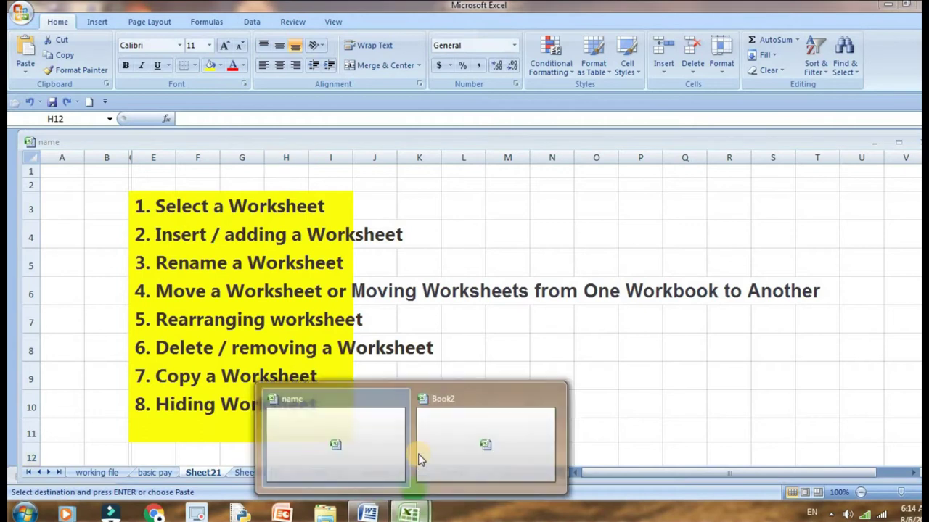
{"action": "left_click", "coordinate": [472, 232]}
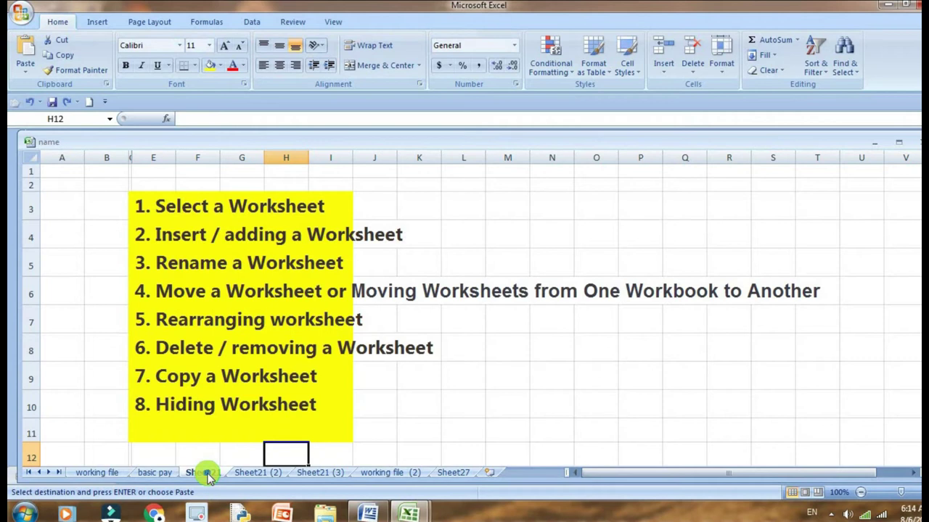
- Use Move or Copy to copy Sheet21 to Book2, placed at the end, with Create a copy ticked
{"action": "right_click", "coordinate": [208, 473]}
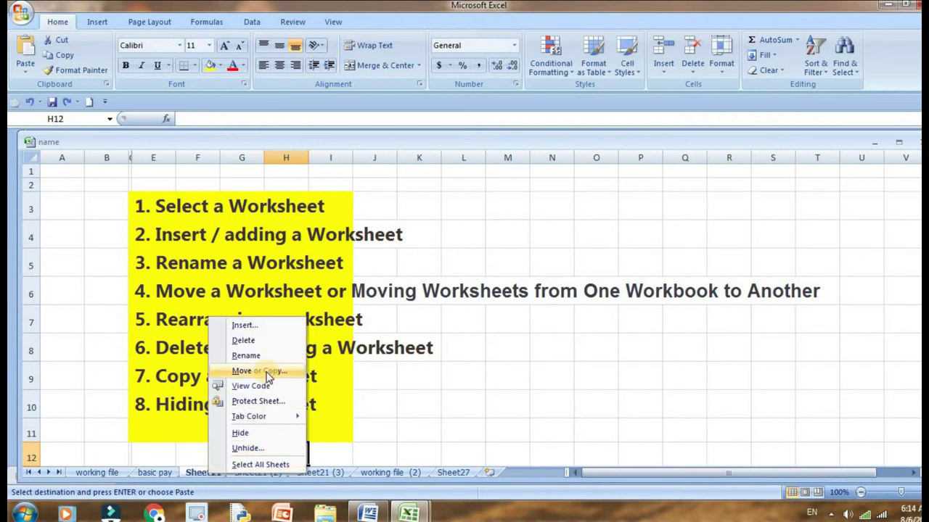
{"action": "left_click", "coordinate": [263, 370]}
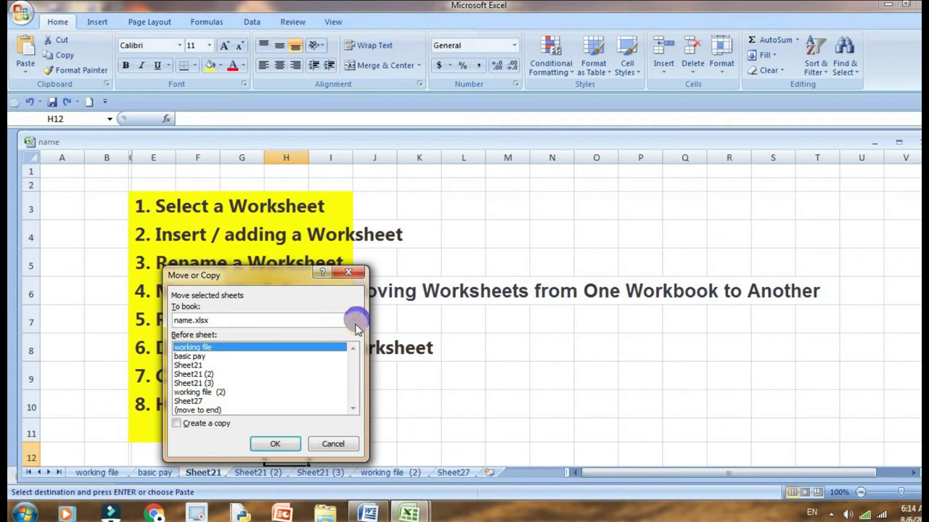
{"action": "left_click", "coordinate": [353, 321]}
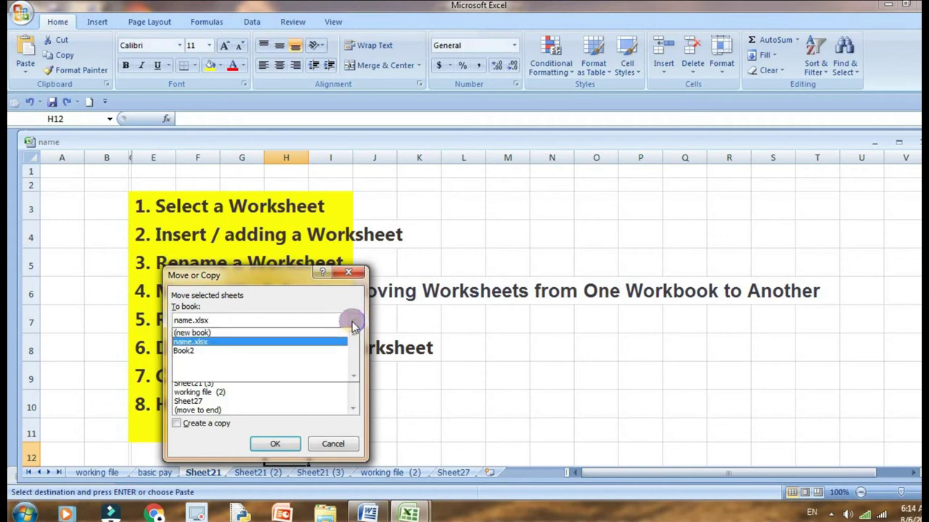
{"action": "left_click", "coordinate": [193, 352]}
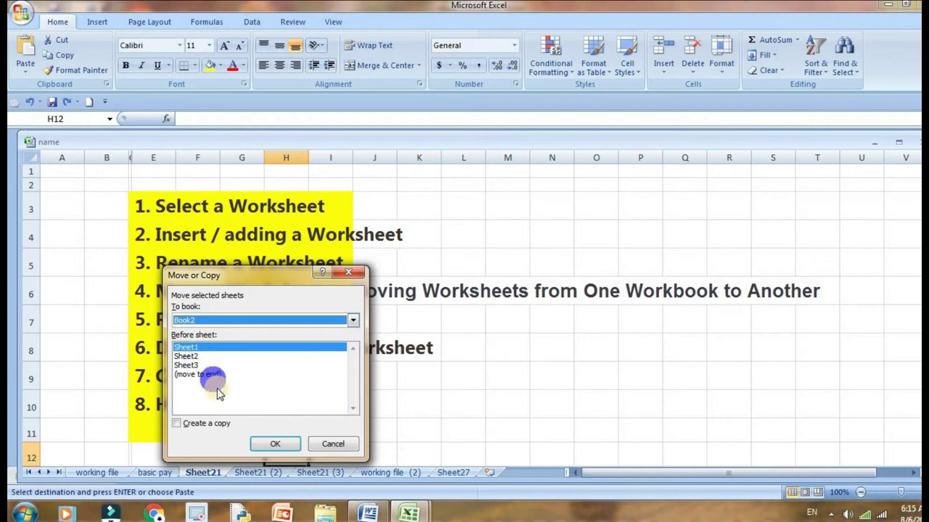
{"action": "left_click", "coordinate": [202, 375]}
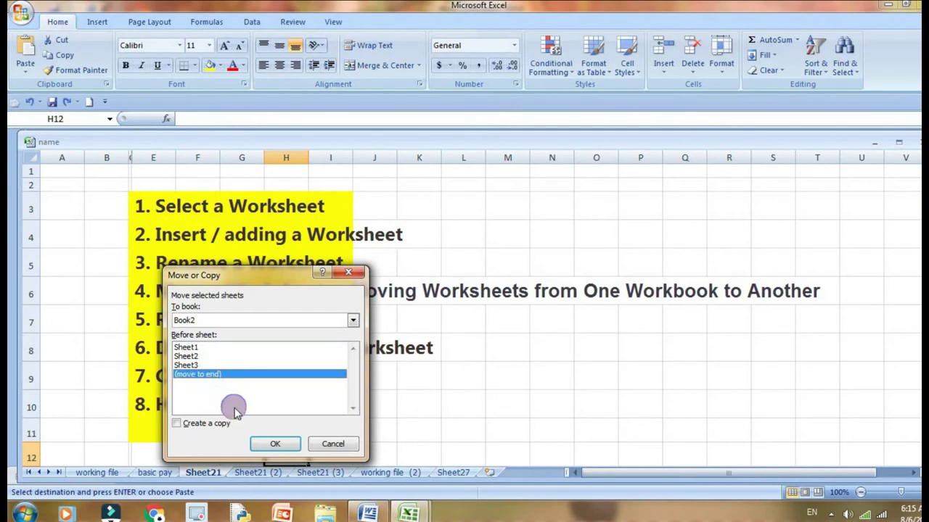
{"action": "left_click", "coordinate": [180, 424]}
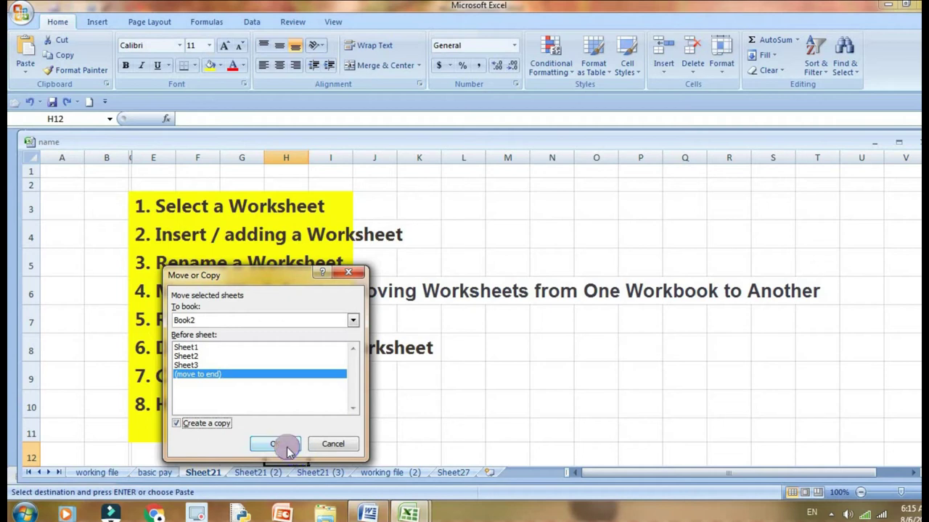
{"action": "left_click", "coordinate": [285, 445]}
{"action": "left_click", "coordinate": [283, 451]}
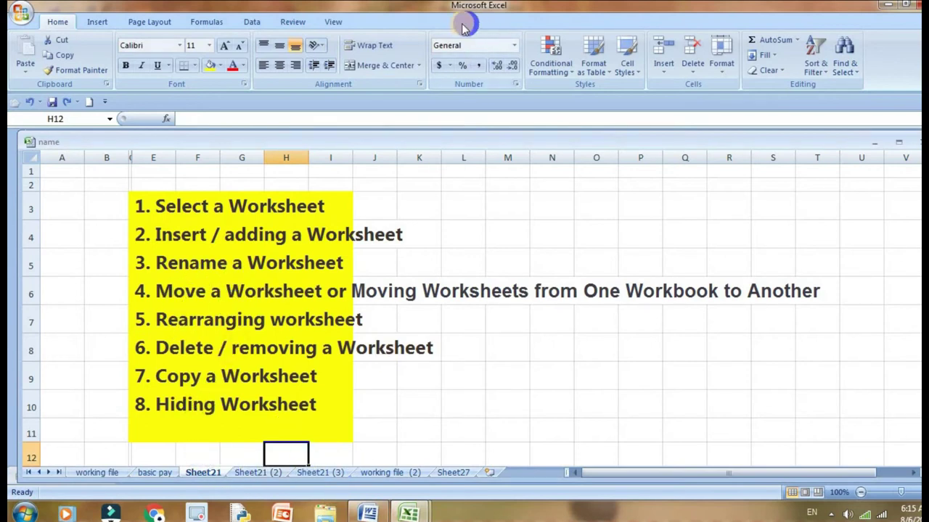
- Switch to Book2, maximize it, scroll the tabs back to Sheet1, and start renaming Sheet21
{"action": "mouse_move", "coordinate": [409, 514]}
{"action": "left_click", "coordinate": [473, 450]}
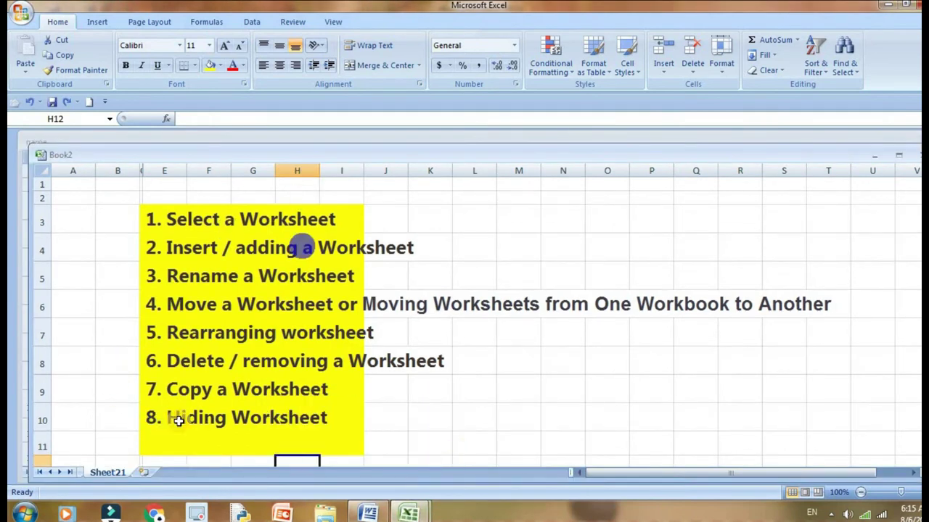
{"action": "left_click", "coordinate": [108, 472]}
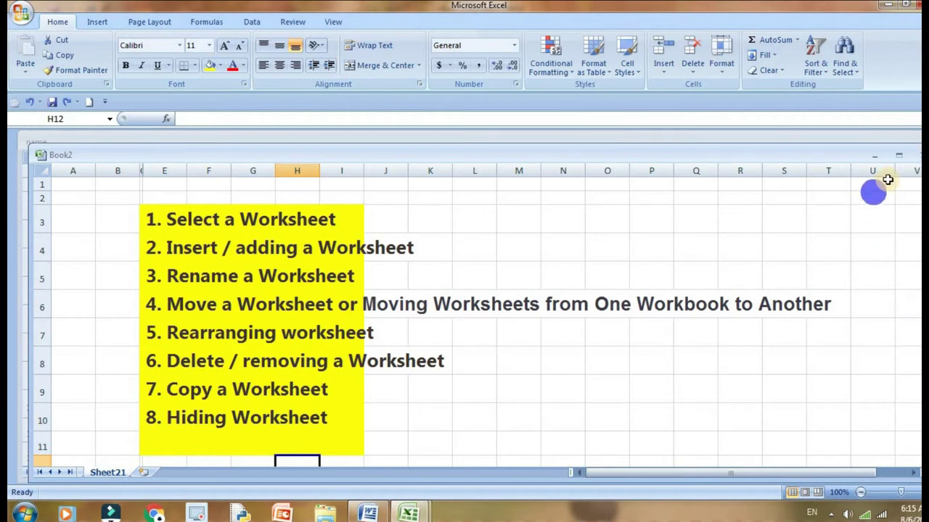
{"action": "left_click", "coordinate": [900, 157]}
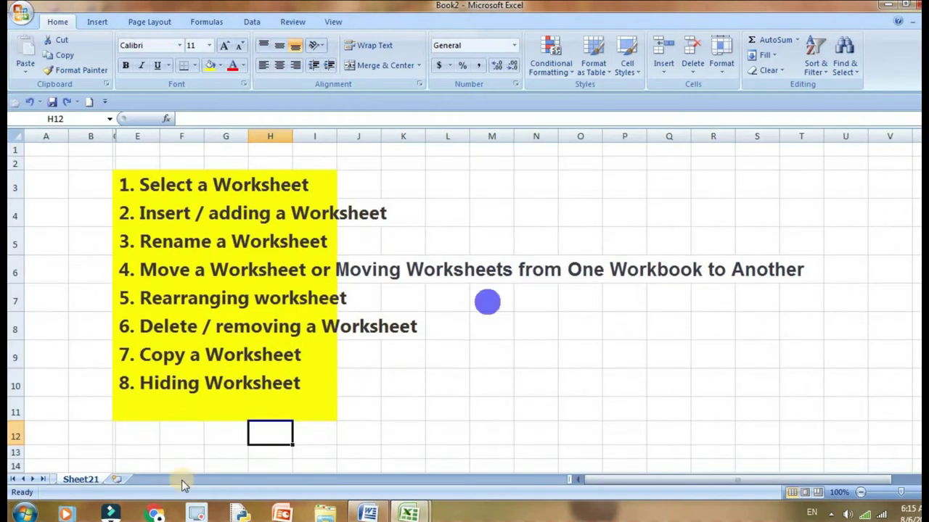
{"action": "left_click", "coordinate": [26, 483]}
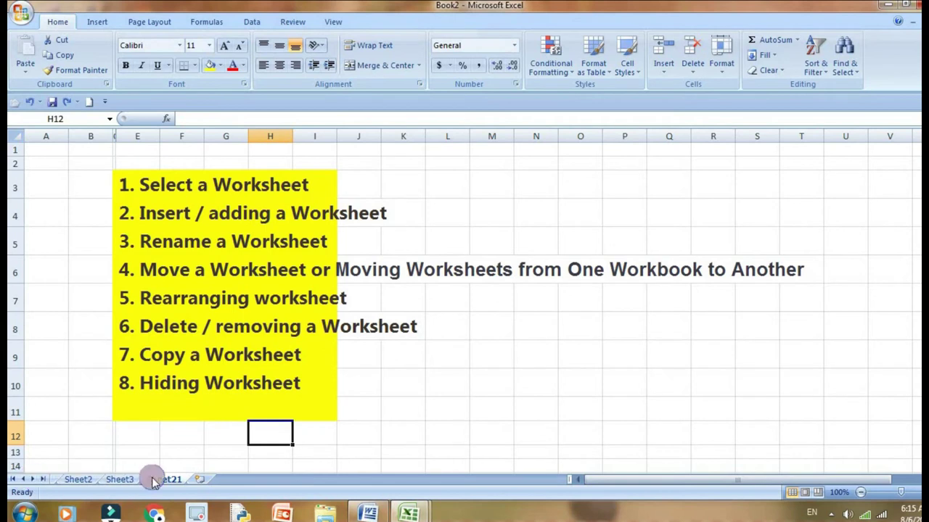
{"action": "left_click", "coordinate": [21, 479]}
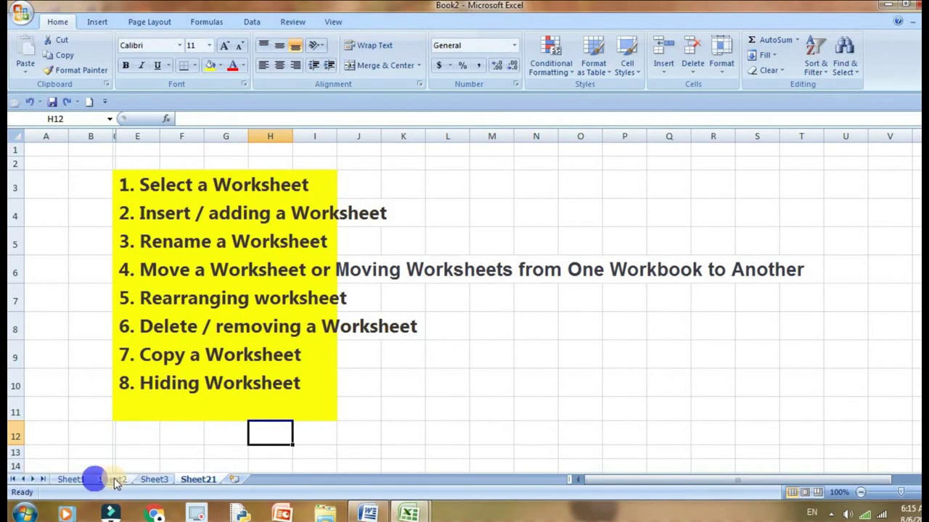
{"action": "right_click", "coordinate": [202, 482]}
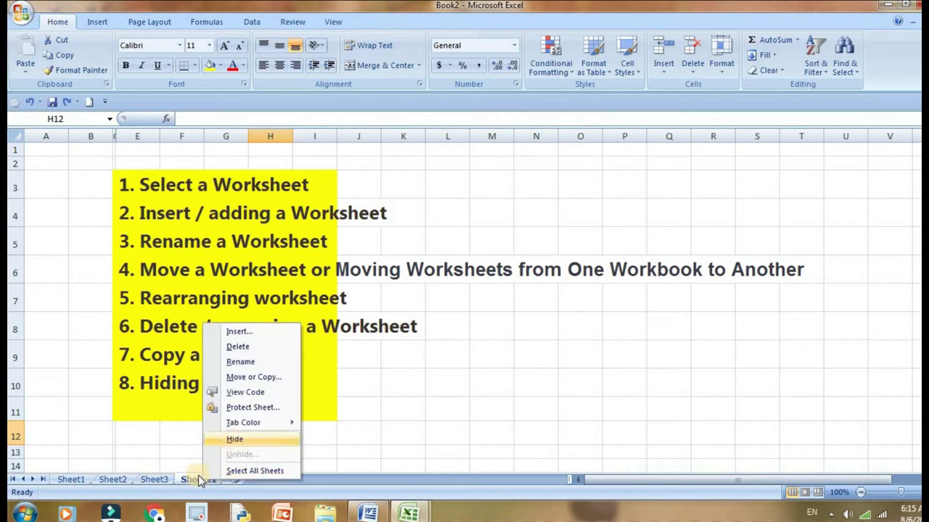
{"action": "left_click", "coordinate": [248, 363]}
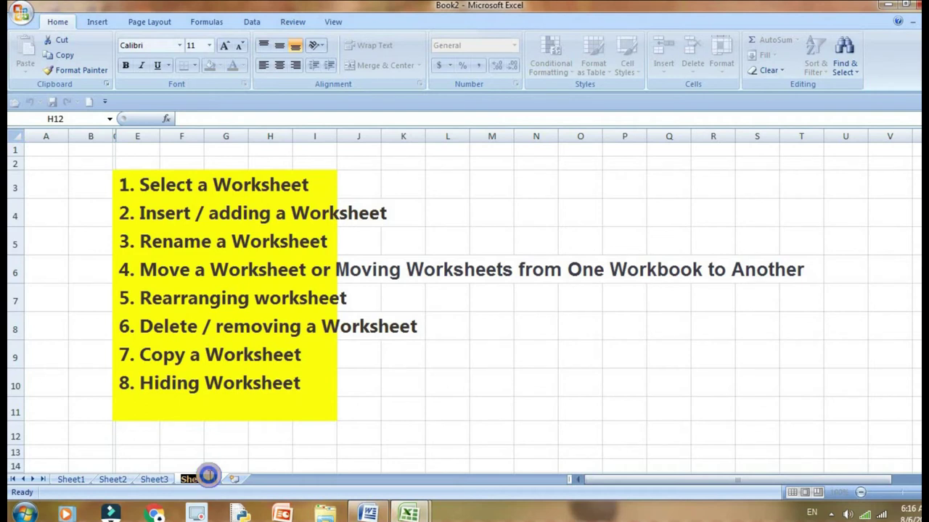
- Copy Book2's Sheet21 into name.xlsx using Move or Copy with Create a copy ticked
{"action": "right_click", "coordinate": [208, 475]}
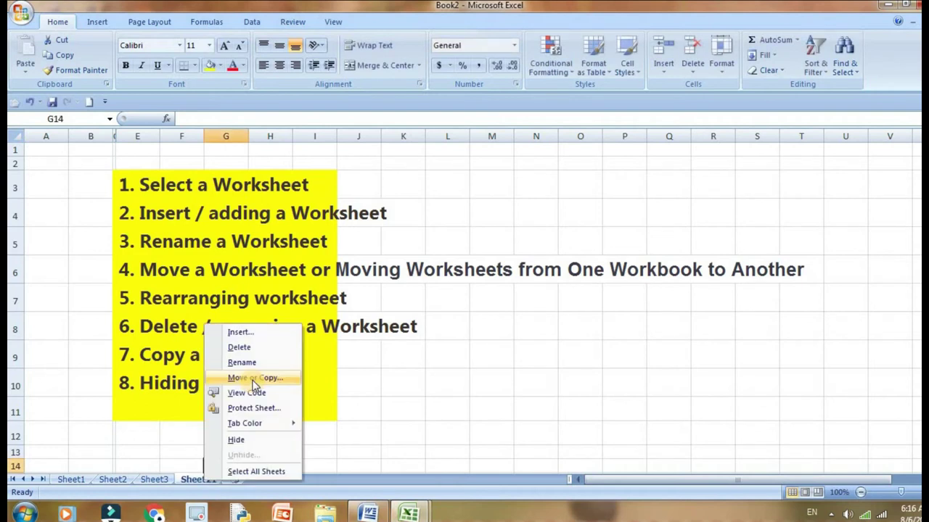
{"action": "left_click", "coordinate": [253, 377]}
{"action": "left_click", "coordinate": [206, 330]}
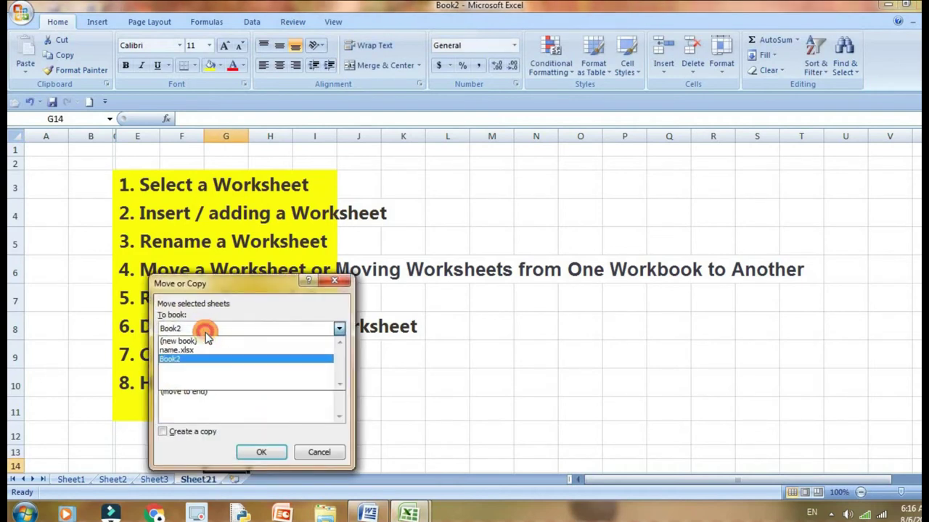
{"action": "left_click", "coordinate": [185, 351]}
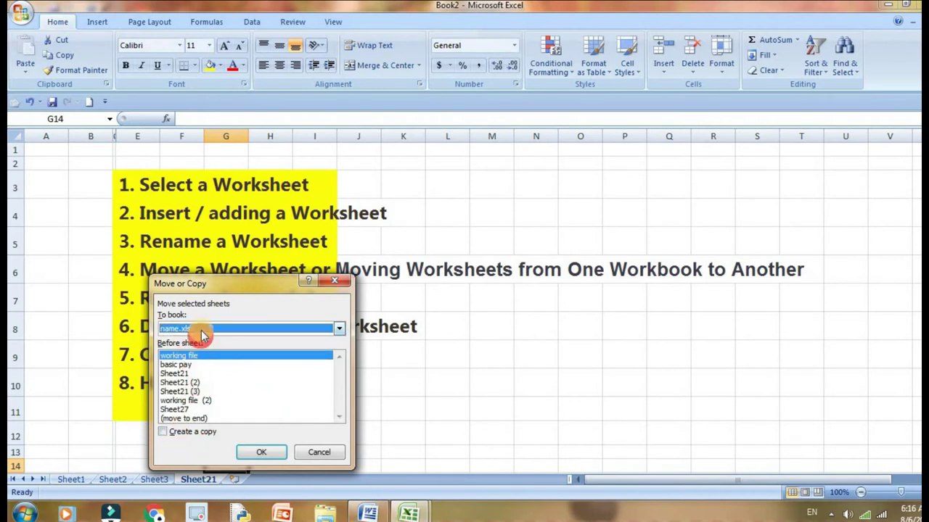
{"action": "left_click", "coordinate": [167, 434]}
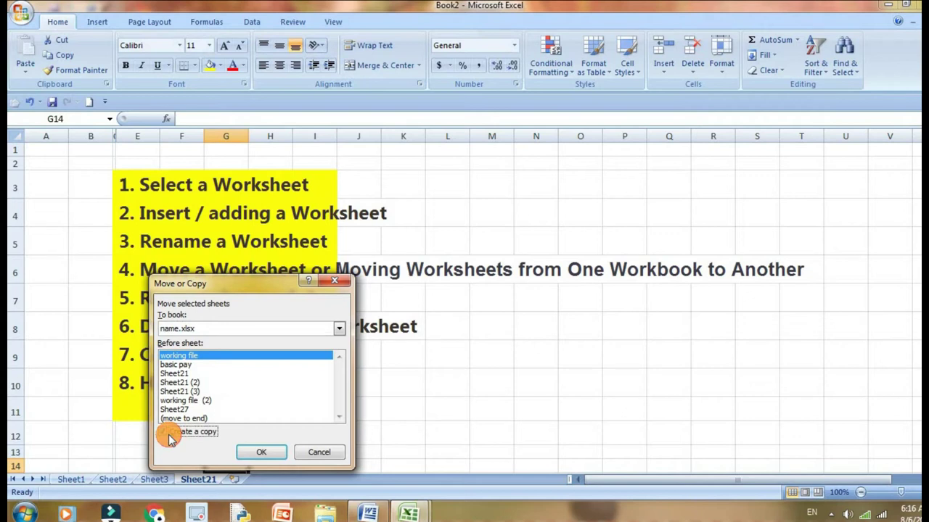
{"action": "left_click", "coordinate": [170, 438]}
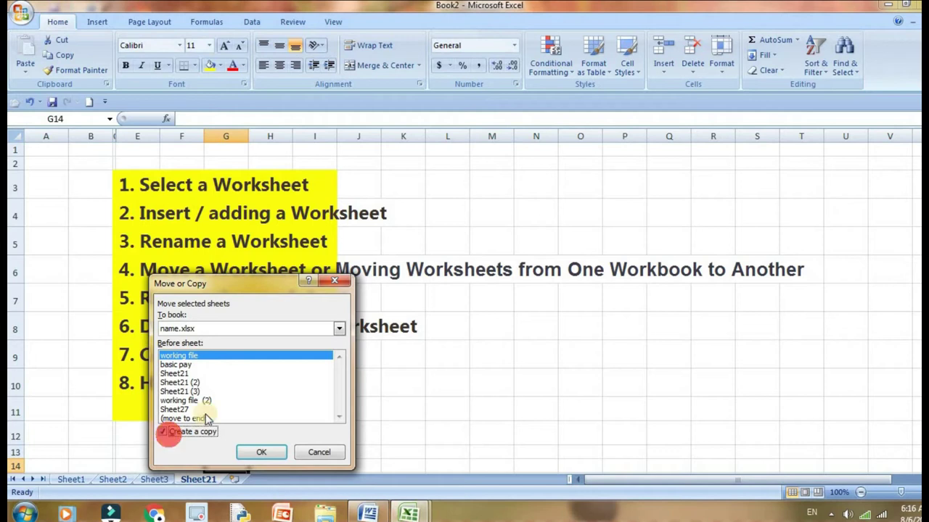
{"action": "left_click", "coordinate": [264, 332]}
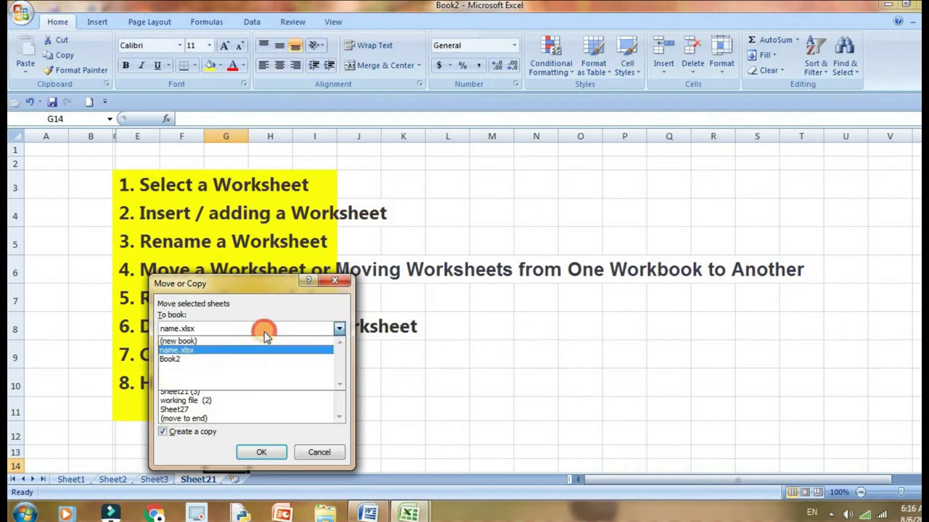
{"action": "left_click", "coordinate": [174, 359]}
{"action": "left_click", "coordinate": [258, 454]}
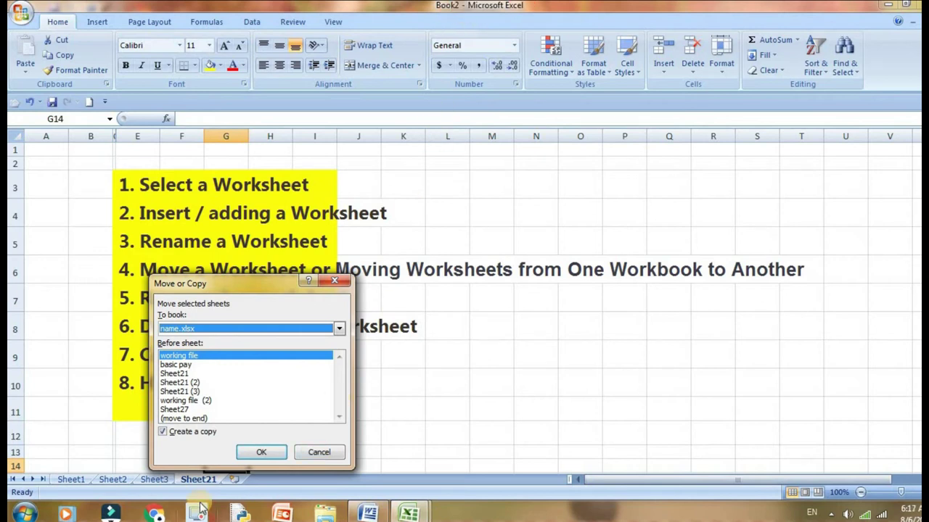
{"action": "left_click", "coordinate": [197, 418]}
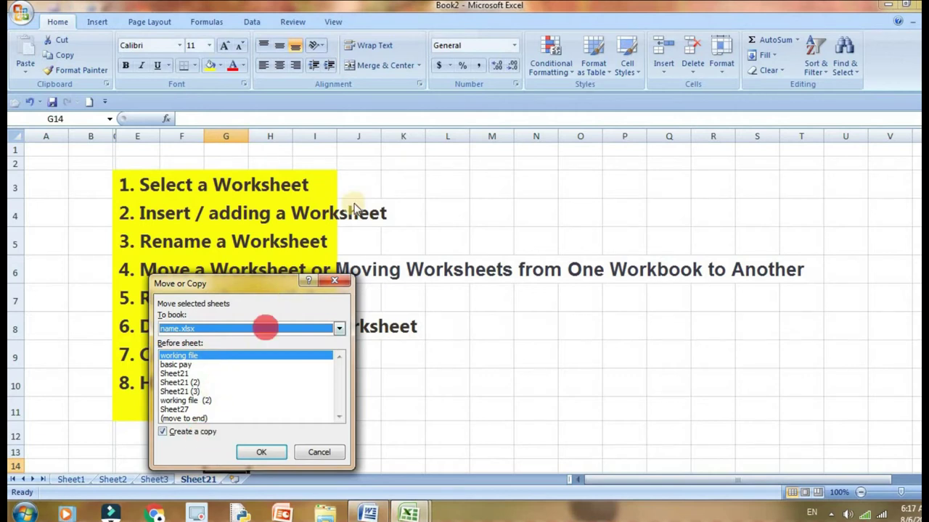
{"action": "left_click", "coordinate": [336, 331]}
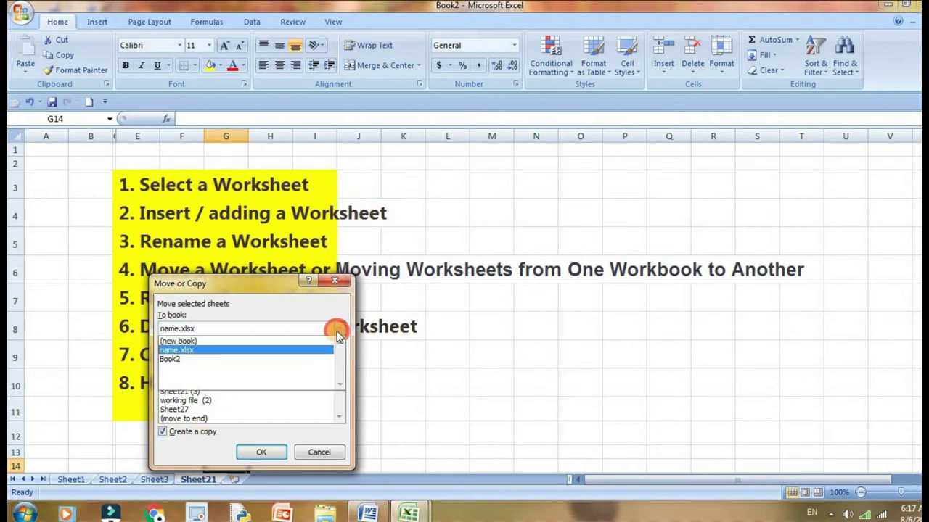
{"action": "left_click", "coordinate": [174, 353]}
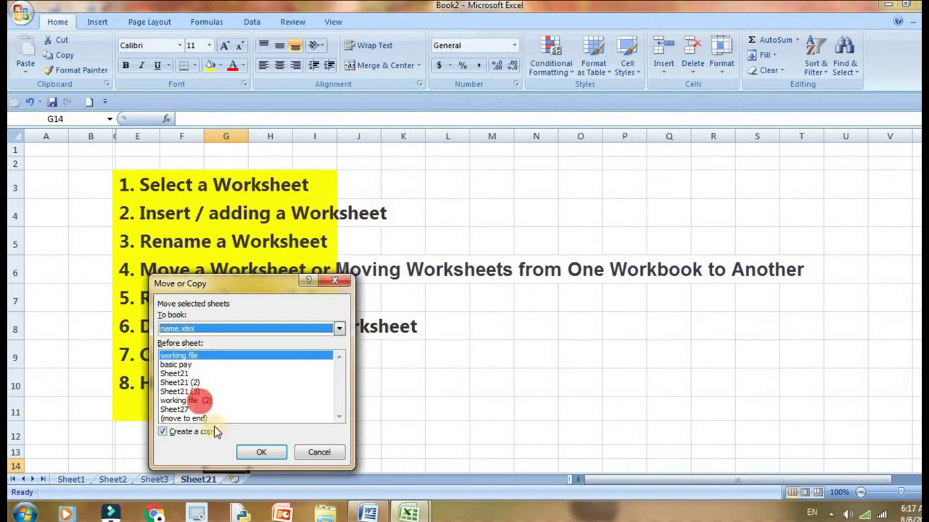
{"action": "left_click", "coordinate": [256, 455]}
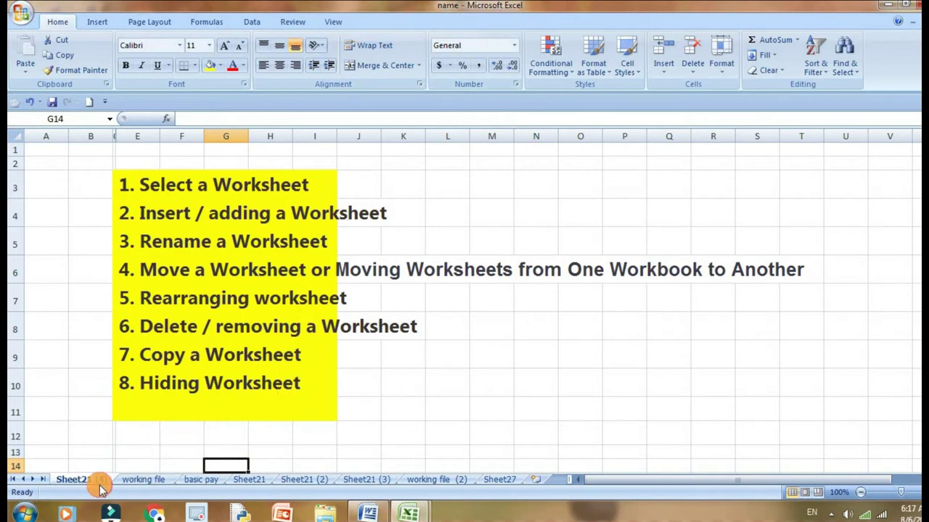
- Return to the name workbook and scroll its sheet tabs back to start at Sheet19
{"action": "mouse_move", "coordinate": [406, 511]}
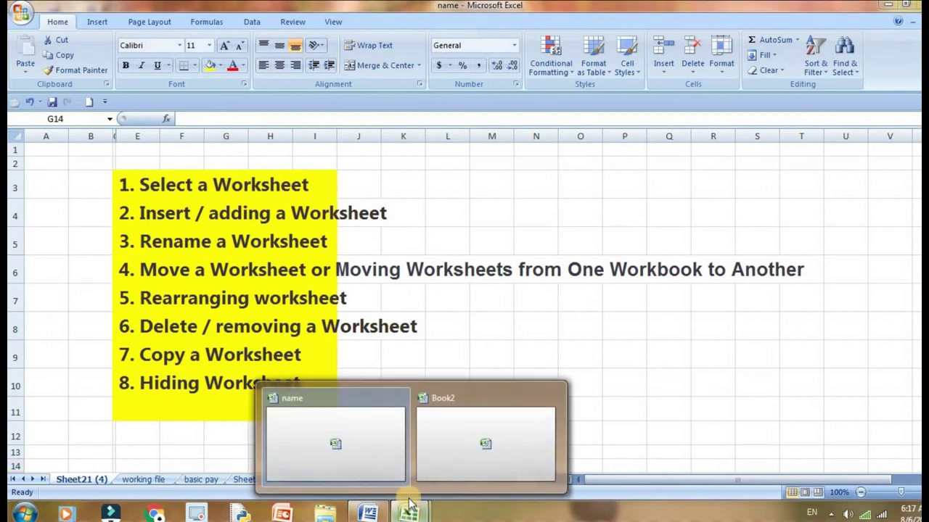
{"action": "left_click", "coordinate": [364, 424]}
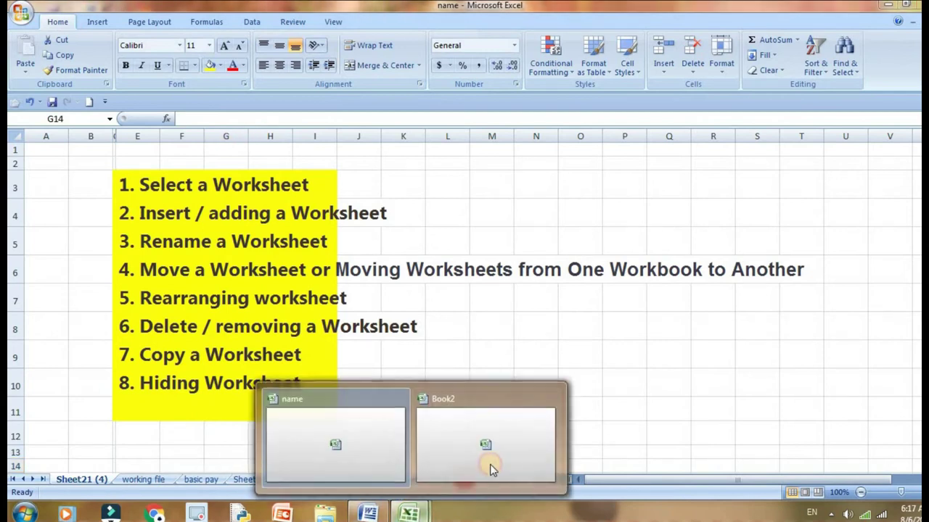
{"action": "left_click", "coordinate": [490, 464]}
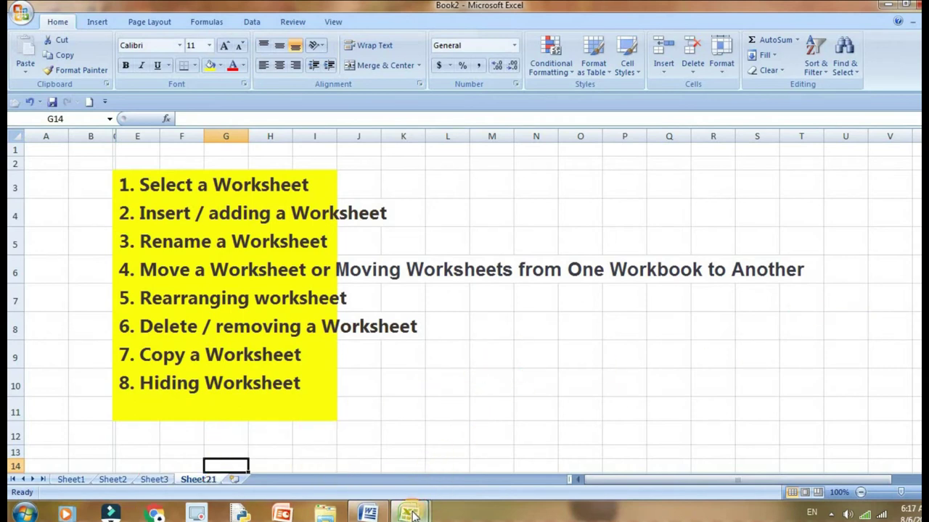
{"action": "left_click", "coordinate": [428, 459]}
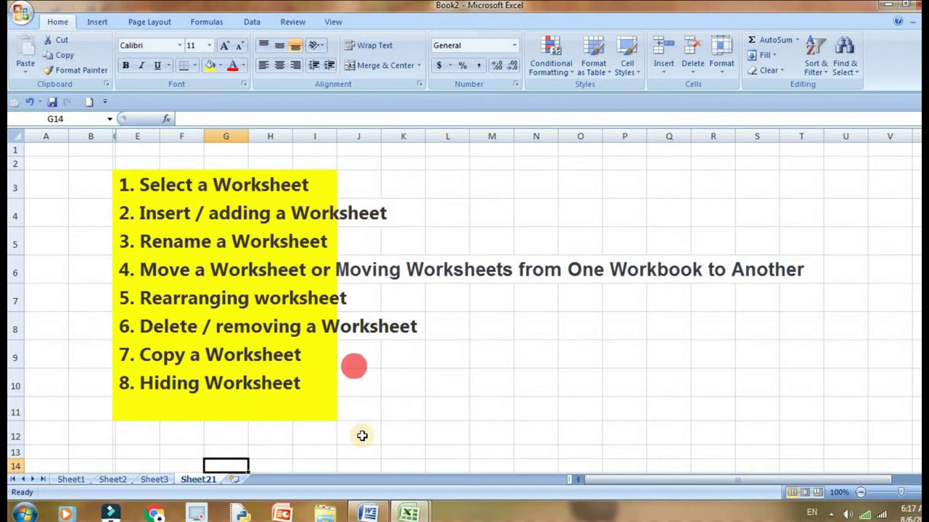
{"action": "left_click", "coordinate": [321, 431]}
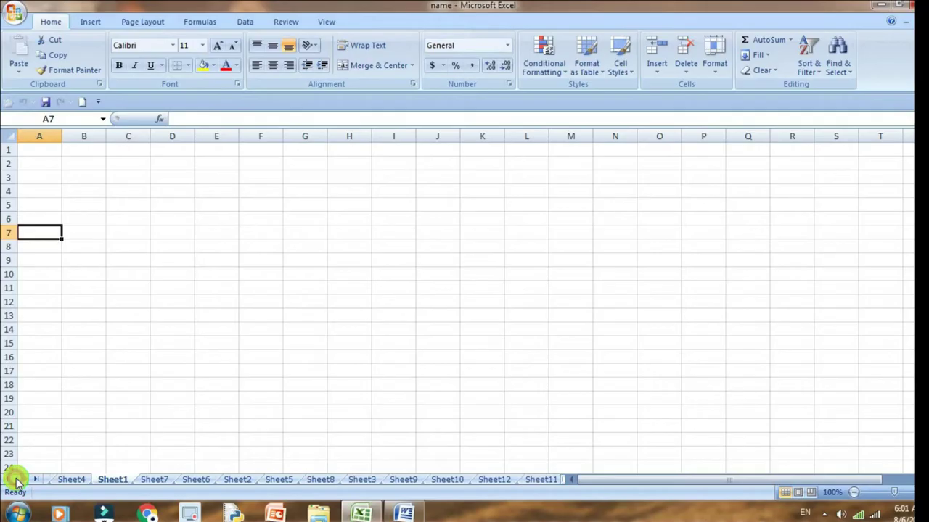
{"action": "left_click", "coordinate": [16, 480]}
{"action": "left_click", "coordinate": [16, 481]}
{"action": "left_click", "coordinate": [16, 480]}
{"action": "left_click", "coordinate": [16, 480]}
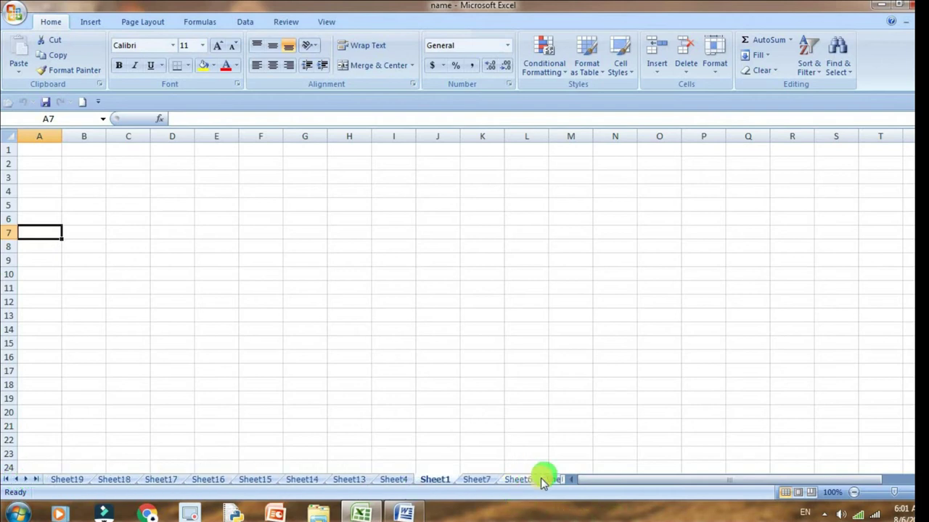
- Drag the Sheet1 tab along the tab bar toward the front of the sheet order
{"action": "left_click_drag", "start_coordinate": [435, 483], "coordinate": [66, 477]}
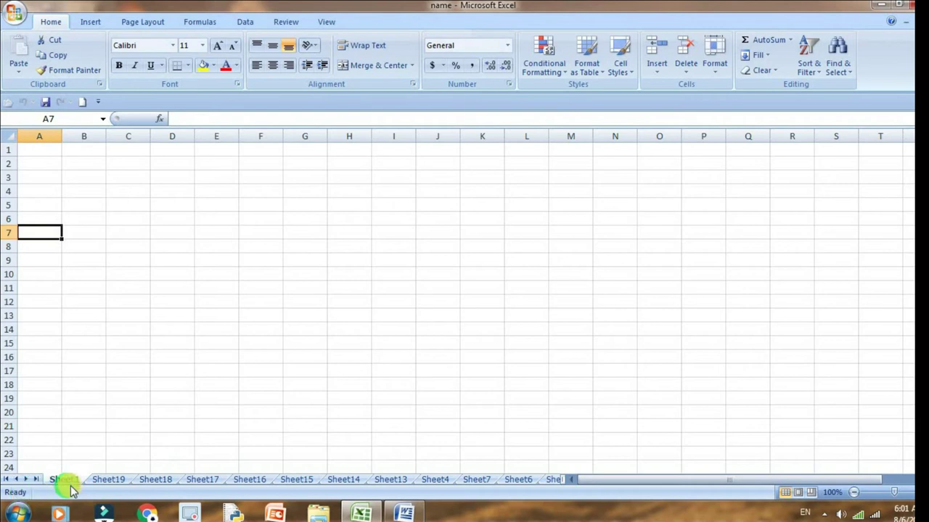
{"action": "mouse_move", "coordinate": [72, 480]}
{"action": "left_mouse_down"}
{"action": "mouse_move", "coordinate": [225, 472]}
{"action": "mouse_move", "coordinate": [161, 480]}
{"action": "mouse_move", "coordinate": [486, 483]}
{"action": "left_mouse_up"}
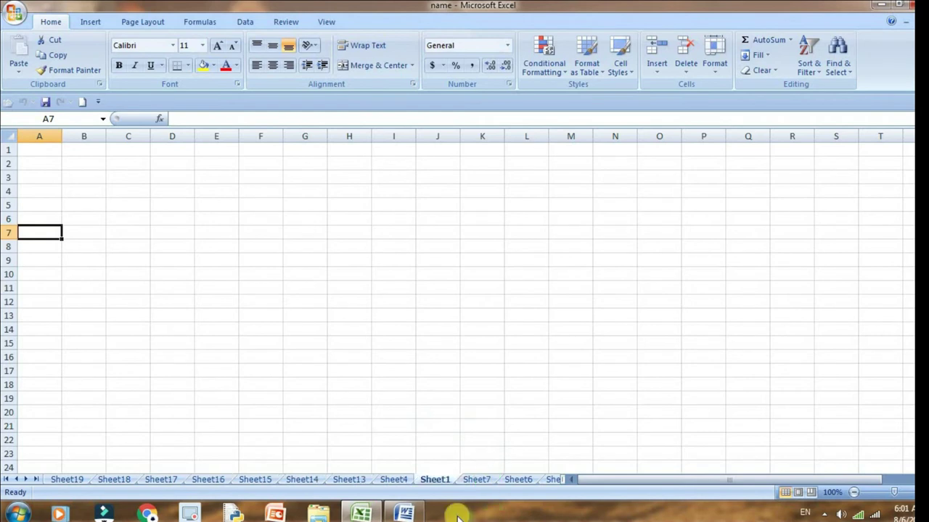
{"action": "left_click_drag", "start_coordinate": [438, 480], "coordinate": [29, 479]}
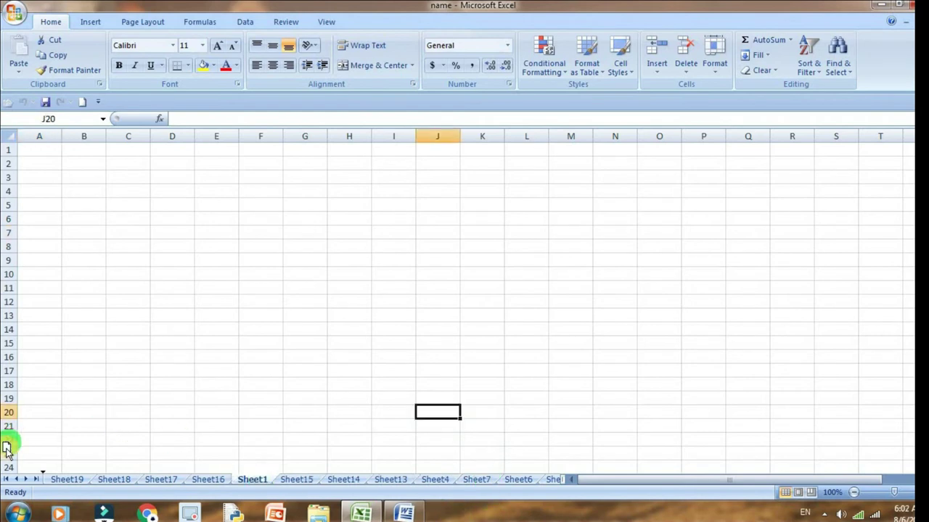
{"action": "left_click", "coordinate": [909, 150]}
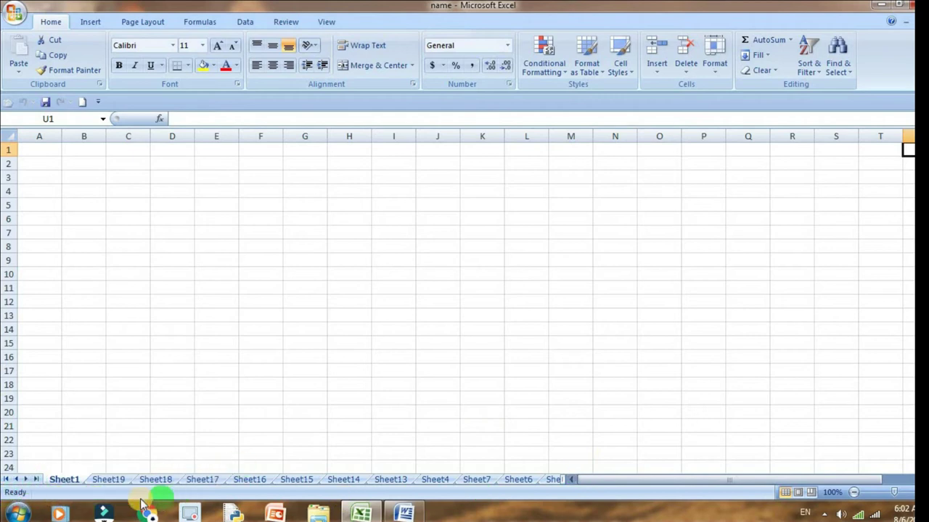
- Reposition Sheet19 at the front so Sheet1 sits right after it, before Sheet18
{"action": "left_click_drag", "start_coordinate": [105, 486], "coordinate": [318, 488]}
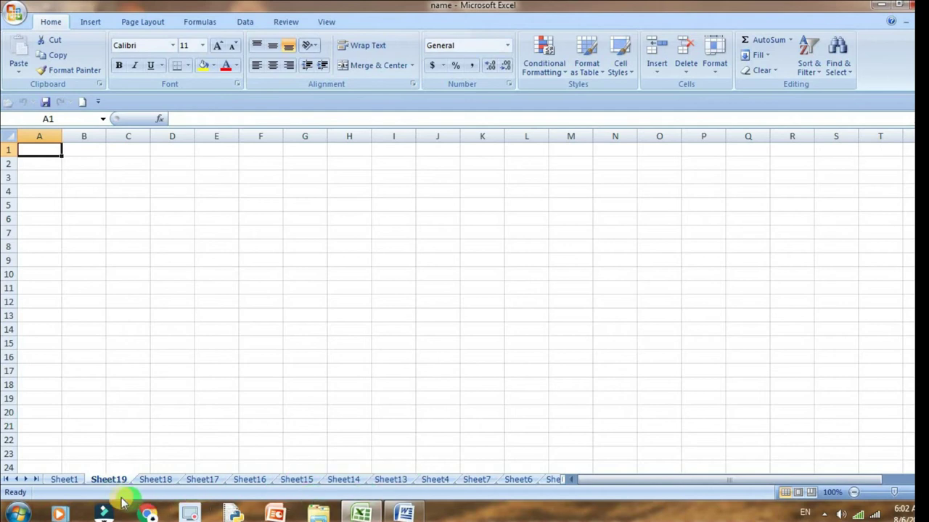
{"action": "mouse_move", "coordinate": [318, 487]}
{"action": "left_mouse_down"}
{"action": "mouse_move", "coordinate": [121, 492]}
{"action": "mouse_move", "coordinate": [380, 480]}
{"action": "mouse_move", "coordinate": [432, 450]}
{"action": "left_mouse_up"}
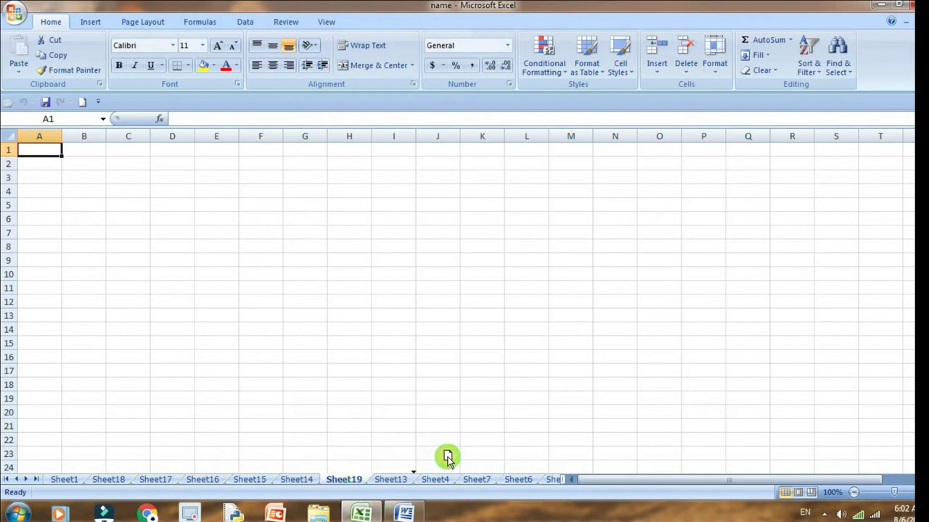
{"action": "mouse_move", "coordinate": [445, 462]}
{"action": "left_mouse_down"}
{"action": "mouse_move", "coordinate": [424, 484]}
{"action": "mouse_move", "coordinate": [514, 463]}
{"action": "left_mouse_up"}
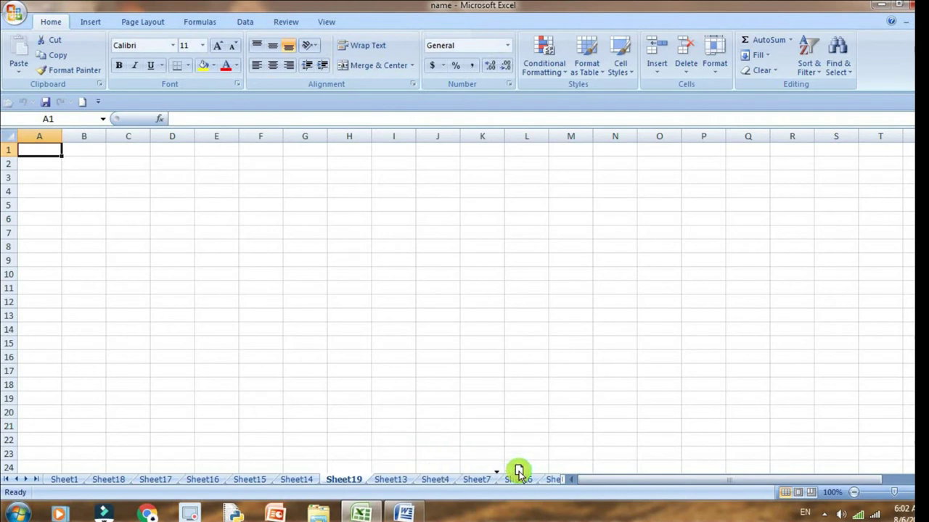
{"action": "mouse_move", "coordinate": [512, 475]}
{"action": "left_mouse_down"}
{"action": "mouse_move", "coordinate": [519, 484]}
{"action": "mouse_move", "coordinate": [556, 469]}
{"action": "mouse_move", "coordinate": [80, 488]}
{"action": "left_mouse_up"}
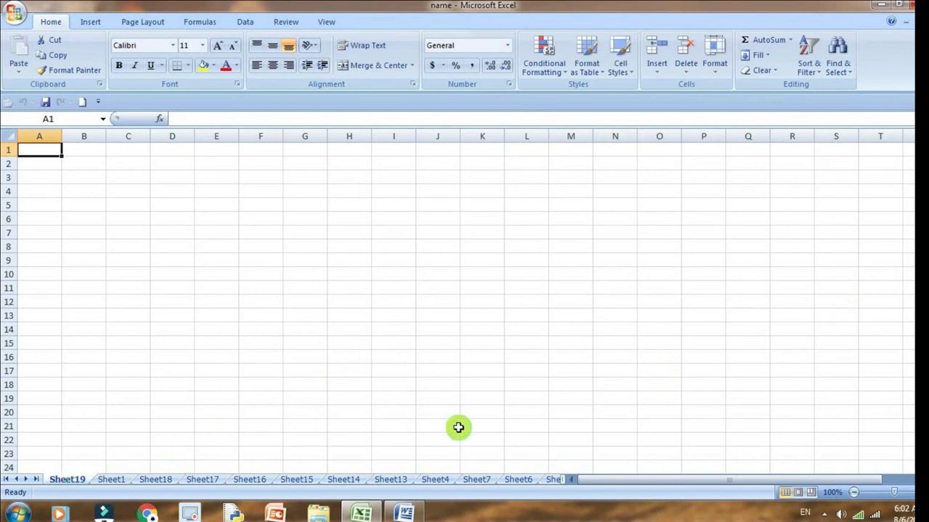
- Rename Sheet18 to 'basic pay'
{"action": "left_click", "coordinate": [122, 477]}
{"action": "double_click", "coordinate": [124, 475]}
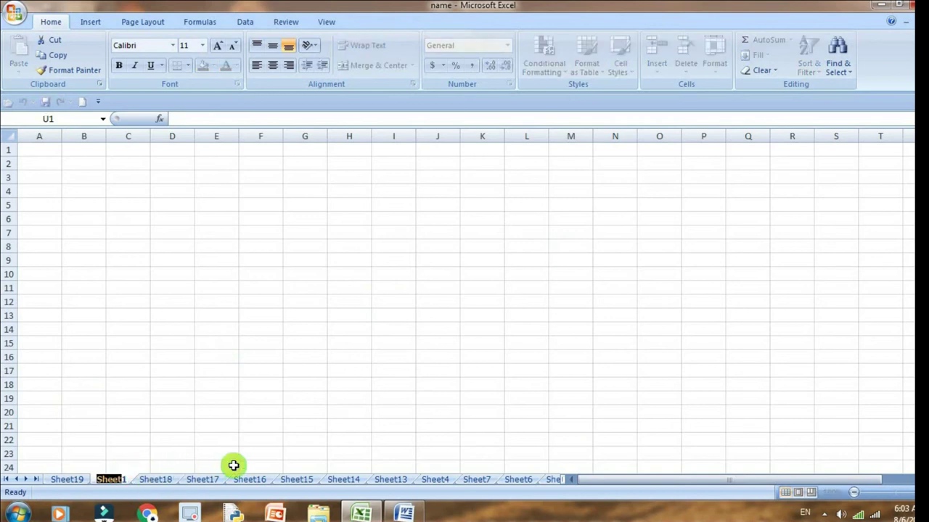
{"action": "double_click", "coordinate": [154, 481]}
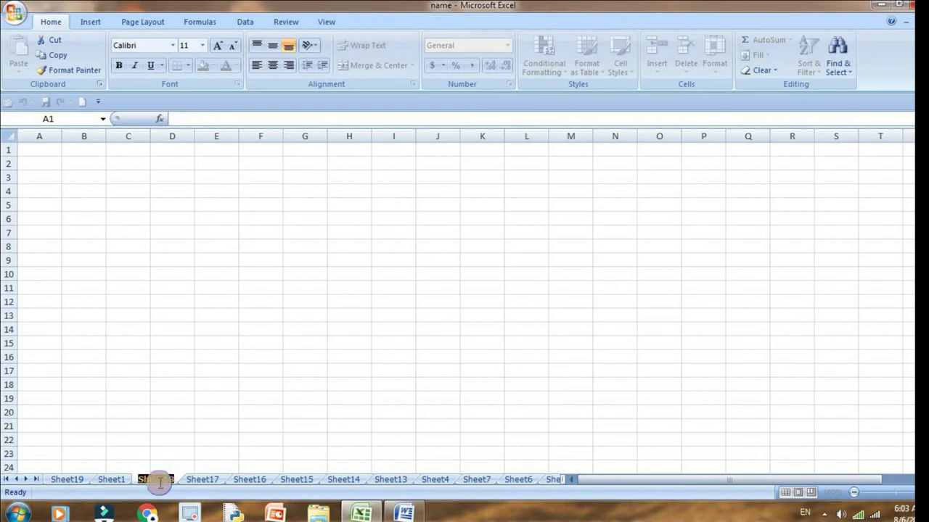
{"action": "left_click", "coordinate": [275, 424]}
{"action": "right_click", "coordinate": [162, 479]}
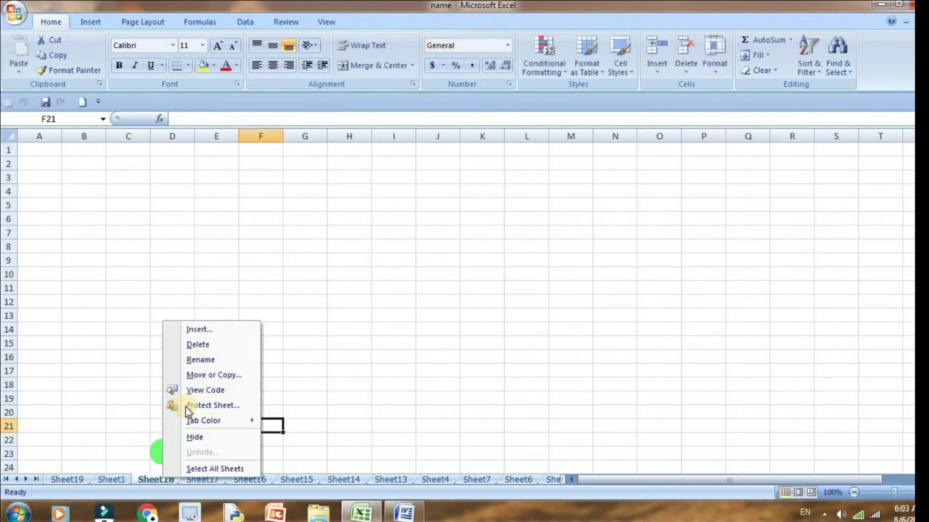
{"action": "left_click", "coordinate": [204, 361]}
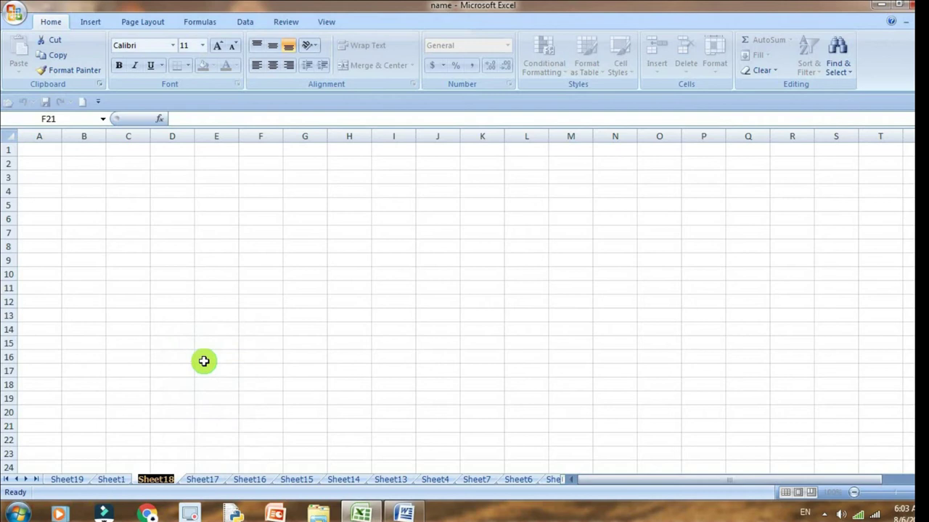
{"action": "key", "text": "BackSpace"}
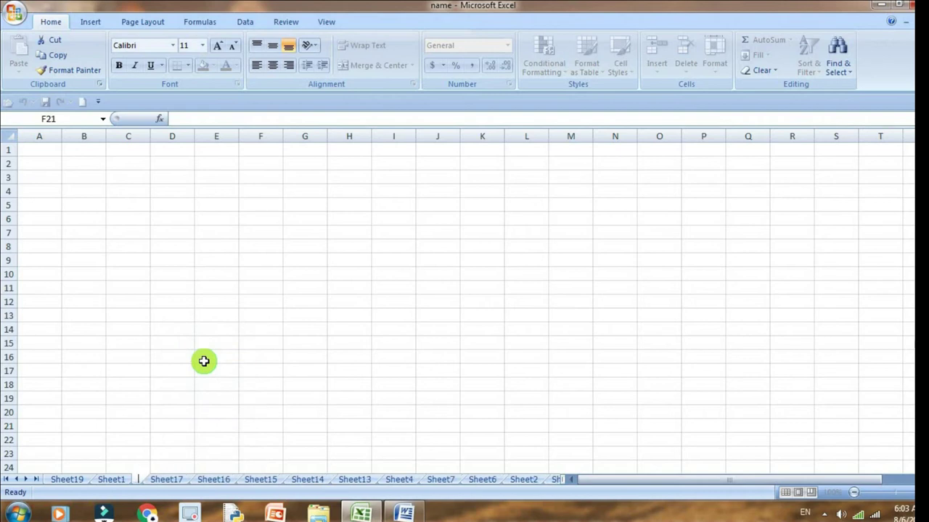
{"action": "type", "text": "basic"}
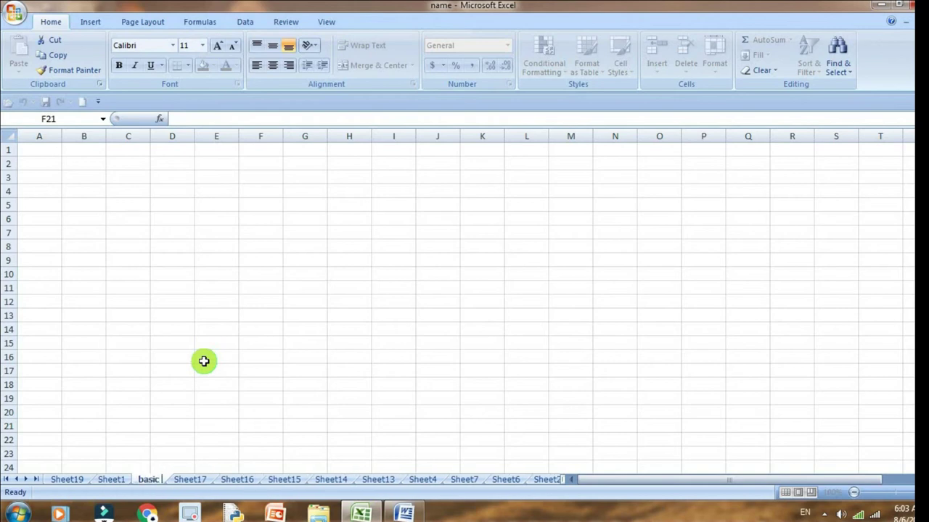
{"action": "type", "text": " pay"}
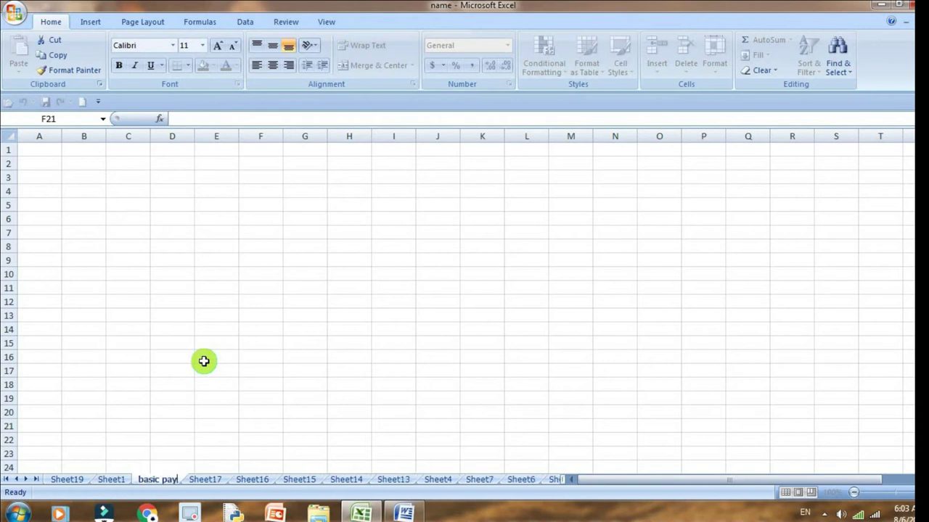
{"action": "left_click", "coordinate": [204, 361]}
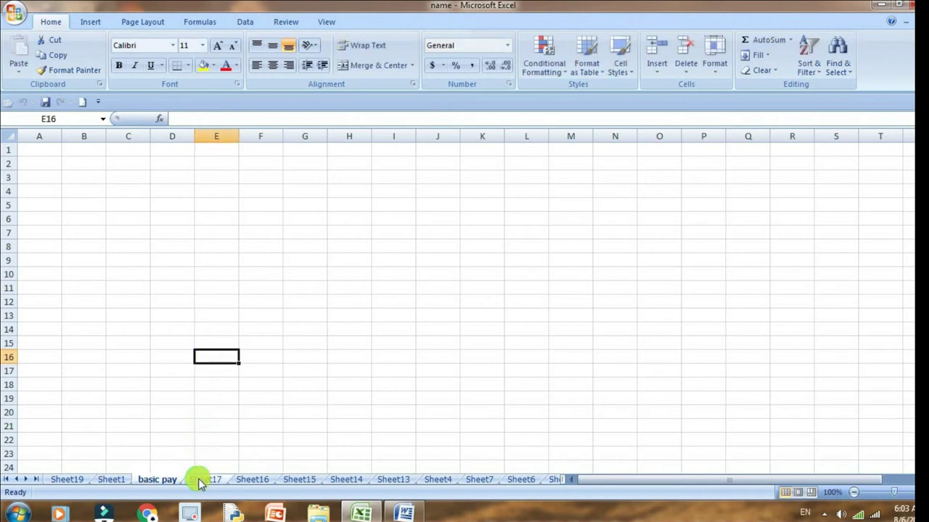
- Rename Sheet17 to 'employee', correcting the typo
{"action": "left_click", "coordinate": [203, 480]}
{"action": "right_click", "coordinate": [203, 480]}
{"action": "left_click", "coordinate": [249, 360]}
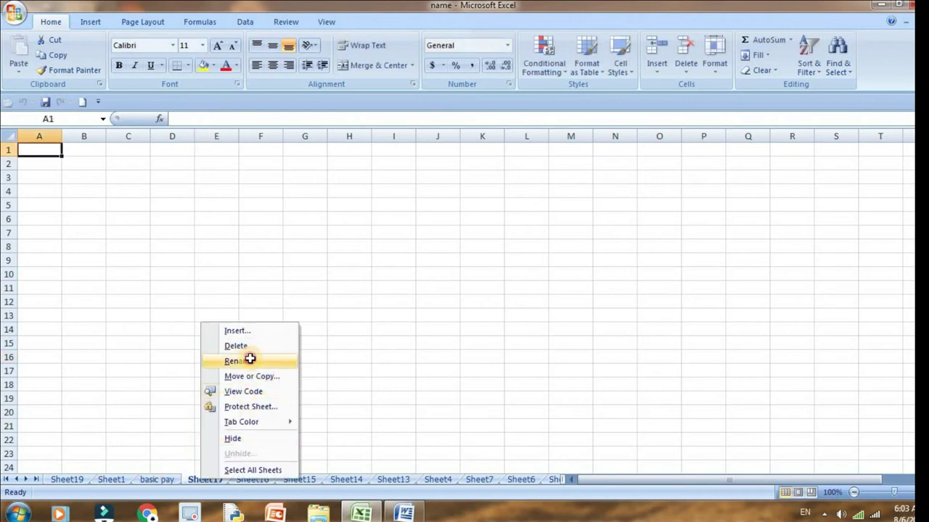
{"action": "type", "text": "employeet"}
{"action": "key", "text": "BackSpace"}
- Rename Sheet16 to 'depart' and check the basic pay and employee sheets
{"action": "left_click", "coordinate": [259, 479]}
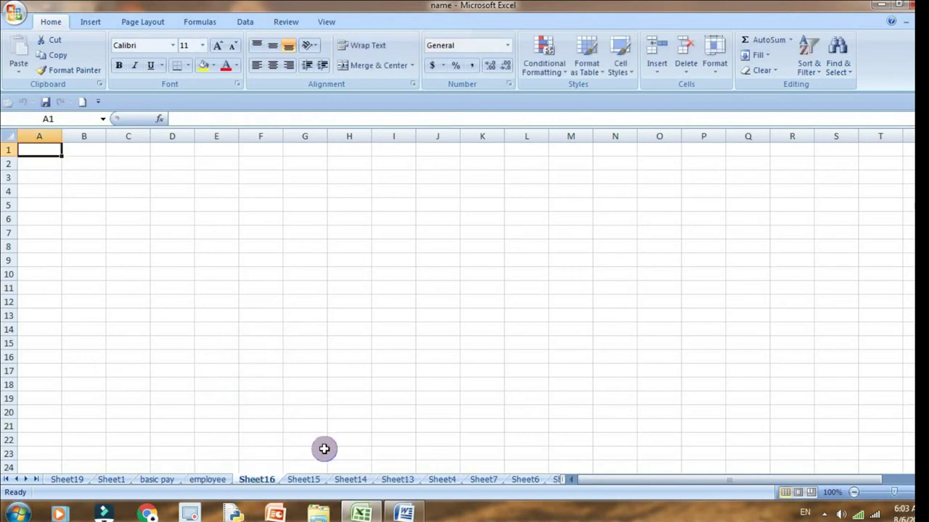
{"action": "right_click", "coordinate": [264, 483]}
{"action": "left_click", "coordinate": [304, 362]}
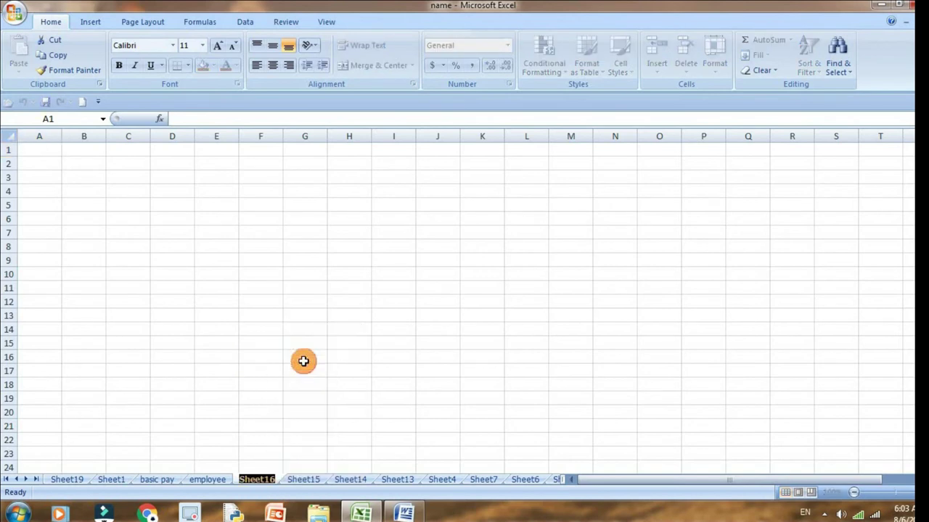
{"action": "type", "text": "depart"}
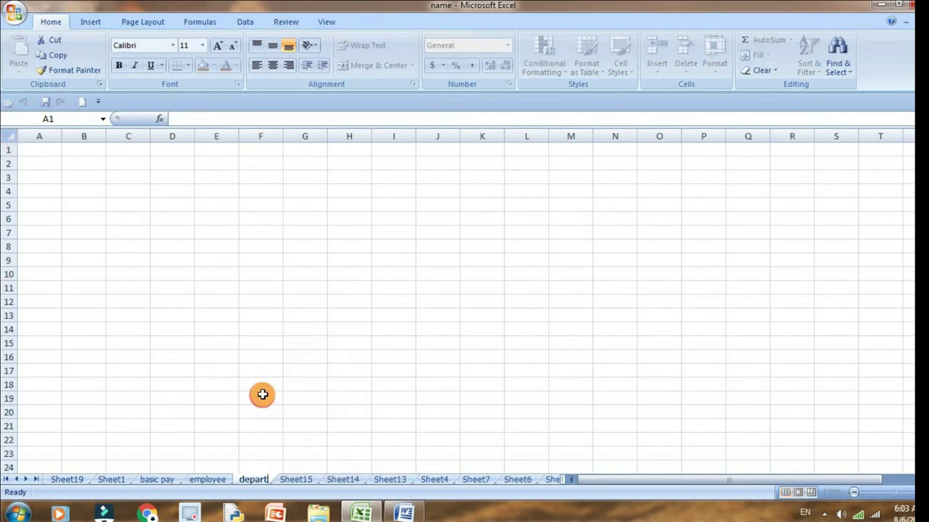
{"action": "left_click", "coordinate": [261, 396]}
{"action": "left_click", "coordinate": [164, 479]}
{"action": "left_click", "coordinate": [203, 479]}
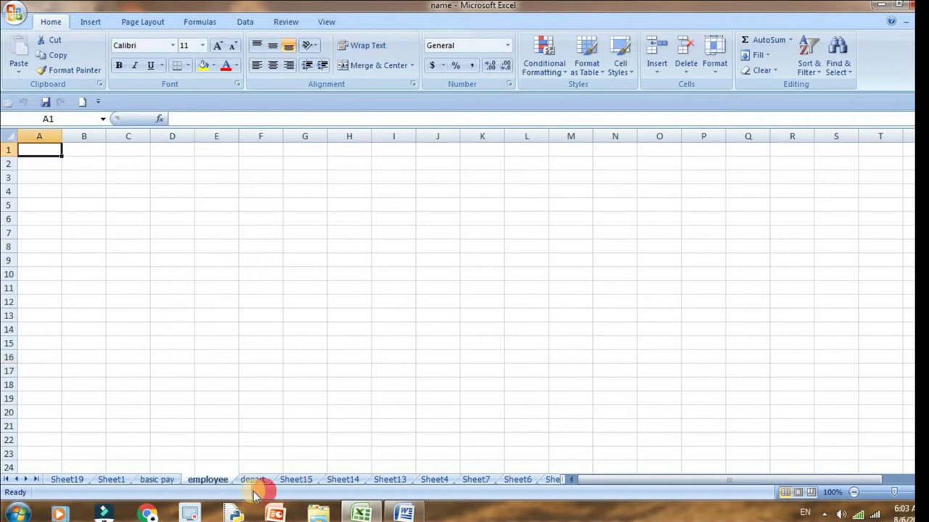
{"action": "left_click", "coordinate": [497, 391]}
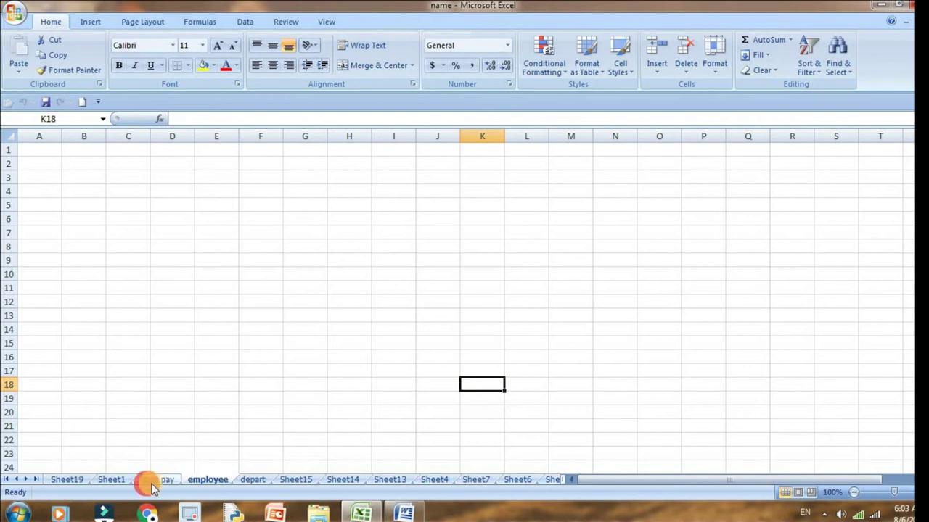
- Delete Sheet19 and Sheet1 from the workbook
{"action": "left_click", "coordinate": [116, 481]}
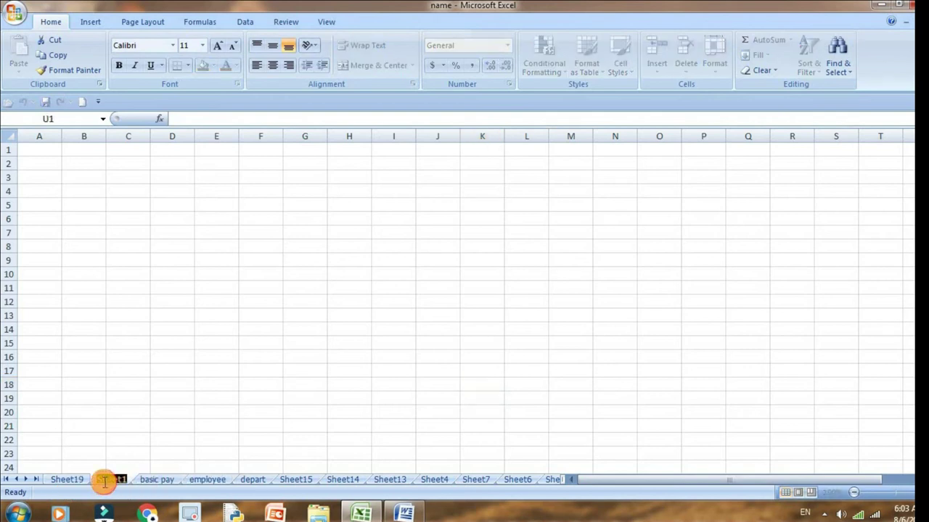
{"action": "left_click", "coordinate": [74, 482]}
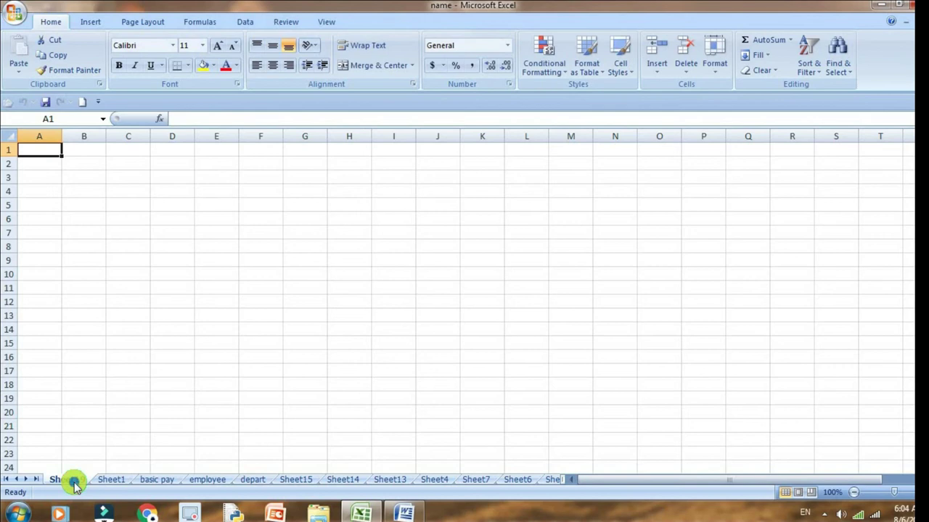
{"action": "right_click", "coordinate": [74, 483]}
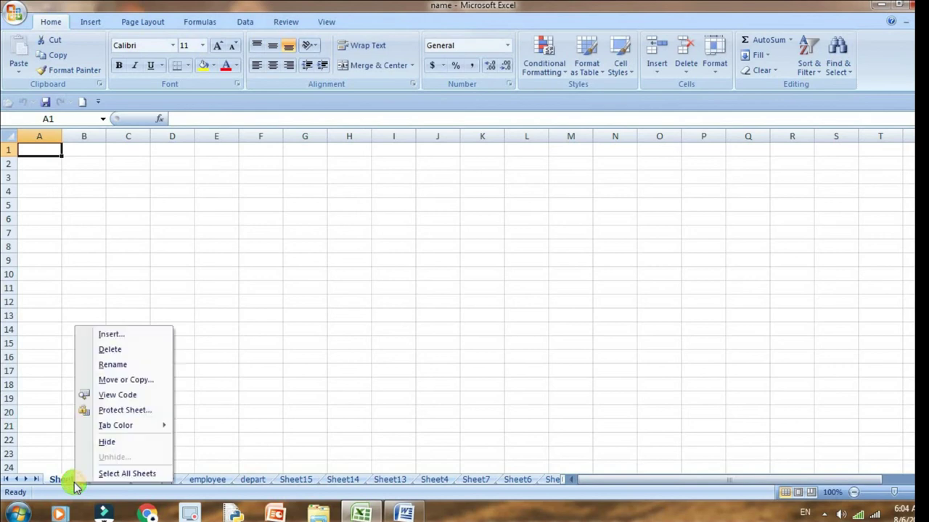
{"action": "left_click", "coordinate": [116, 350]}
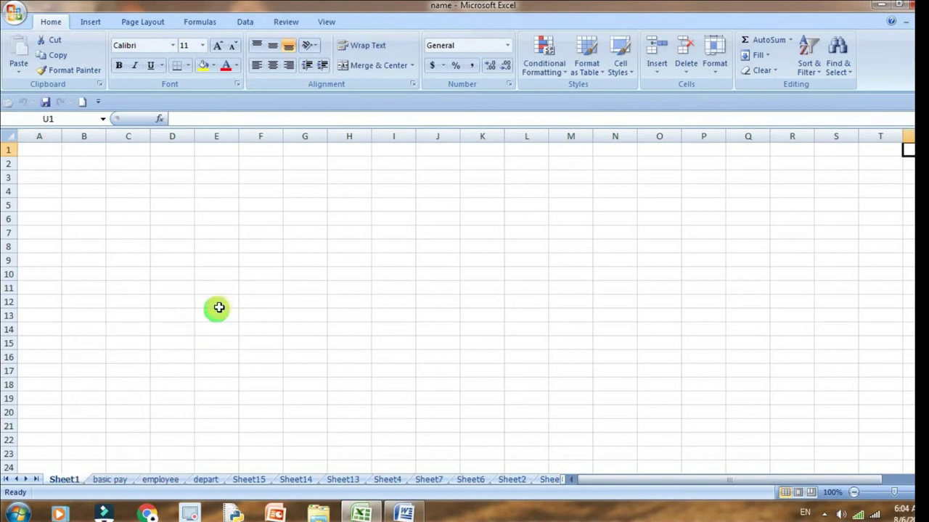
{"action": "left_click", "coordinate": [688, 70]}
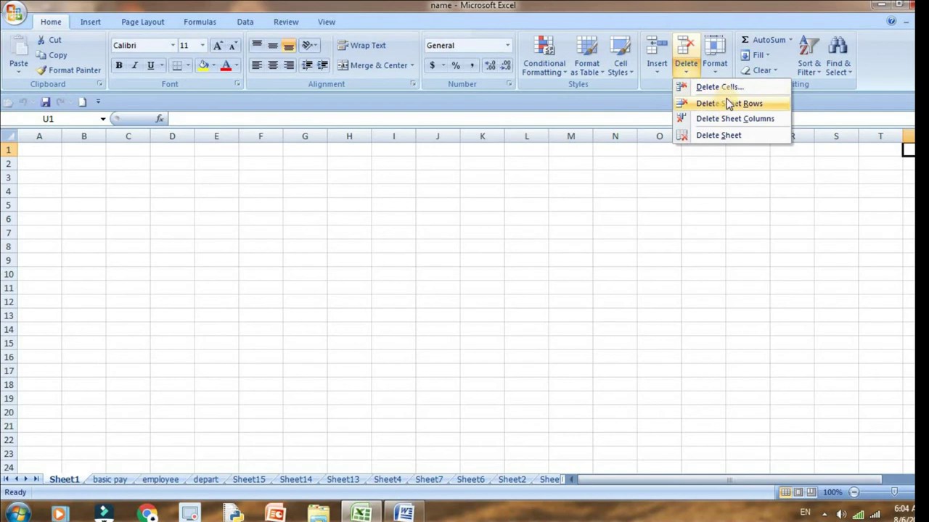
{"action": "left_click", "coordinate": [723, 135]}
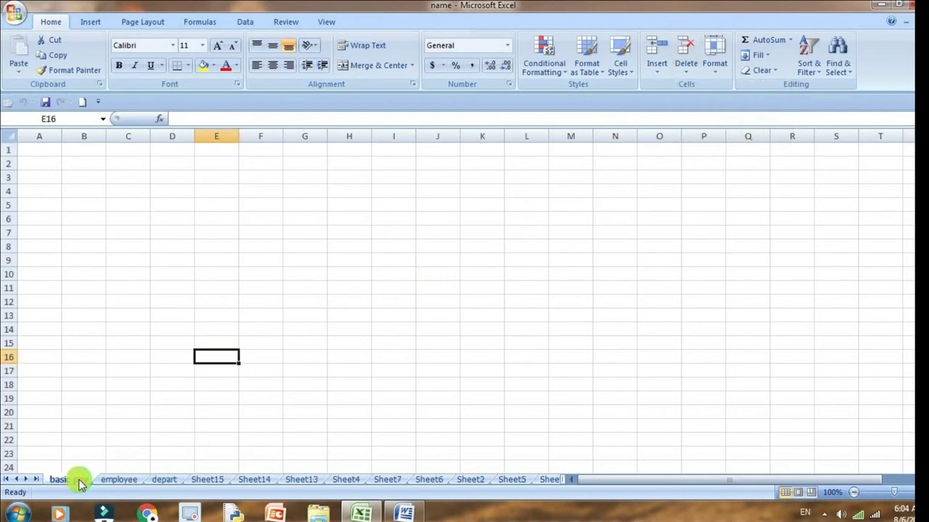
- Delete Sheet15, Sheet14, Sheet13 and Sheet4 through their tab menus
{"action": "left_click", "coordinate": [205, 481]}
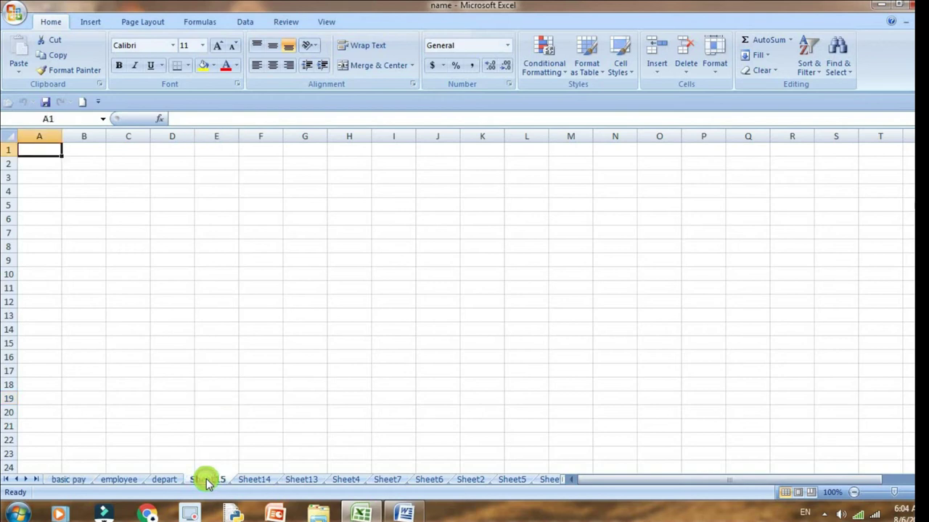
{"action": "right_click", "coordinate": [205, 481]}
{"action": "left_click", "coordinate": [249, 346]}
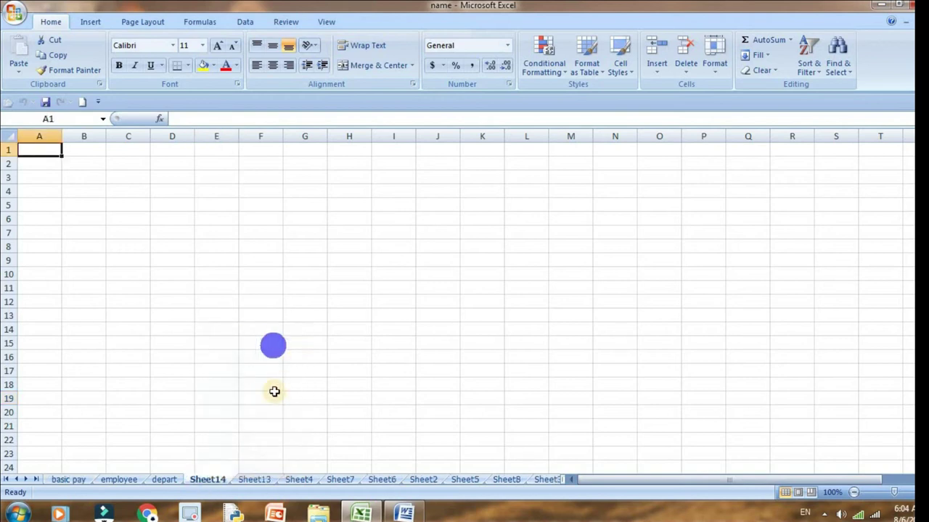
{"action": "right_click", "coordinate": [207, 481]}
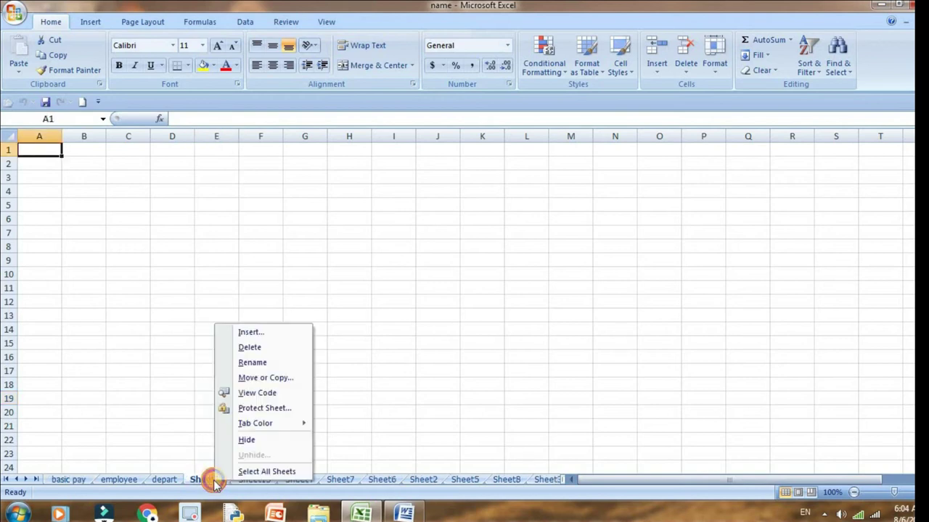
{"action": "left_click", "coordinate": [253, 348]}
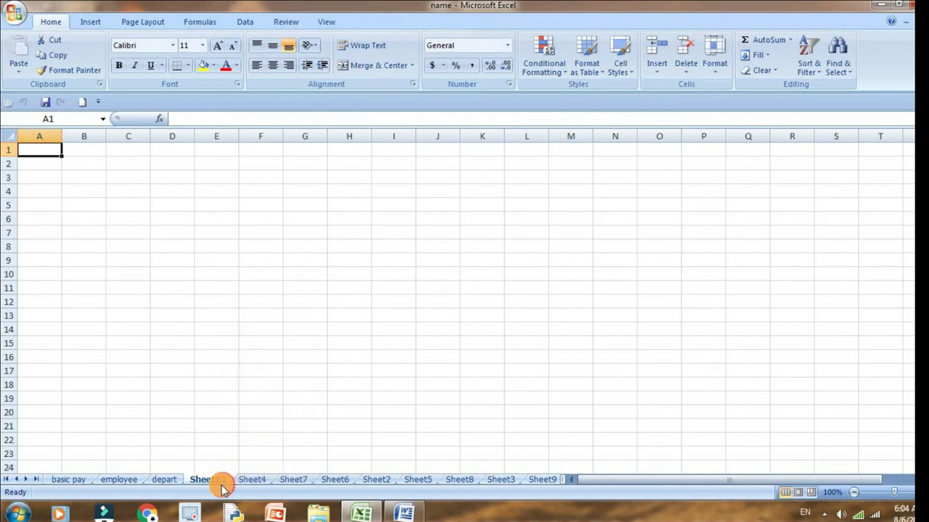
{"action": "right_click", "coordinate": [218, 483]}
{"action": "left_click", "coordinate": [259, 352]}
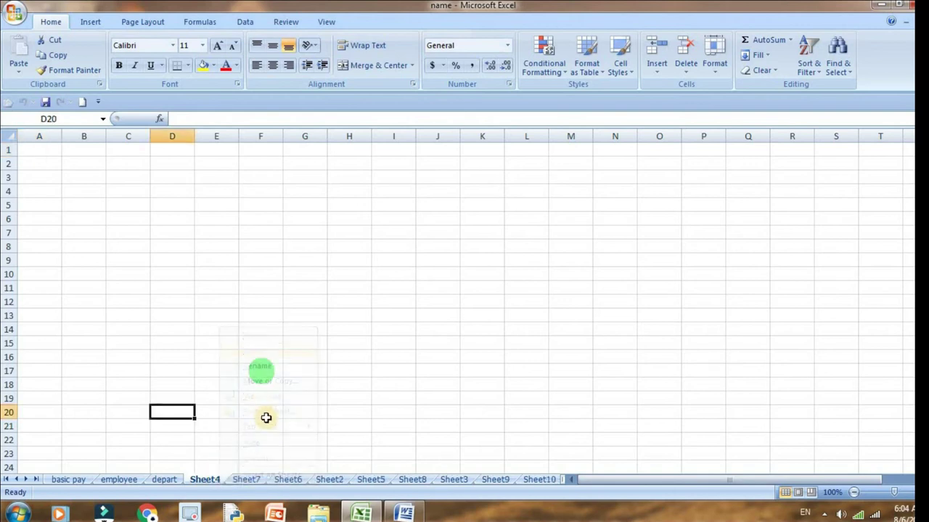
{"action": "right_click", "coordinate": [211, 482]}
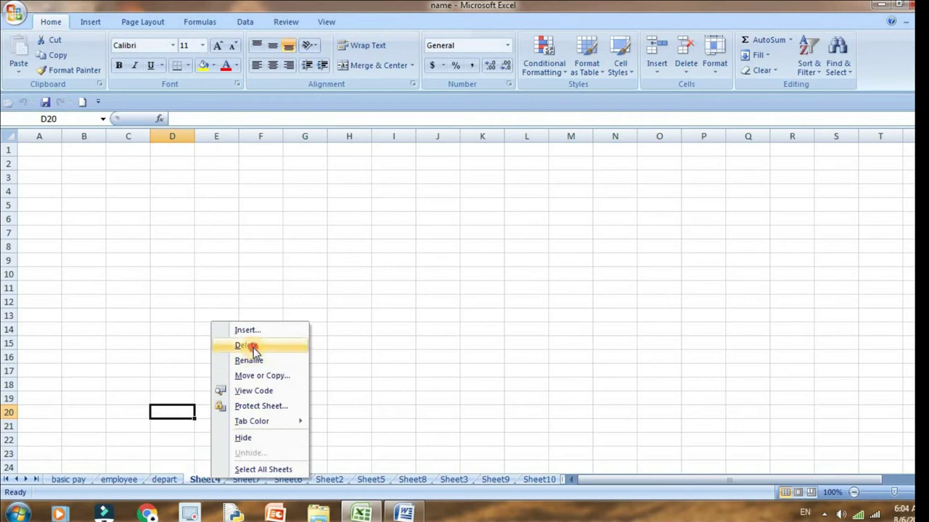
{"action": "left_click", "coordinate": [251, 345]}
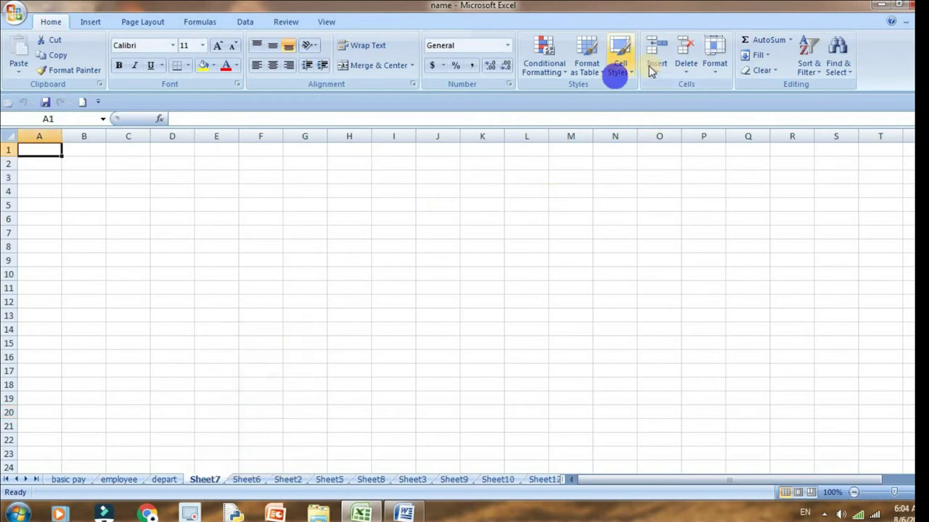
- Delete Sheet7, Sheet6, Sheet2 and Sheet5 with Home > Delete > Delete Sheet
{"action": "left_click", "coordinate": [685, 72]}
{"action": "left_click", "coordinate": [701, 135]}
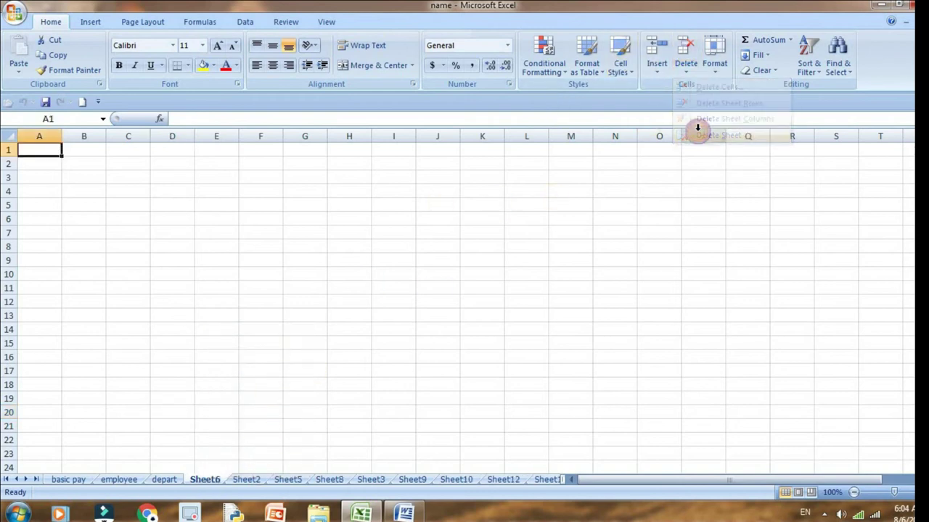
{"action": "left_click", "coordinate": [690, 70]}
{"action": "left_click", "coordinate": [704, 135]}
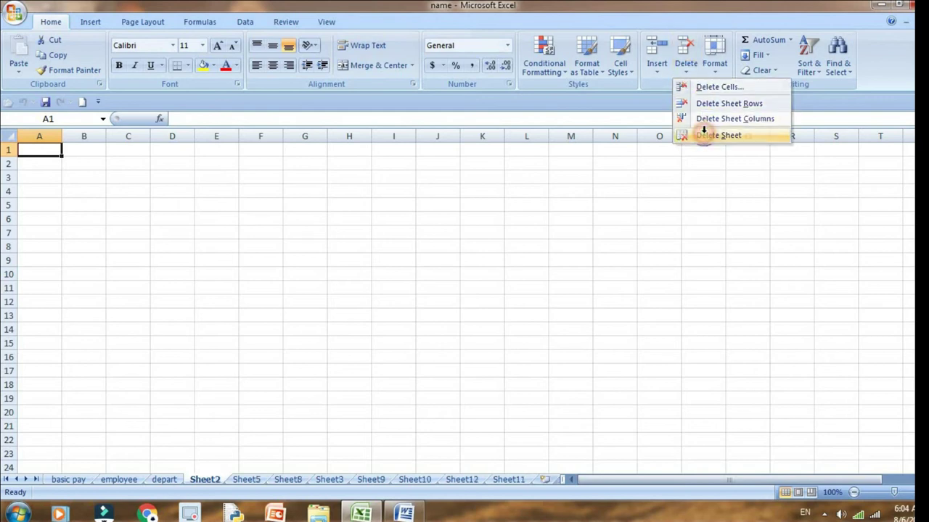
{"action": "left_click", "coordinate": [221, 485]}
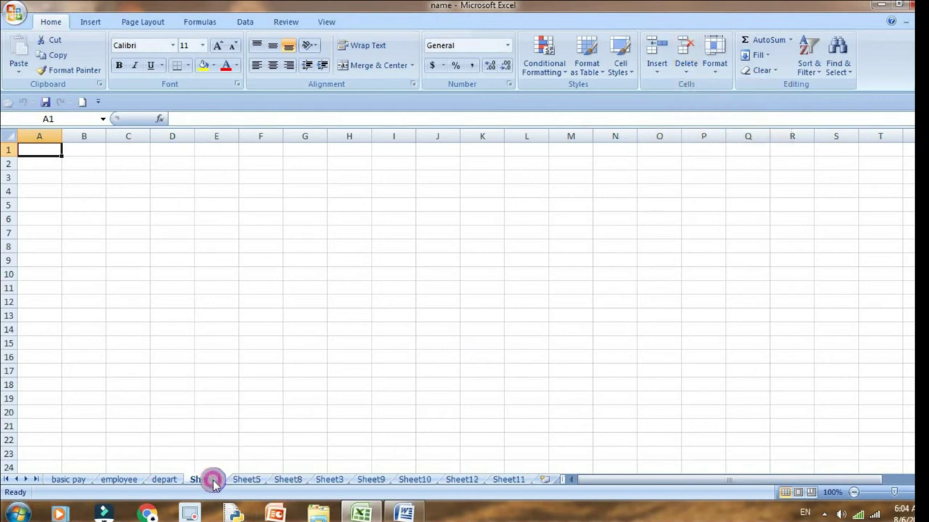
{"action": "left_click", "coordinate": [687, 71]}
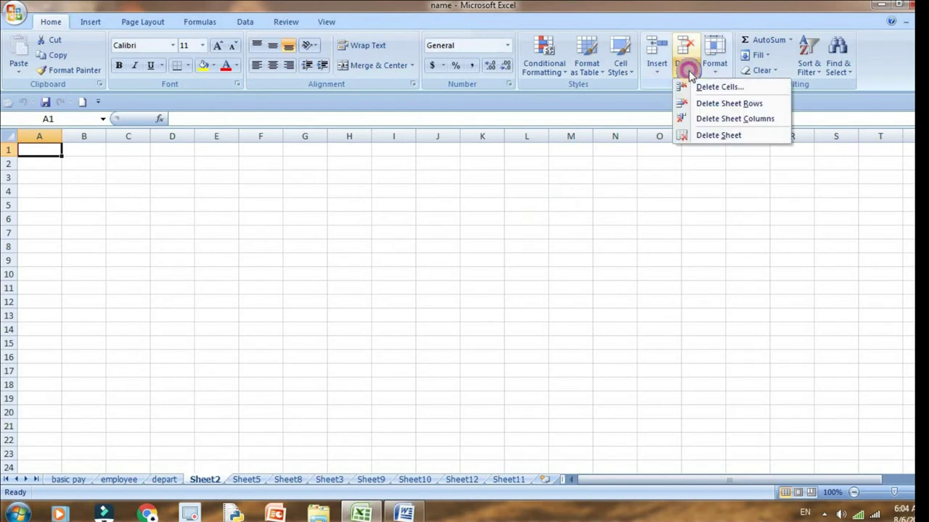
{"action": "left_click", "coordinate": [707, 136]}
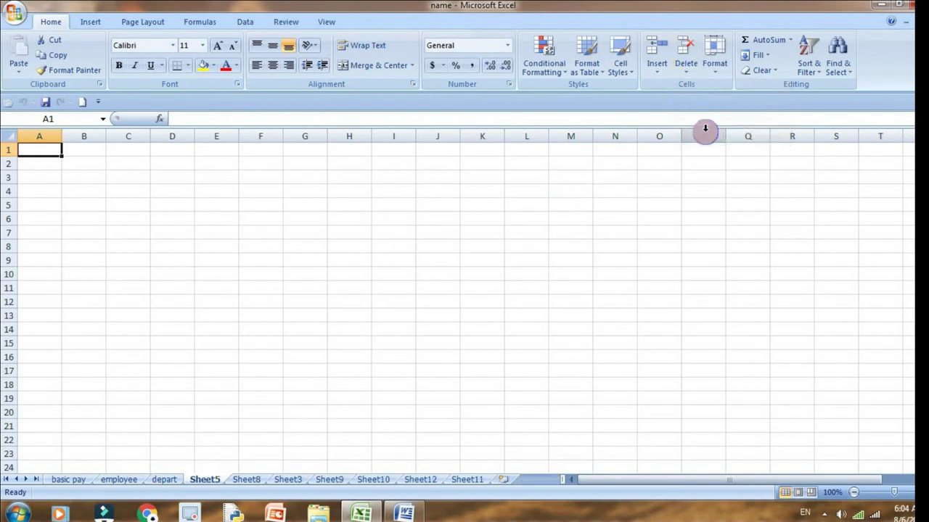
{"action": "left_click", "coordinate": [686, 66]}
{"action": "left_click", "coordinate": [708, 136]}
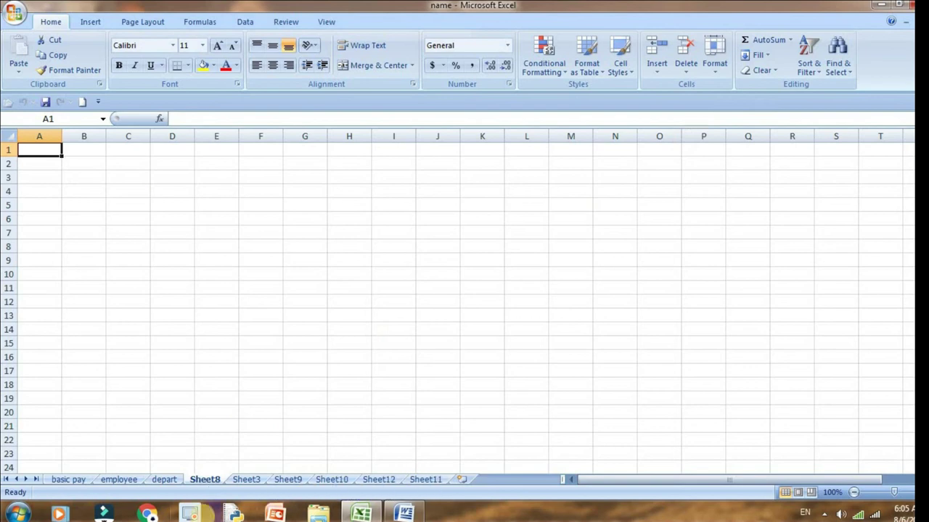
- Group Sheet8 through Sheet10 and delete the grouped sheets together
{"action": "left_click", "coordinate": [348, 480], "text": "shift"}
{"action": "left_click", "coordinate": [245, 480]}
{"action": "left_click", "coordinate": [208, 481]}
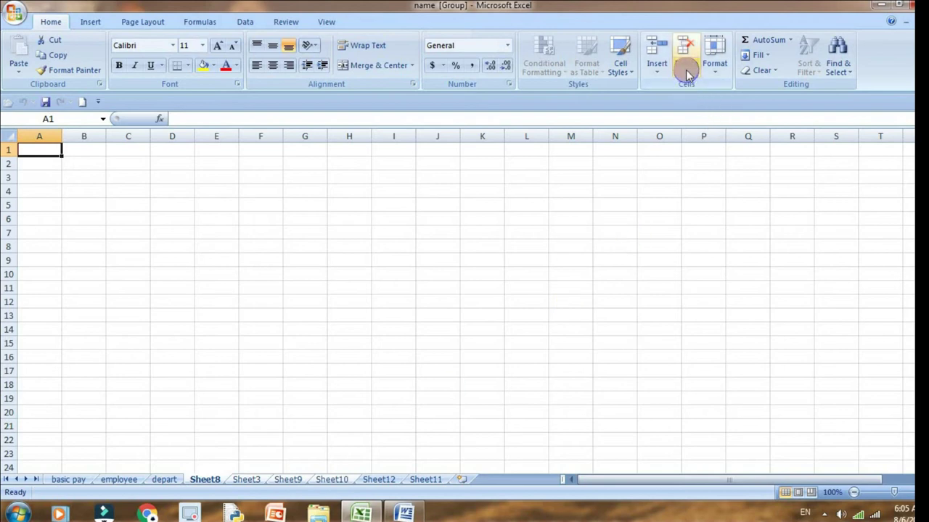
{"action": "right_click", "coordinate": [336, 481]}
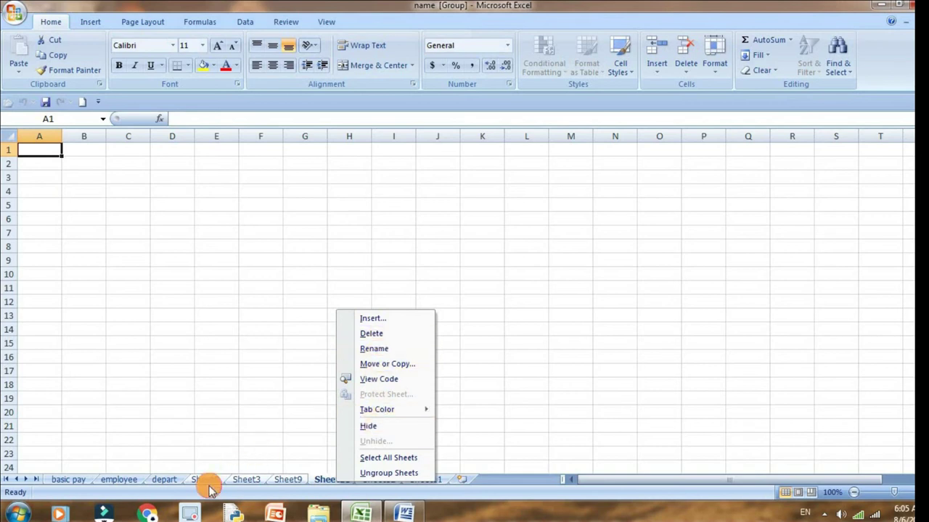
{"action": "left_click", "coordinate": [378, 335]}
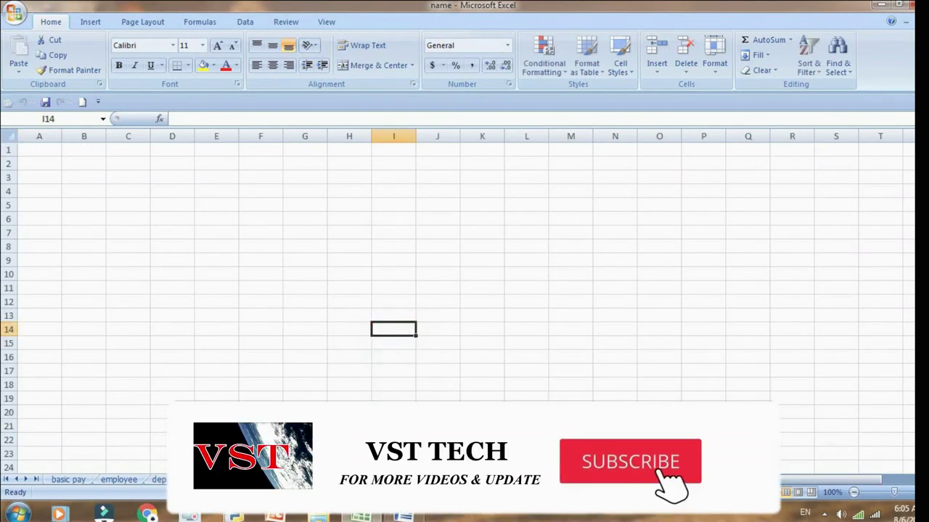
{"action": "key", "text": "ctrl+shift+Page_Down"}
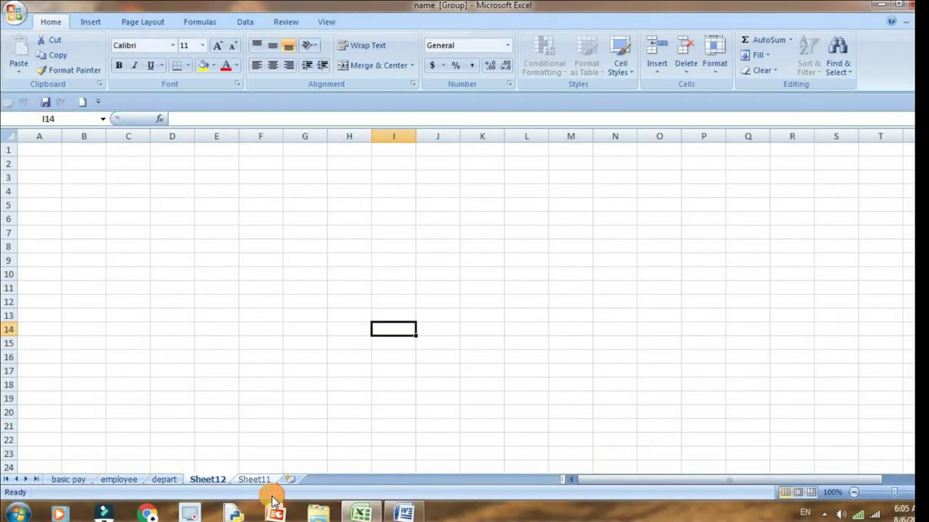
- Group Sheet11 with Sheet12 and delete both
{"action": "left_click", "coordinate": [254, 480]}
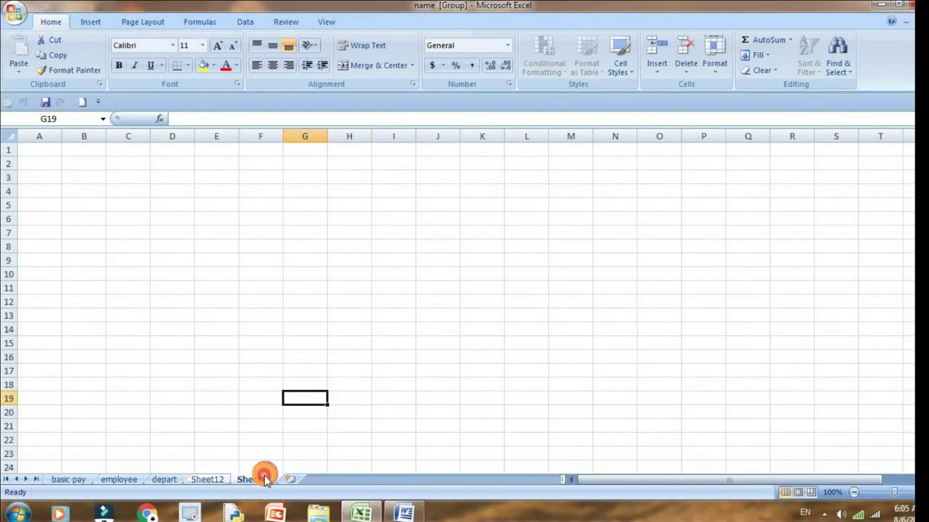
{"action": "left_click", "coordinate": [164, 481]}
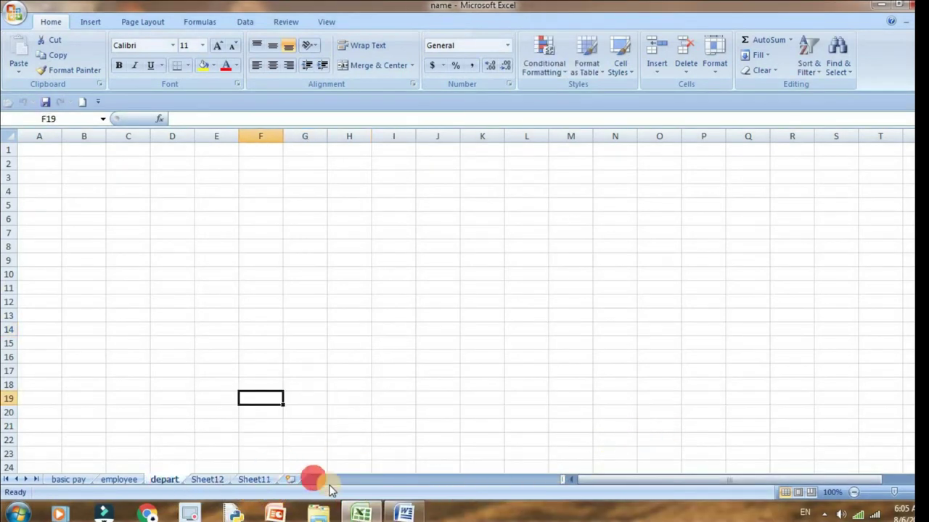
{"action": "left_click", "coordinate": [255, 481]}
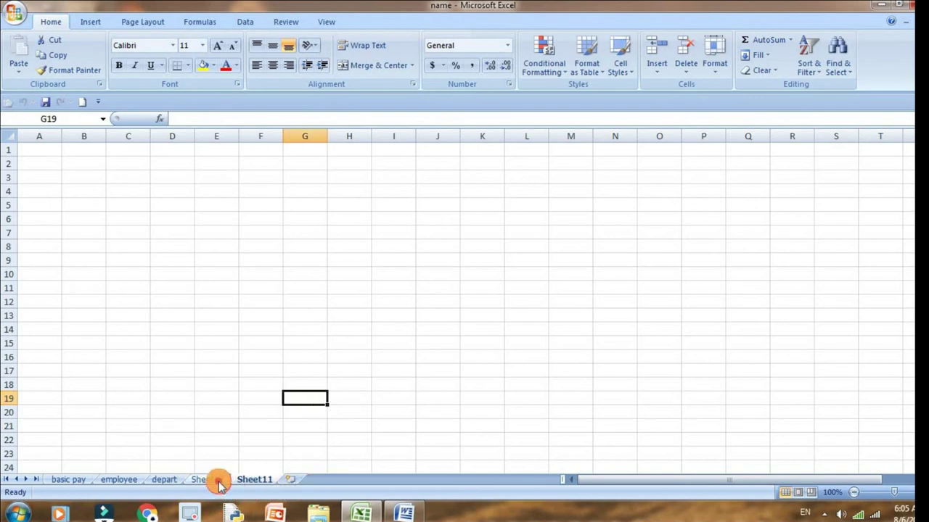
{"action": "left_click", "coordinate": [218, 482], "text": "ctrl"}
{"action": "left_click_drag", "start_coordinate": [255, 479], "coordinate": [218, 480]}
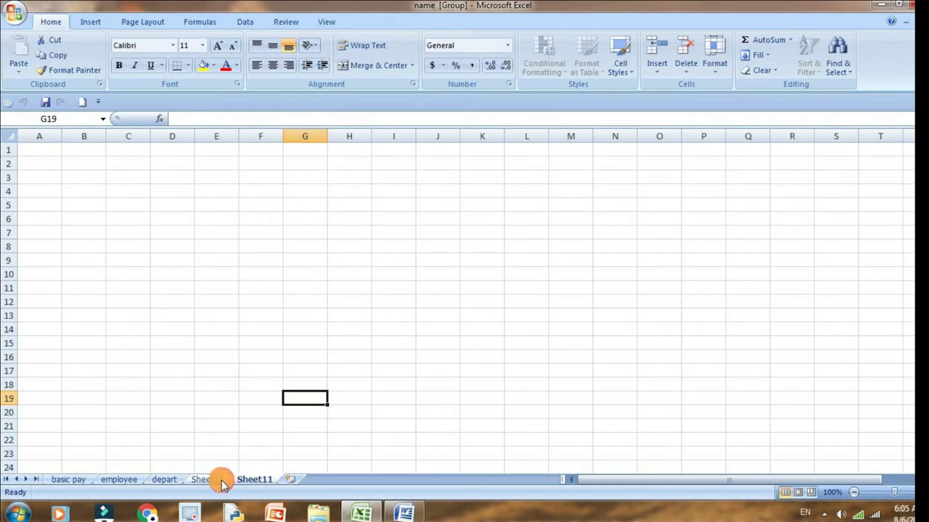
{"action": "right_click", "coordinate": [218, 480]}
{"action": "left_click", "coordinate": [261, 331]}
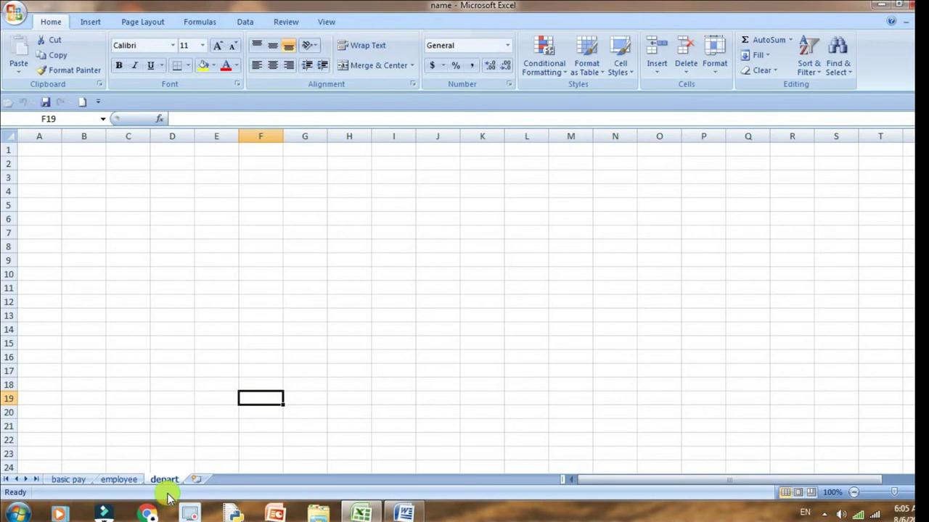
- Delete the depart and employee sheets
{"action": "left_click", "coordinate": [177, 480]}
{"action": "right_click", "coordinate": [163, 484]}
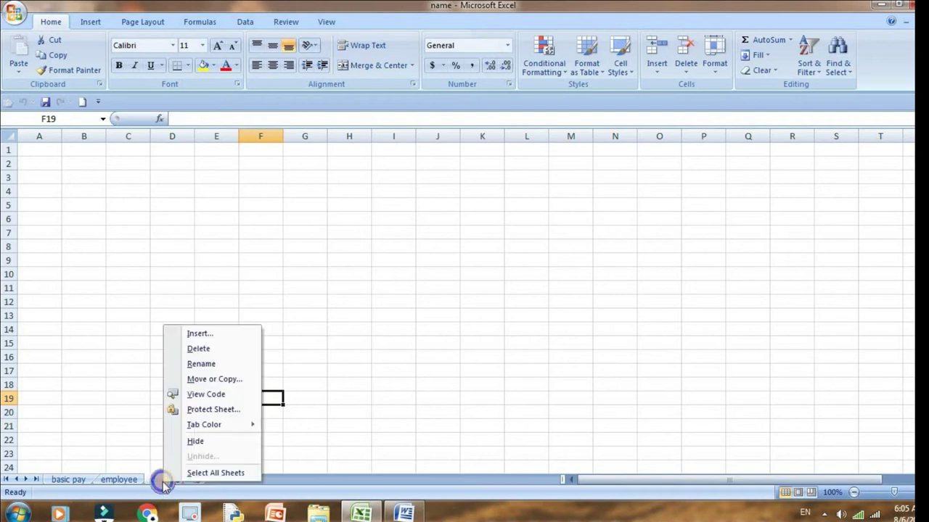
{"action": "left_click", "coordinate": [203, 348]}
{"action": "right_click", "coordinate": [116, 479]}
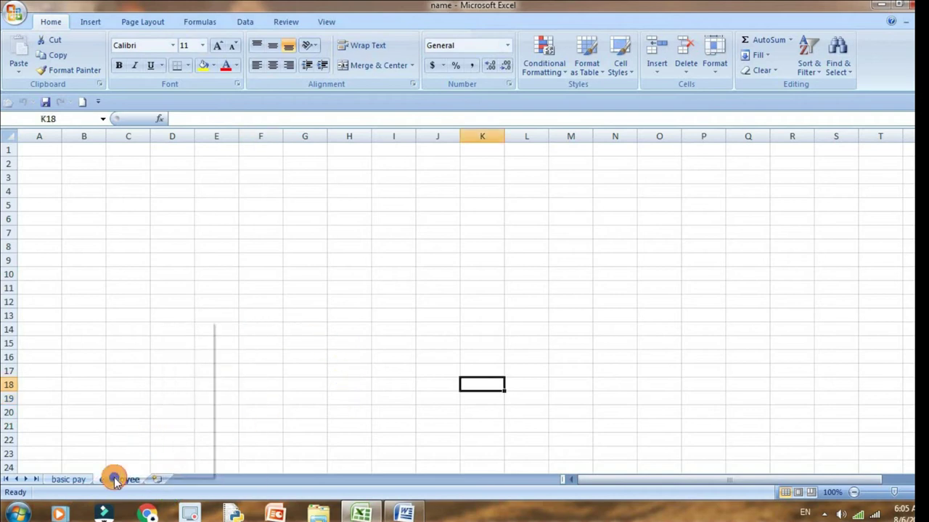
{"action": "left_click", "coordinate": [150, 344]}
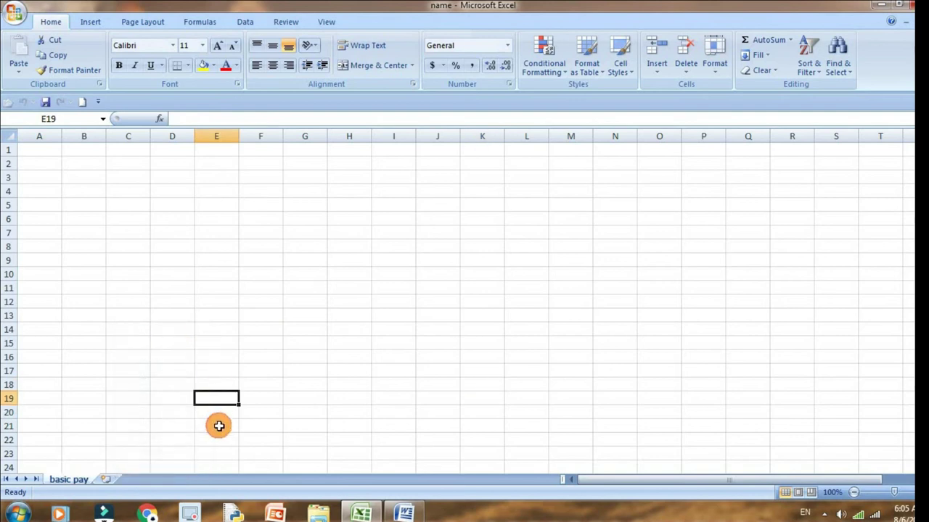
- Try deleting basic pay, the last sheet, raising the one-visible-worksheet warning
{"action": "left_click", "coordinate": [64, 482]}
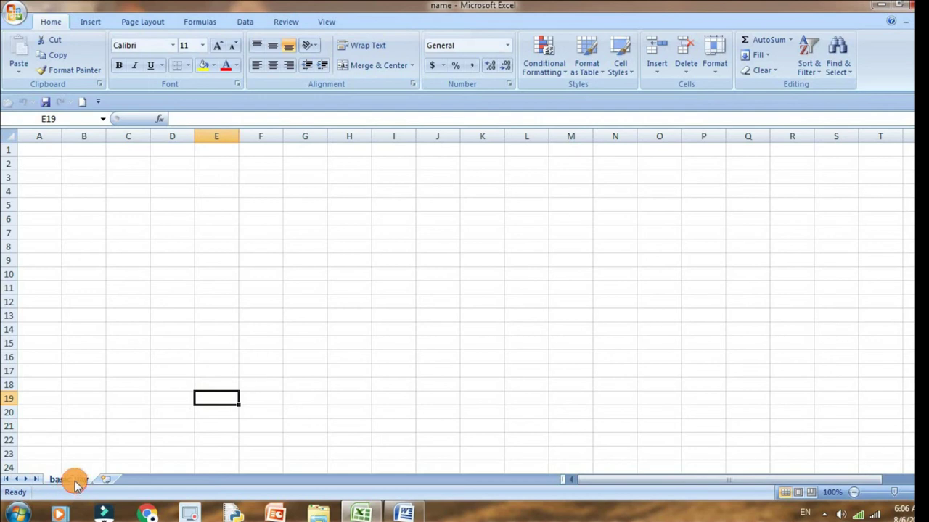
{"action": "right_click", "coordinate": [75, 483]}
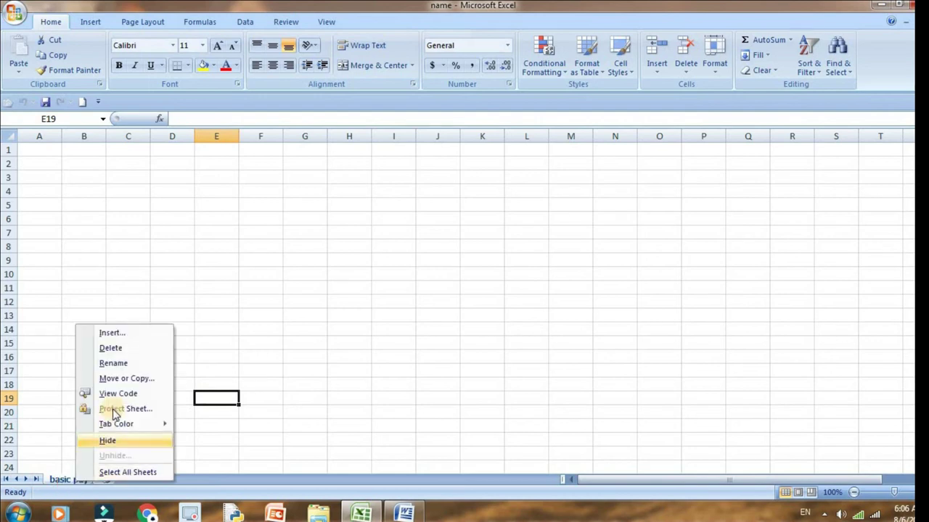
{"action": "left_click", "coordinate": [119, 351]}
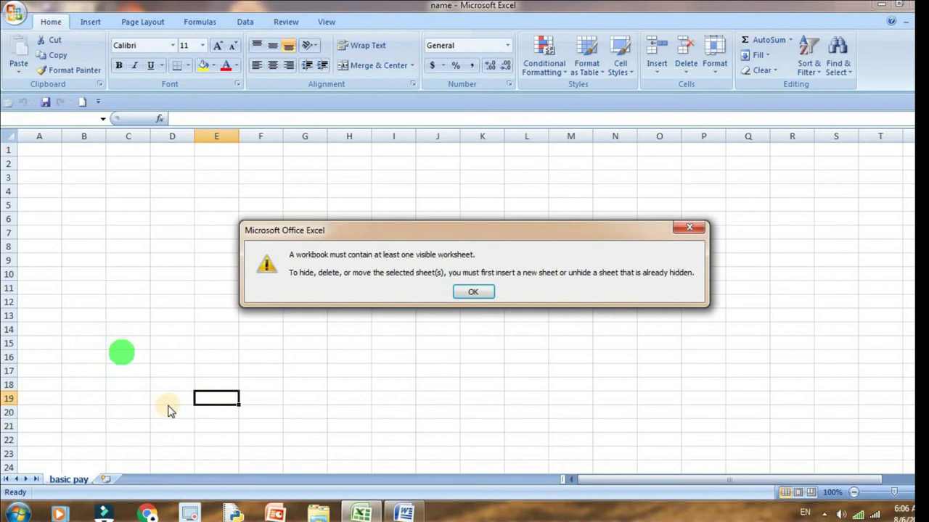
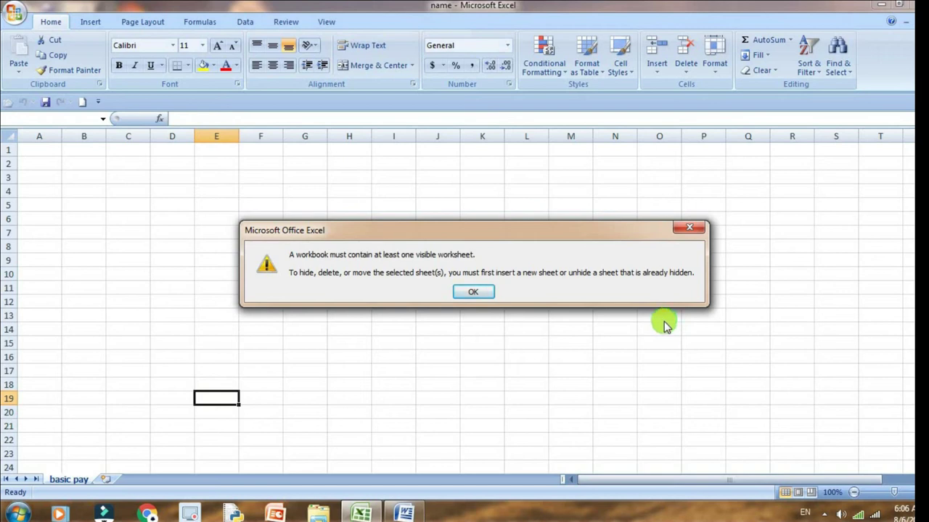
- Dismiss the visible-worksheet warning and add a new blank Sheet21 after basic pay
{"action": "left_click", "coordinate": [483, 294]}
{"action": "left_click", "coordinate": [483, 291]}
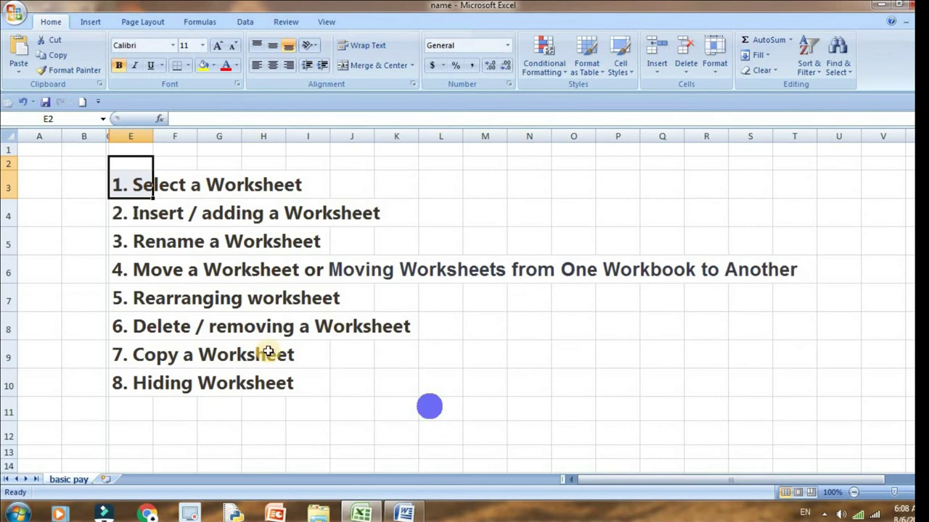
{"action": "left_click", "coordinate": [308, 345]}
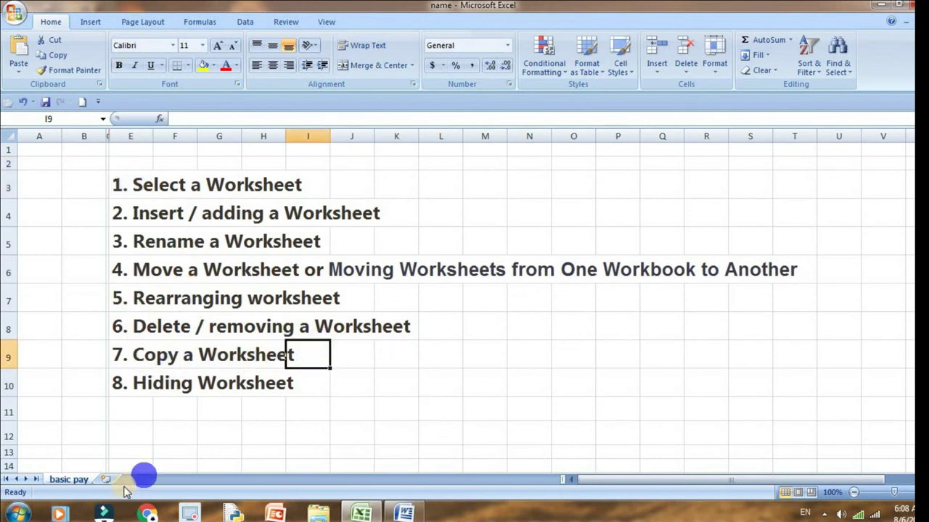
{"action": "left_click", "coordinate": [85, 482]}
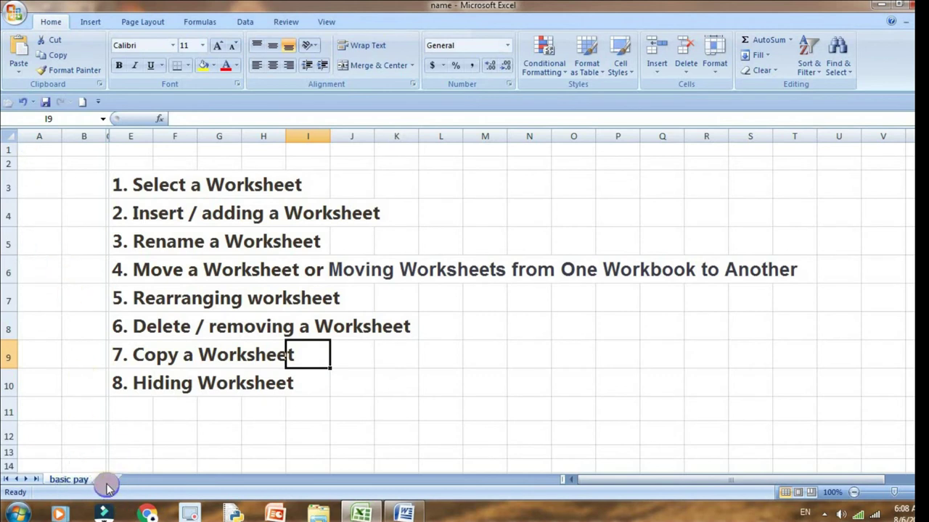
{"action": "left_click", "coordinate": [106, 481]}
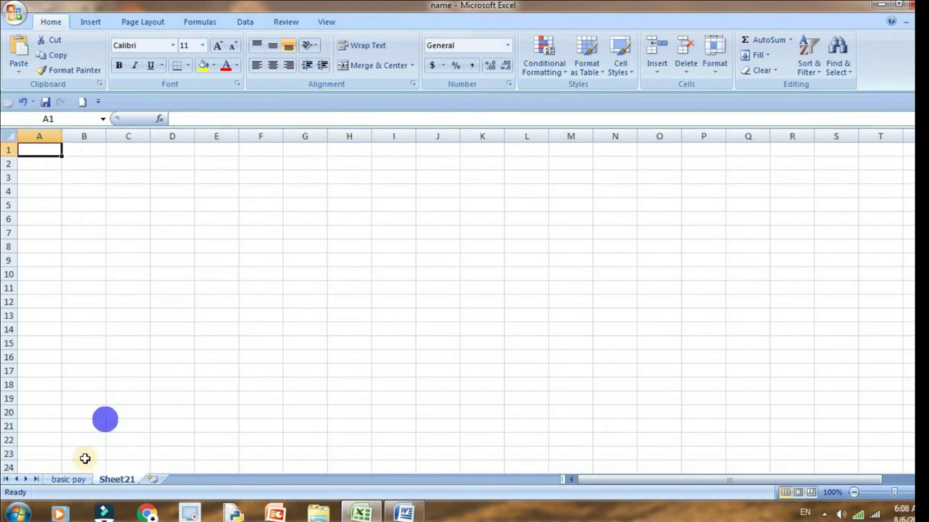
- Copy the entire basic pay sheet and paste it into the blank Sheet21
{"action": "left_click", "coordinate": [72, 479]}
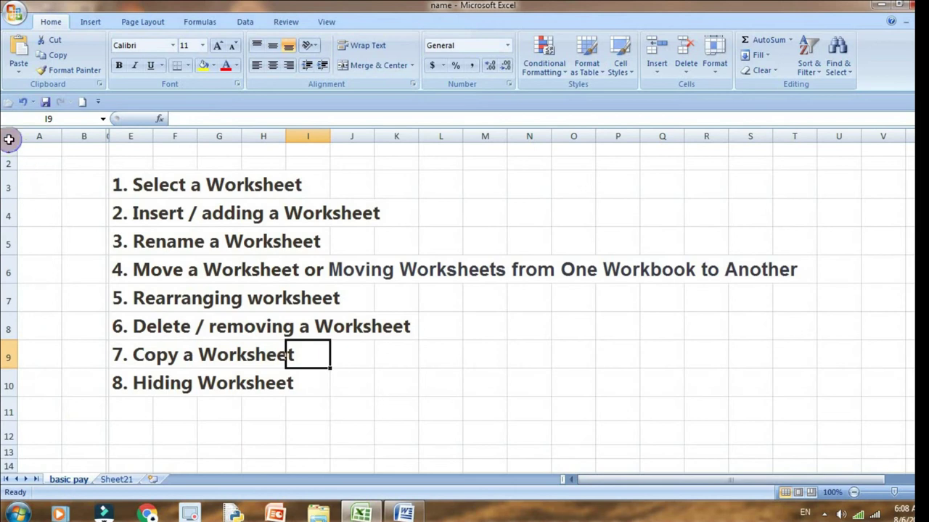
{"action": "left_click", "coordinate": [9, 139]}
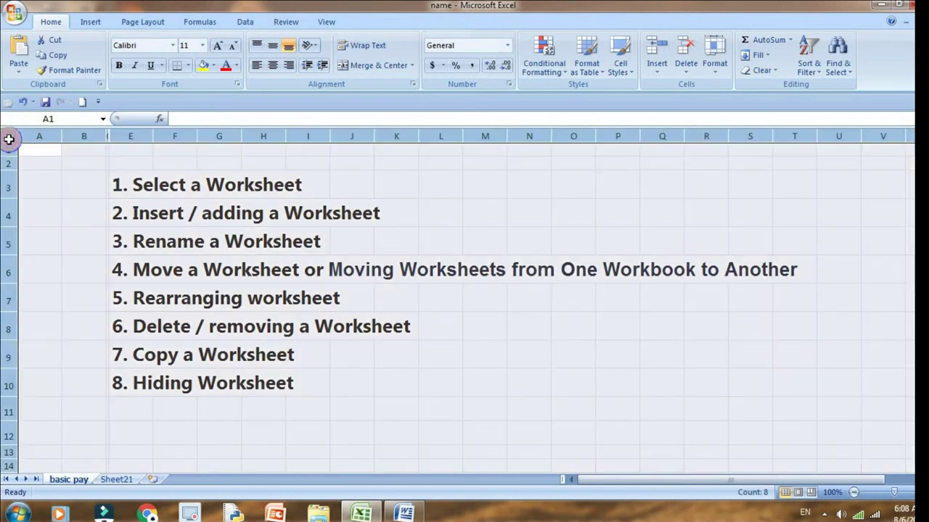
{"action": "key", "text": "ctrl+c"}
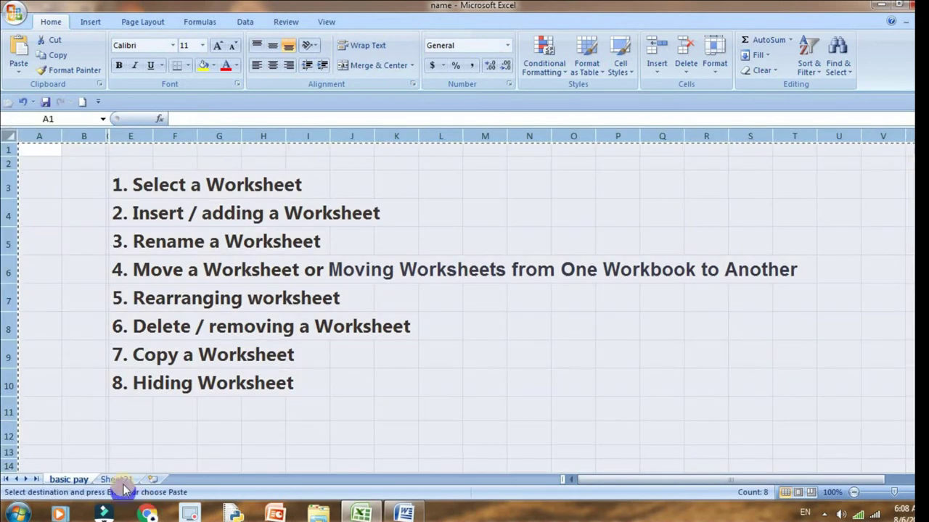
{"action": "left_click", "coordinate": [119, 480]}
{"action": "left_click", "coordinate": [9, 135]}
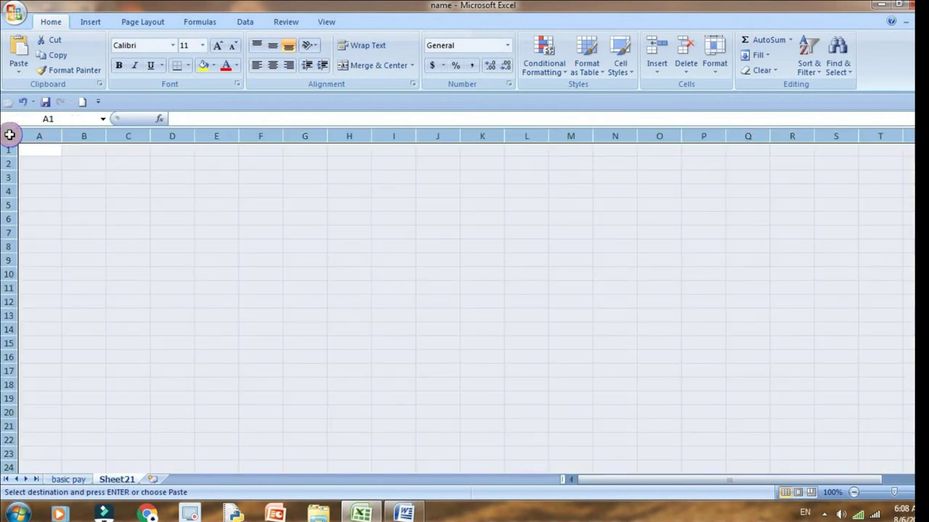
{"action": "key", "text": "ctrl+v"}
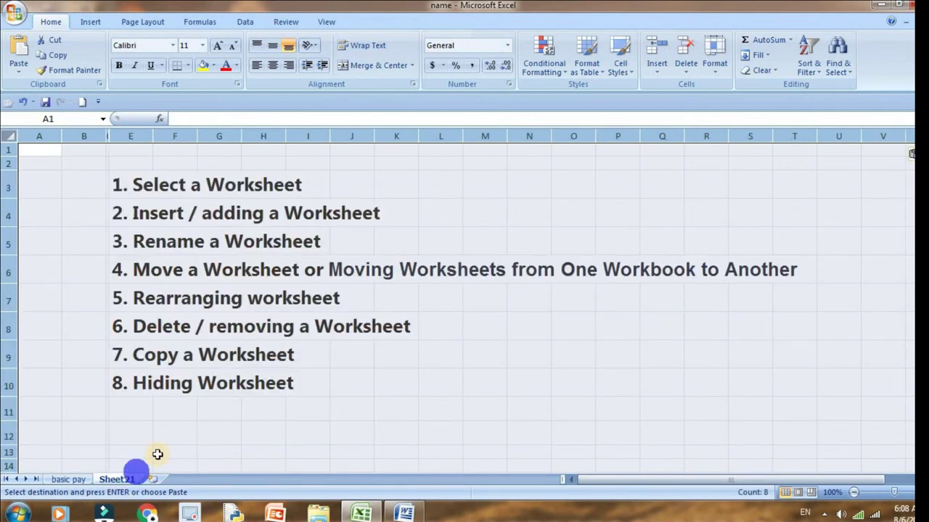
{"action": "left_click", "coordinate": [243, 415]}
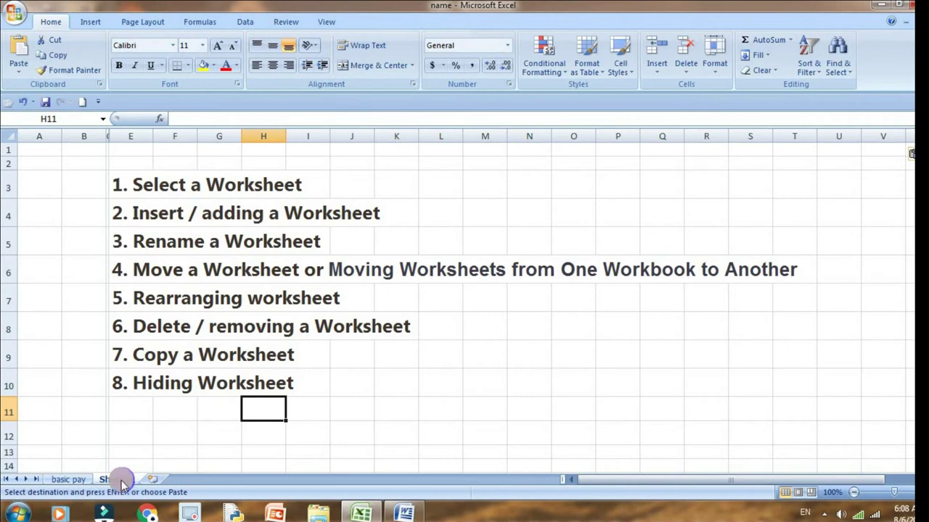
- Ctrl-drag the Sheet21 tab to create a copy, Sheet21 (2), placed after it
{"action": "mouse_move", "coordinate": [122, 481]}
{"action": "left_mouse_down"}
{"action": "mouse_move", "coordinate": [183, 455]}
{"action": "mouse_move", "coordinate": [174, 473]}
{"action": "left_mouse_up"}
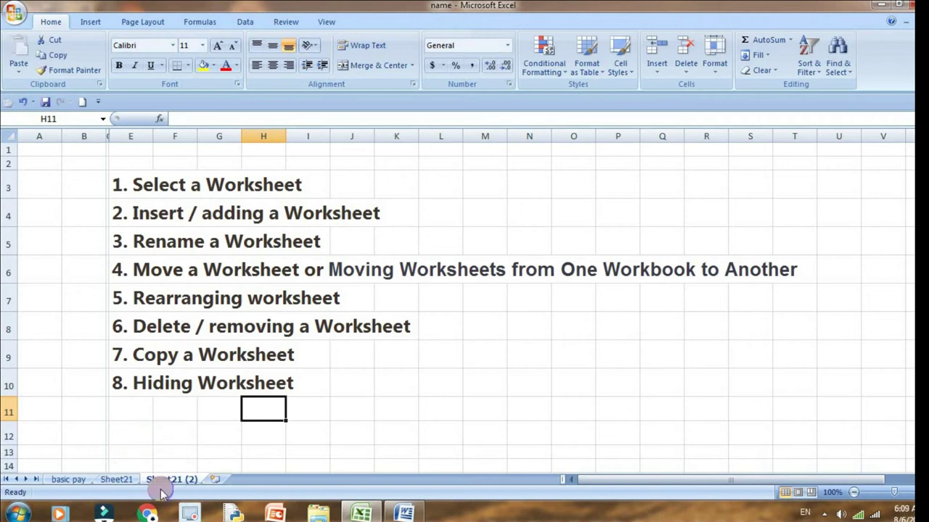
{"action": "left_click", "coordinate": [411, 348]}
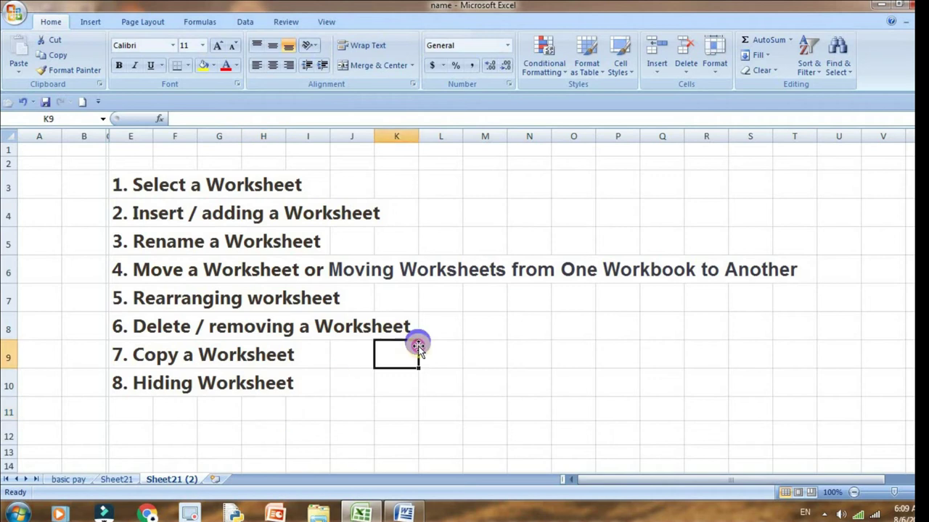
{"action": "left_click", "coordinate": [120, 479]}
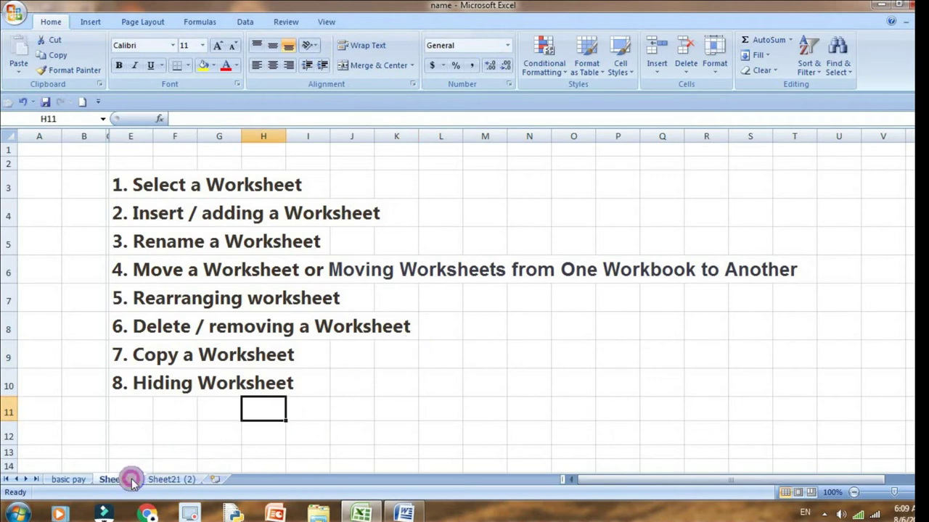
{"action": "left_click", "coordinate": [172, 479]}
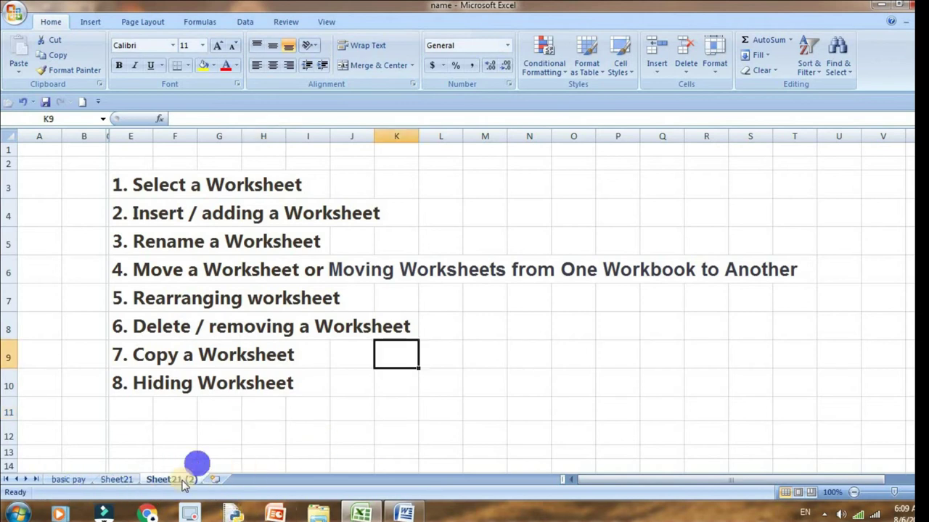
- Rename Sheet21 (2) to 'working file'
{"action": "right_click", "coordinate": [181, 479]}
{"action": "left_click", "coordinate": [220, 365]}
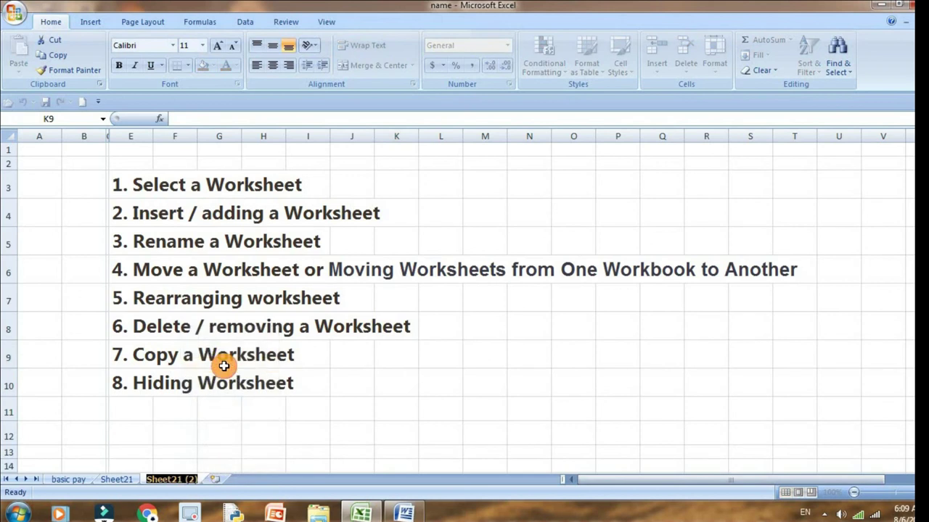
{"action": "type", "text": "e"}
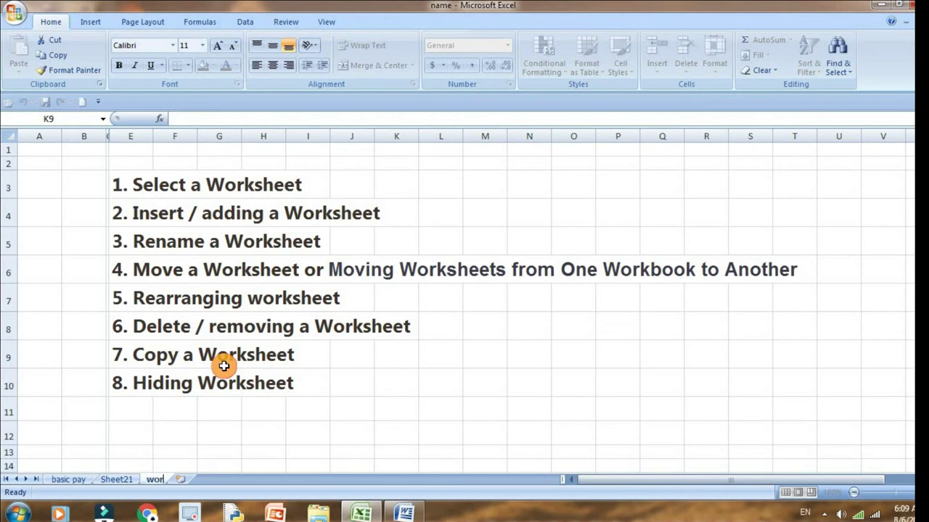
{"action": "type", "text": "e"}
{"action": "key", "text": "Return"}
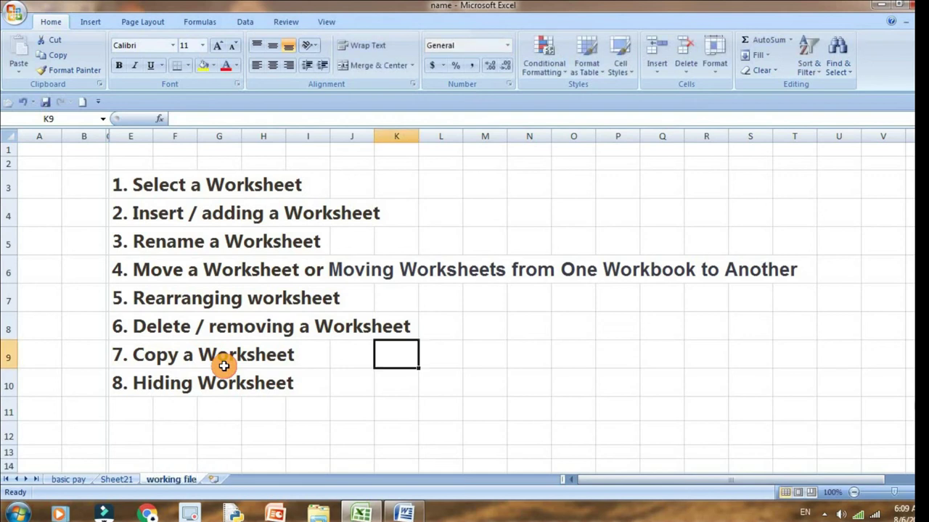
{"action": "left_click", "coordinate": [321, 430]}
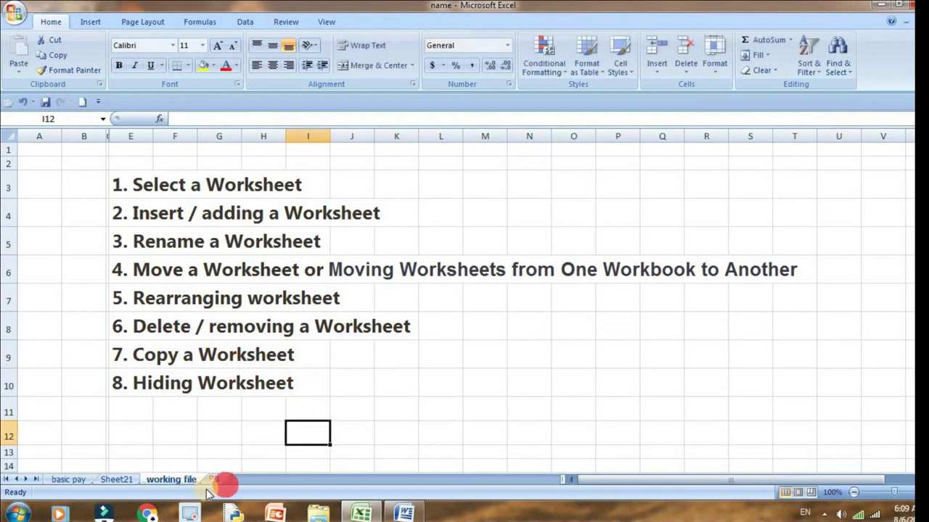
{"action": "left_click", "coordinate": [126, 482]}
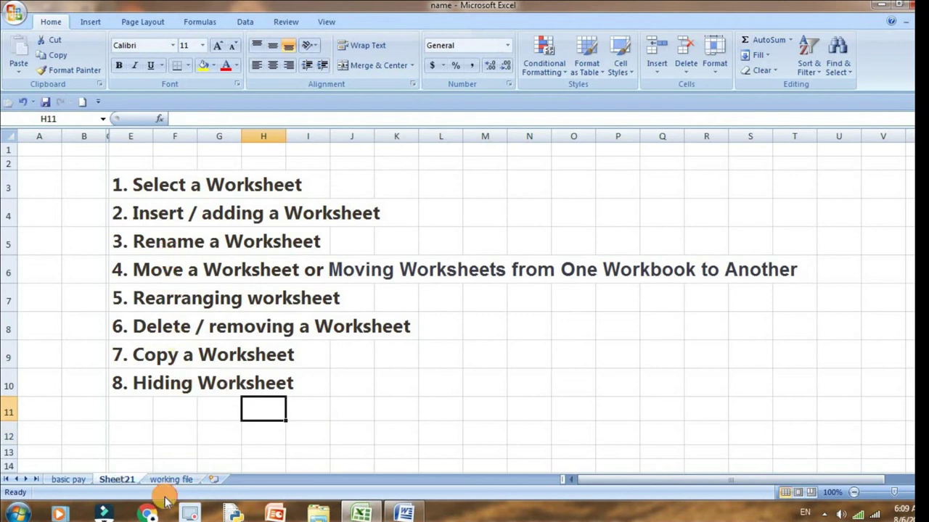
- Fill the topic list block C3:I11 on Sheet21 with yellow
{"action": "left_click_drag", "start_coordinate": [107, 195], "coordinate": [288, 401]}
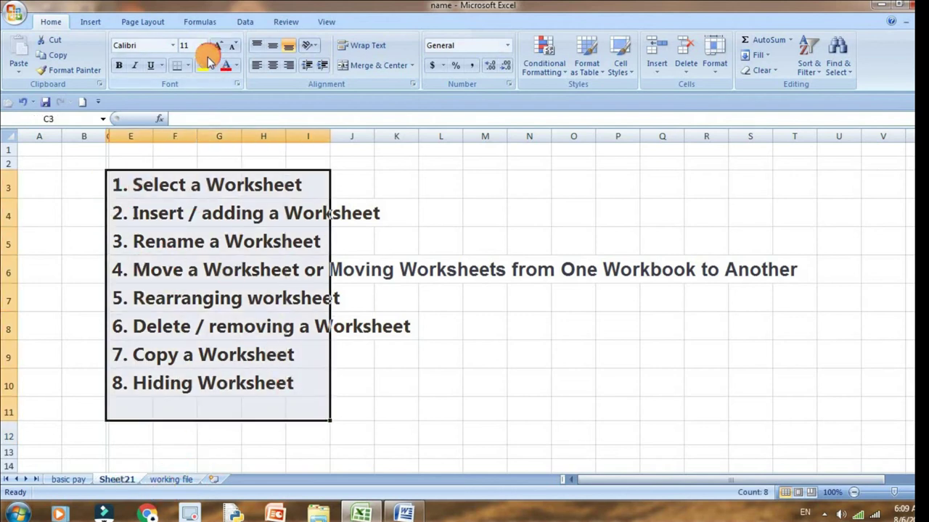
{"action": "left_click", "coordinate": [205, 65]}
{"action": "left_click", "coordinate": [436, 325]}
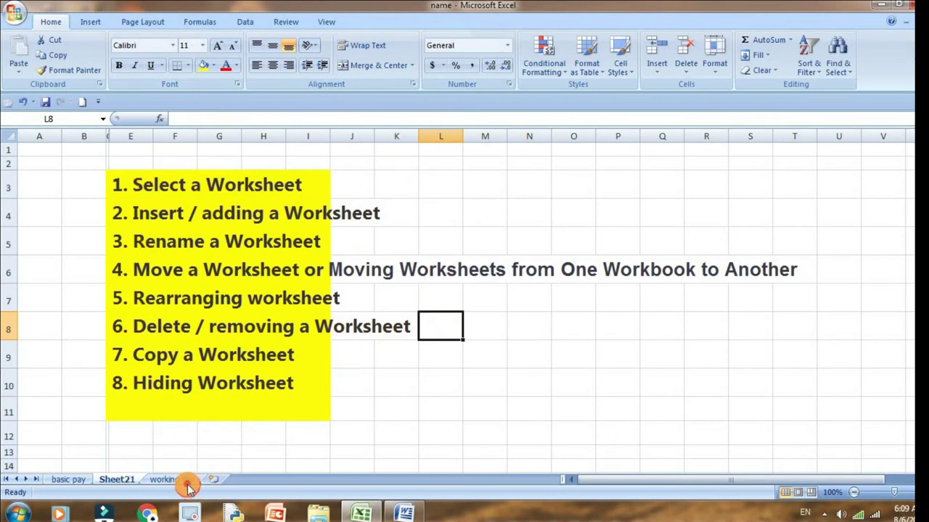
- Ctrl-drag the Sheet21 tab twice to create Sheet21 (2) and Sheet21 (3)
{"action": "left_click", "coordinate": [185, 482]}
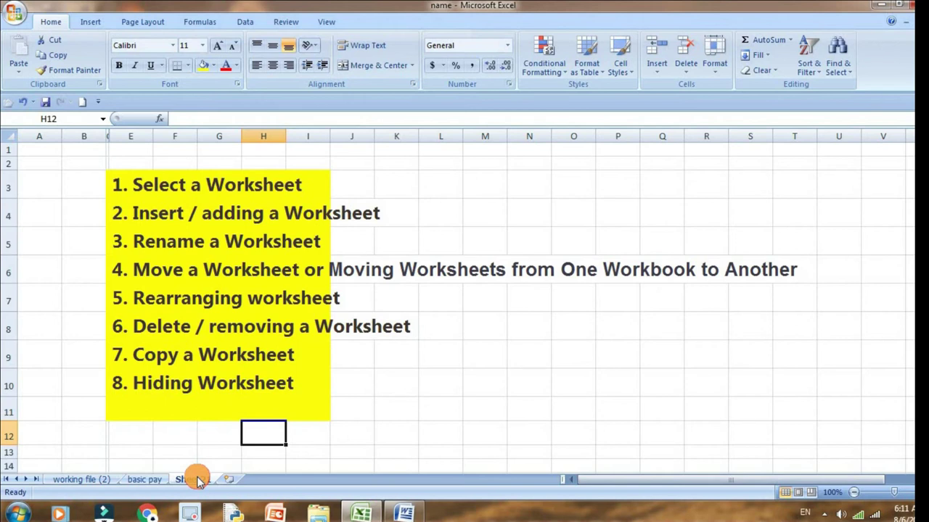
{"action": "left_click_drag", "start_coordinate": [200, 484], "coordinate": [275, 472]}
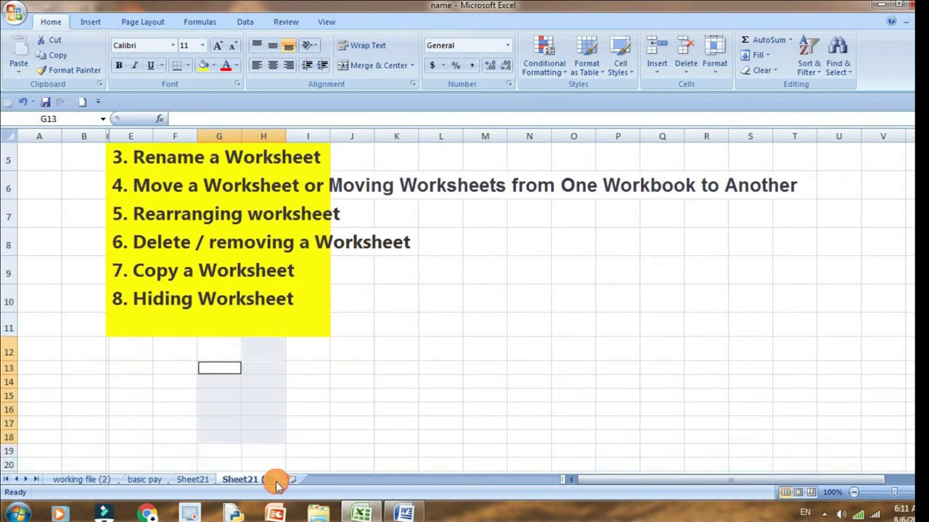
{"action": "left_click_drag", "start_coordinate": [275, 472], "coordinate": [247, 475]}
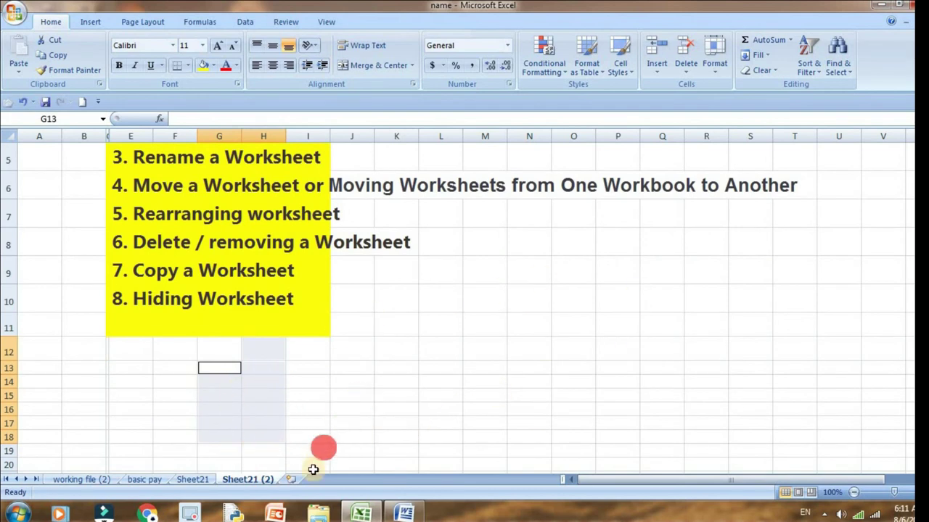
{"action": "left_click_drag", "start_coordinate": [263, 464], "coordinate": [309, 481]}
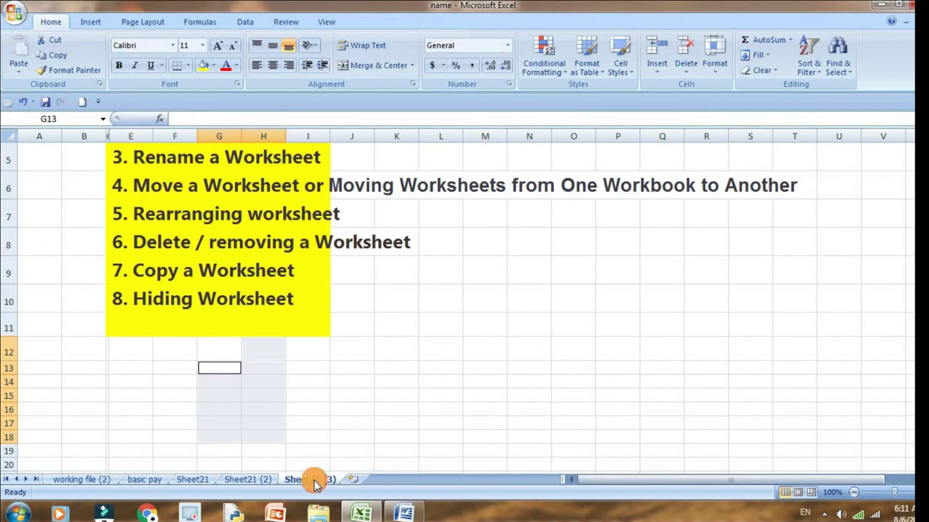
- Rename the first sheet tab through its sheet options menu
{"action": "left_click", "coordinate": [73, 480]}
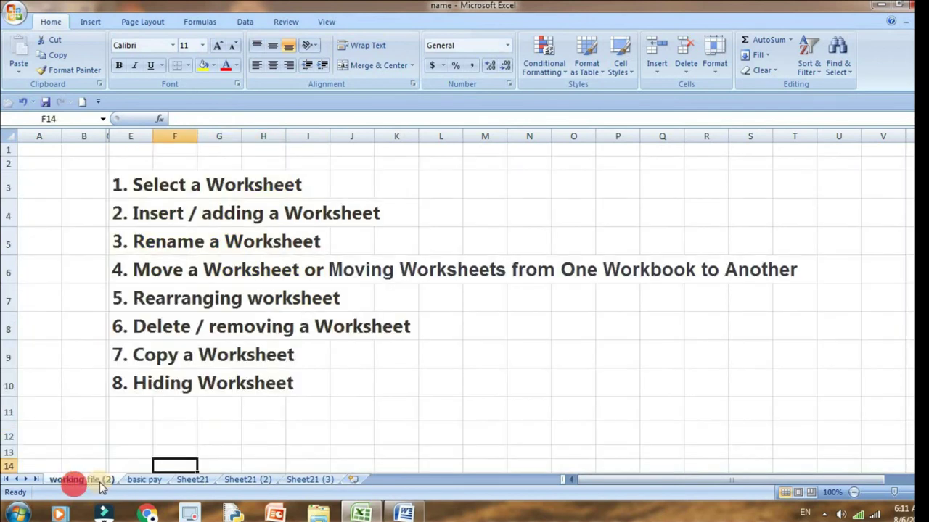
{"action": "right_click", "coordinate": [100, 483]}
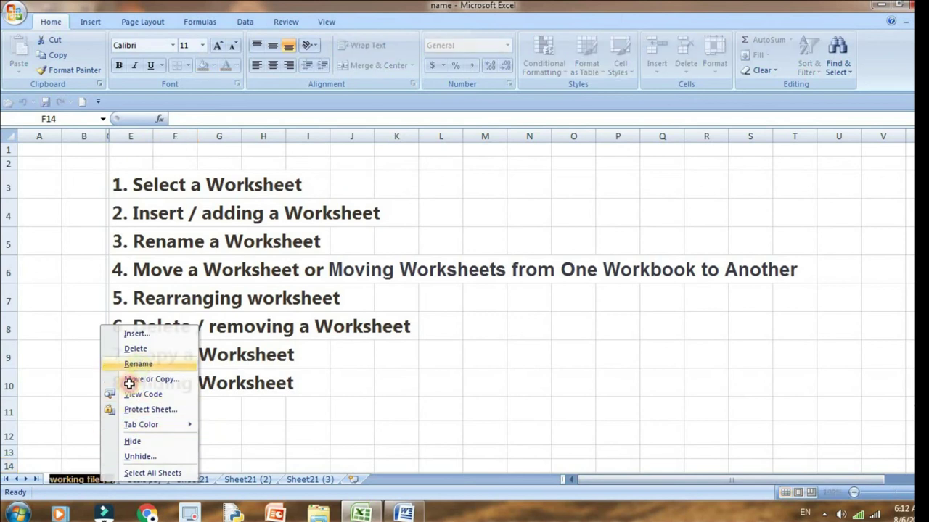
{"action": "left_click", "coordinate": [137, 364]}
{"action": "left_click", "coordinate": [101, 473]}
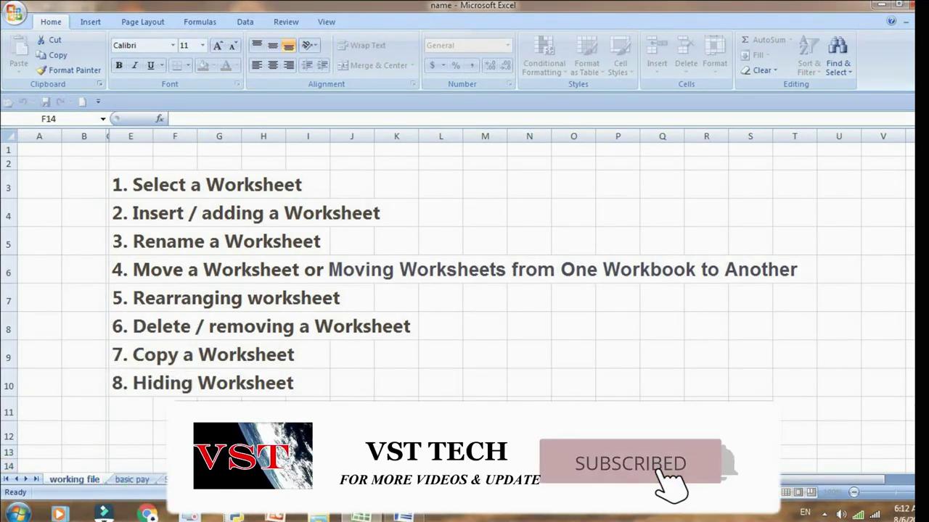
{"action": "left_click", "coordinate": [263, 436]}
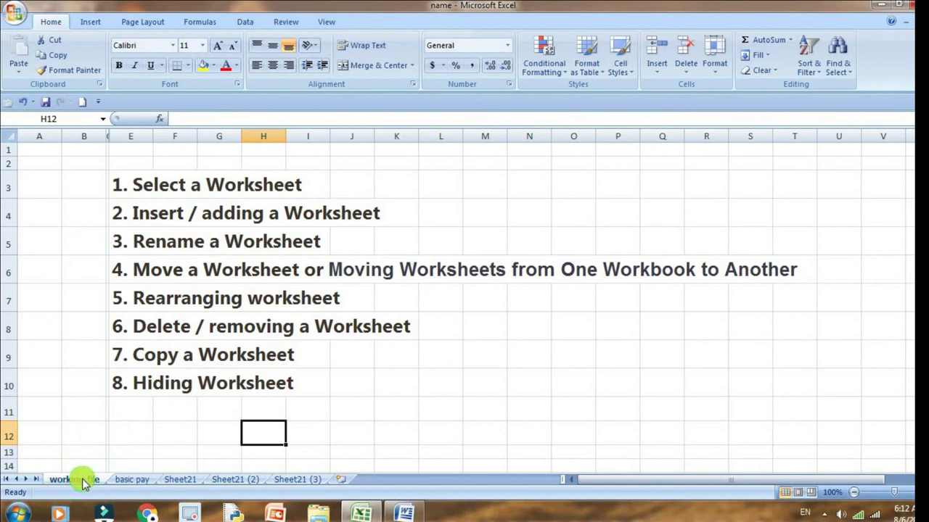
- Copy the working file sheet to the end as working file (2) and add blank Sheet27
{"action": "mouse_move", "coordinate": [84, 483]}
{"action": "left_mouse_down"}
{"action": "mouse_move", "coordinate": [180, 471]}
{"action": "mouse_move", "coordinate": [347, 476]}
{"action": "left_mouse_up"}
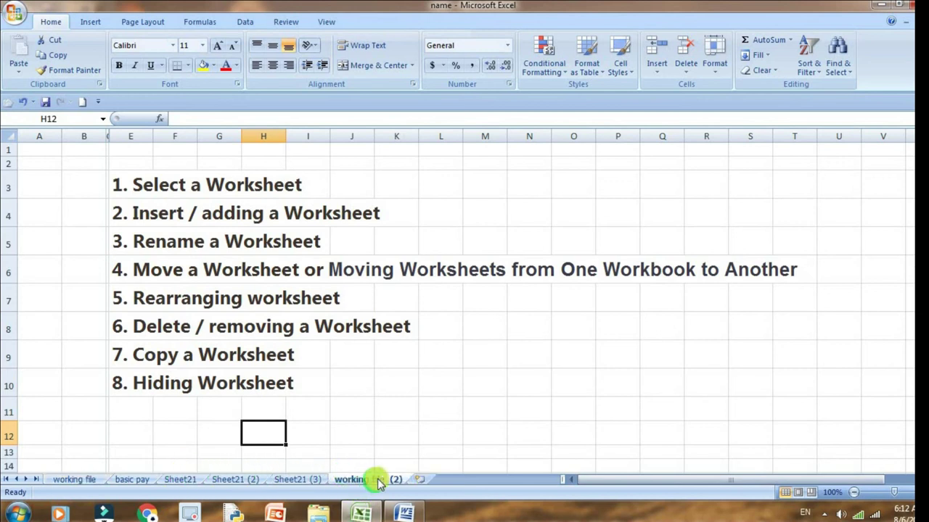
{"action": "left_click", "coordinate": [66, 479]}
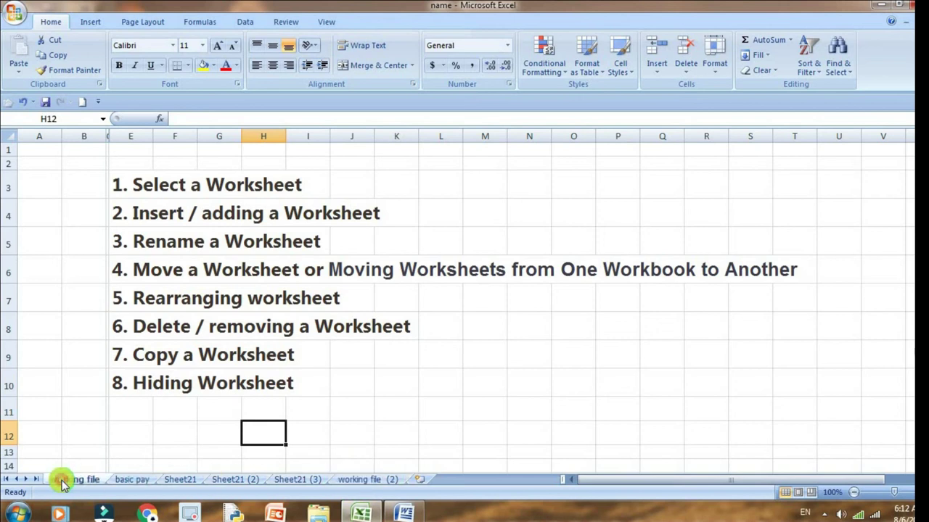
{"action": "left_click", "coordinate": [394, 480]}
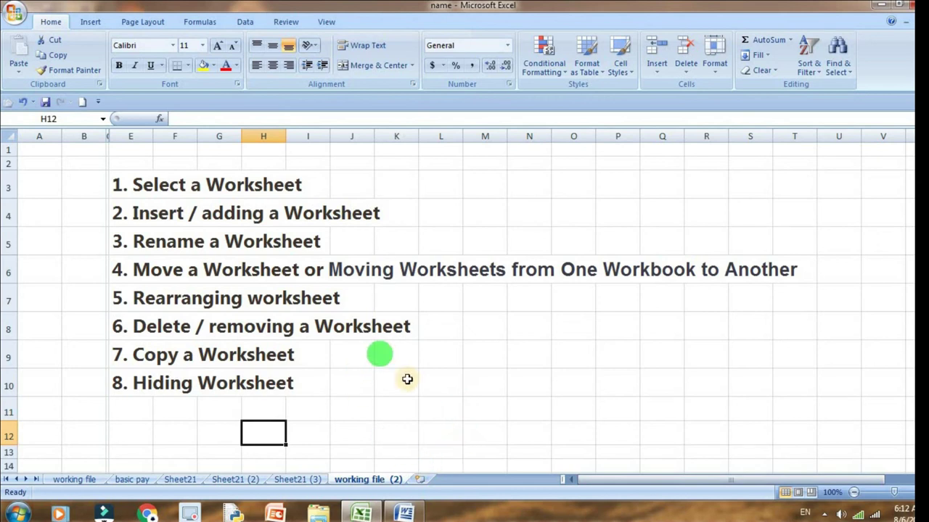
{"action": "left_click", "coordinate": [433, 390]}
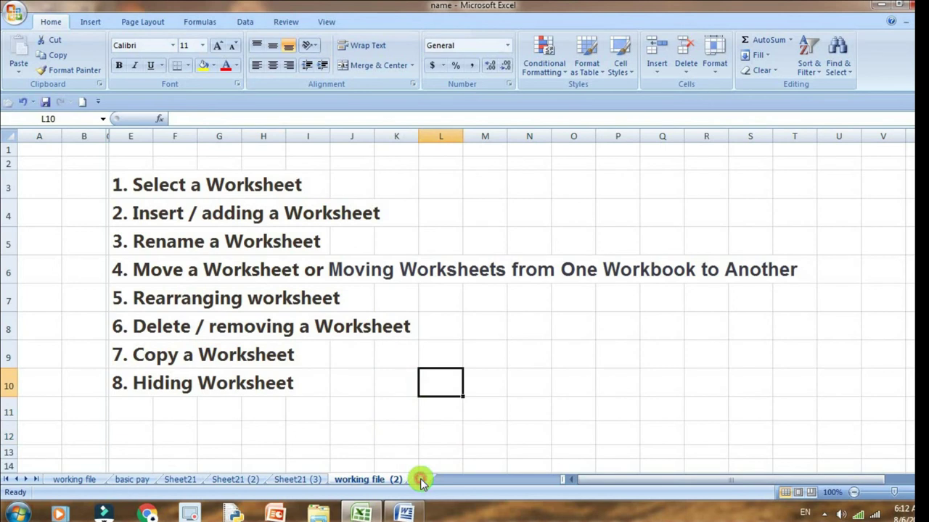
{"action": "left_click", "coordinate": [421, 481]}
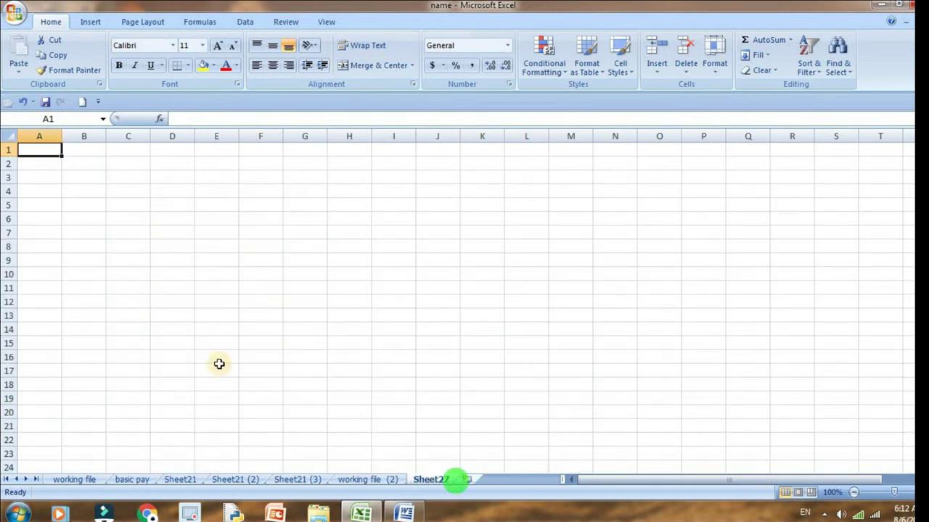
- Copy all of working file (2) and paste it into Sheet27
{"action": "left_click", "coordinate": [362, 479]}
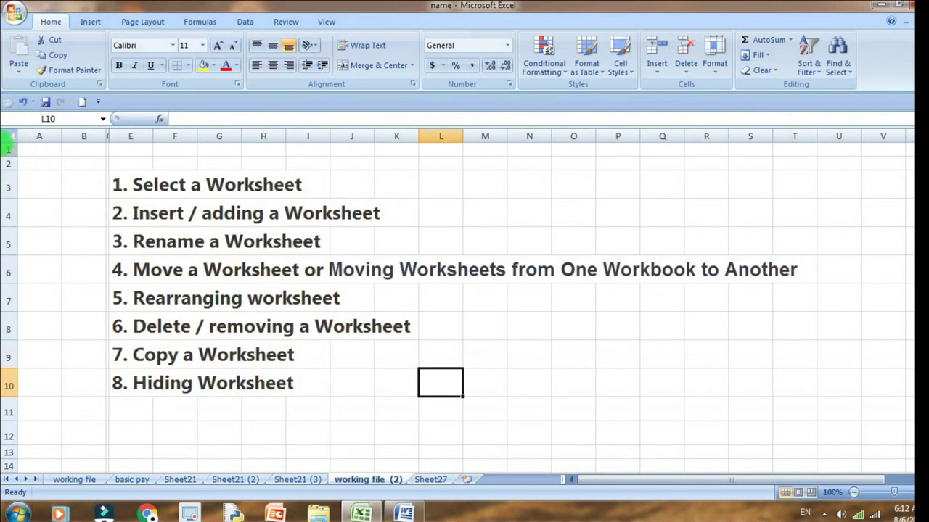
{"action": "left_click", "coordinate": [10, 136]}
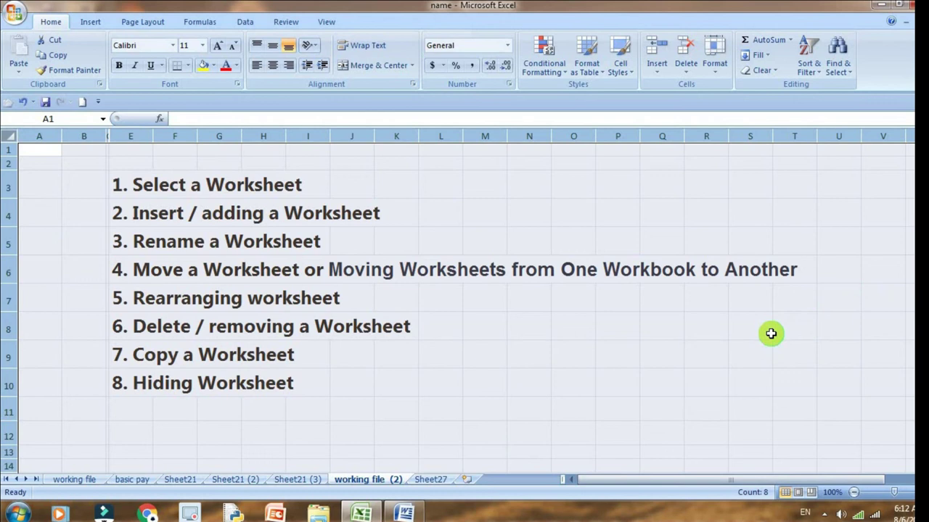
{"action": "key", "text": "ctrl+c"}
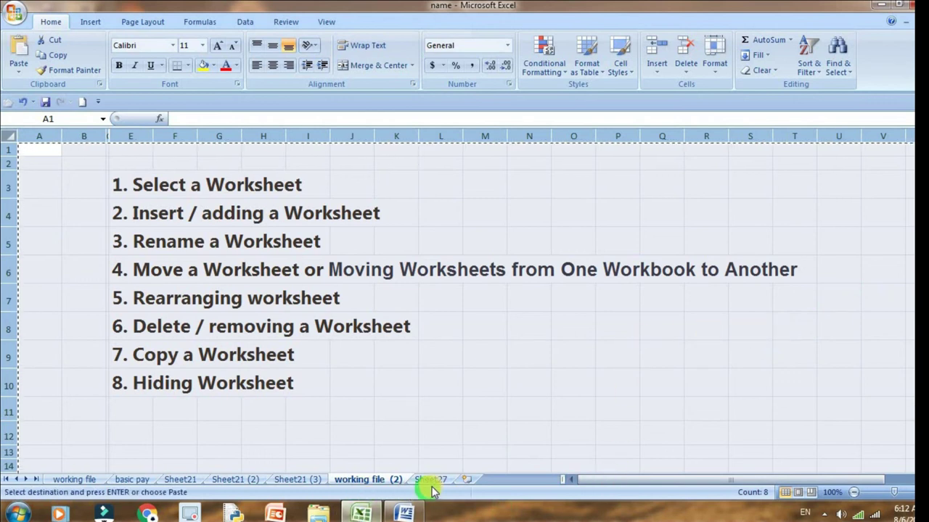
{"action": "left_click", "coordinate": [435, 482]}
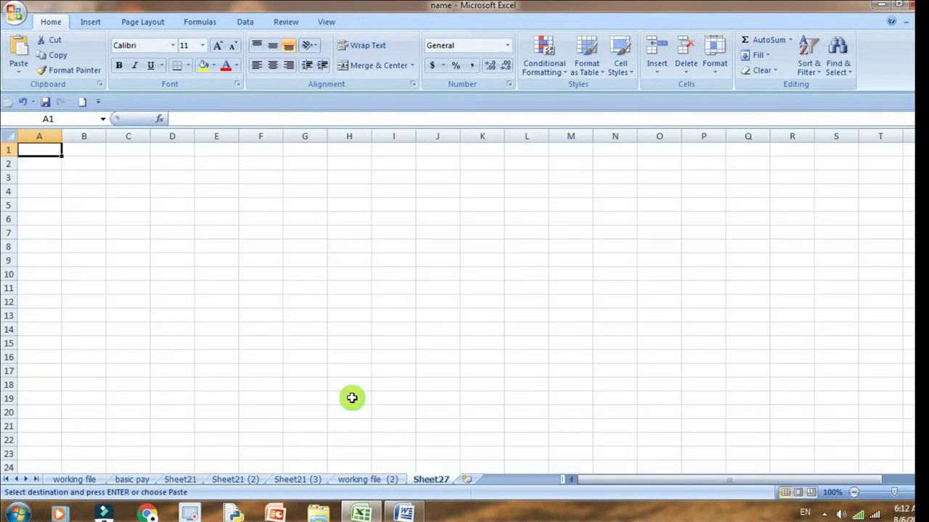
{"action": "left_click", "coordinate": [10, 138]}
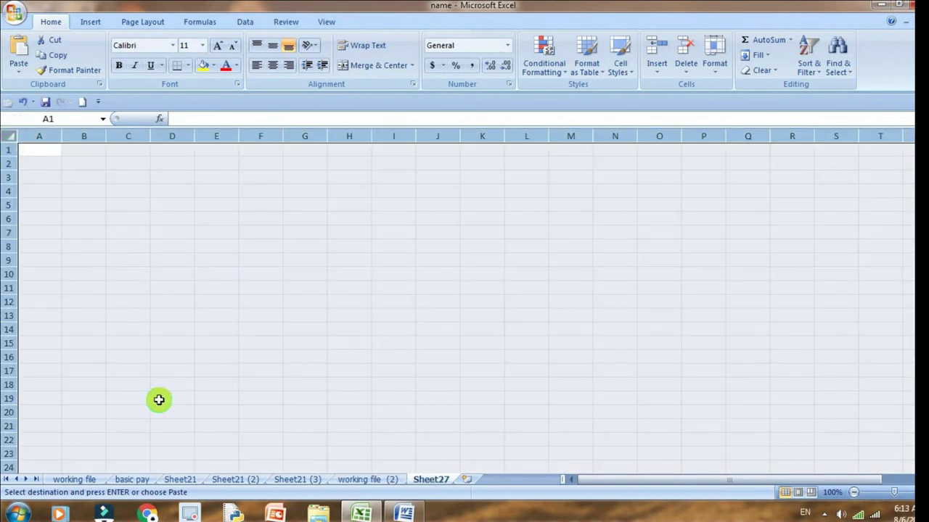
{"action": "key", "text": "ctrl+v"}
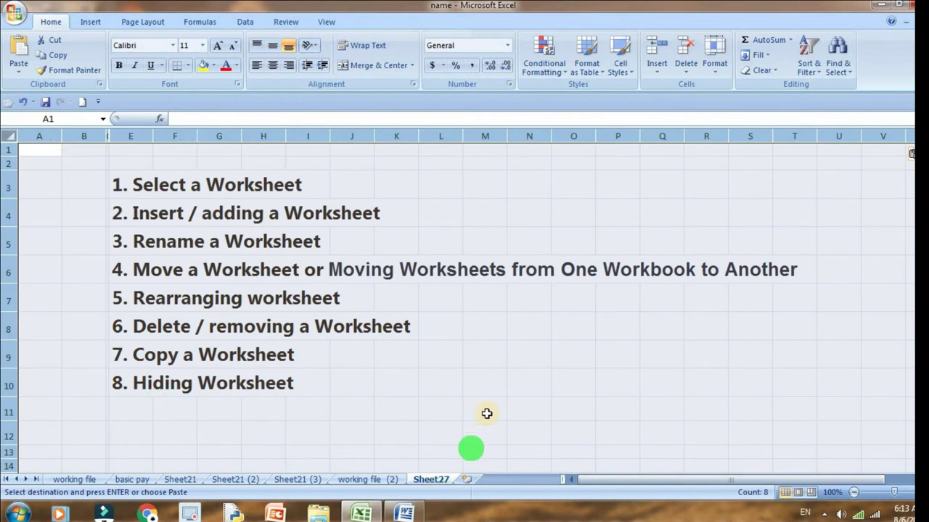
- Undo, redo, then undo the paste again, leaving Sheet27 blank
{"action": "key", "text": "ctrl+z"}
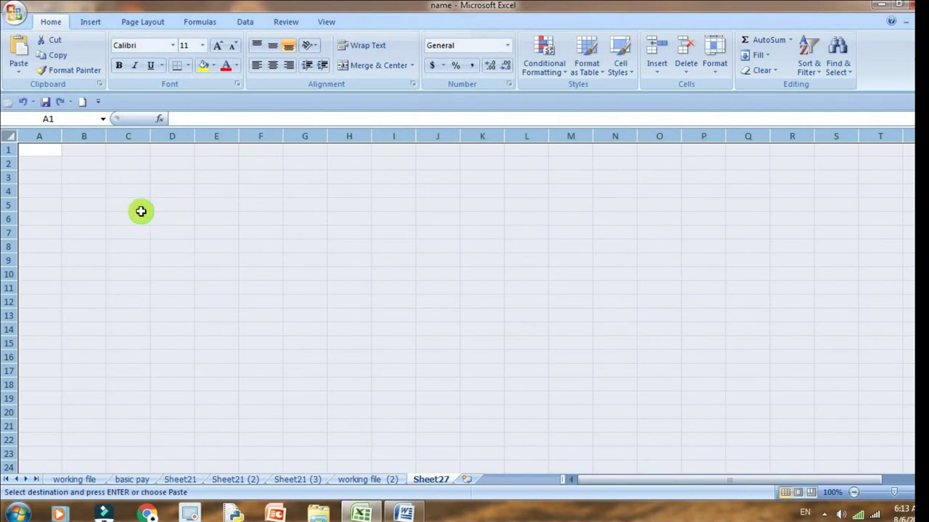
{"action": "left_click", "coordinate": [136, 208]}
{"action": "left_click", "coordinate": [40, 149]}
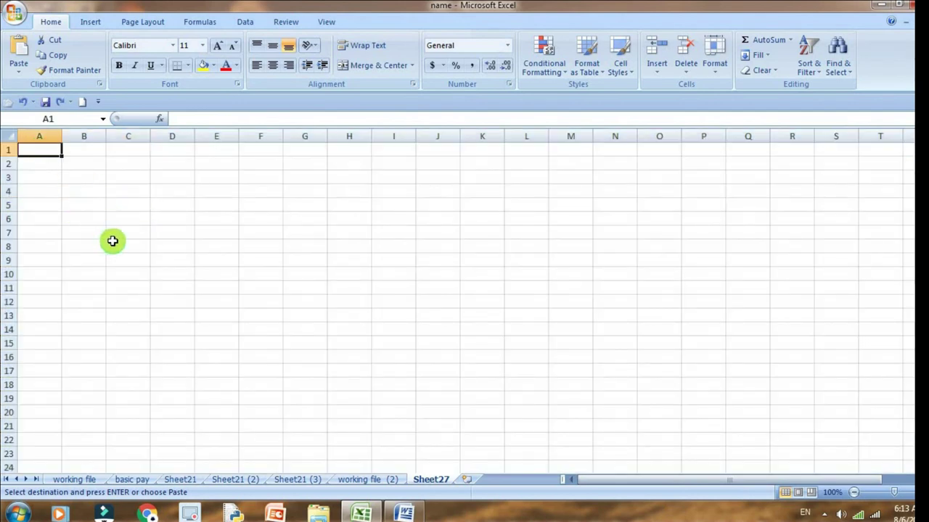
{"action": "key", "text": "ctrl+y"}
{"action": "left_click", "coordinate": [399, 355]}
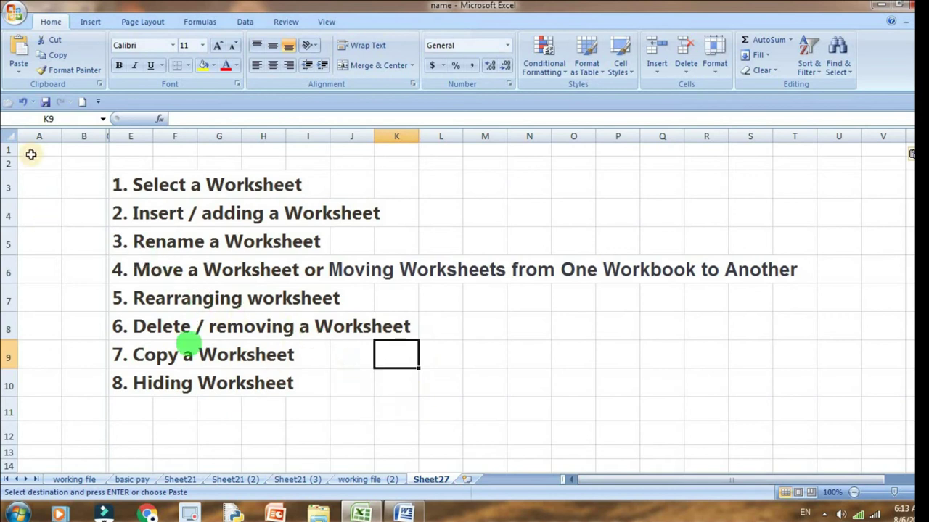
{"action": "left_click", "coordinate": [14, 137]}
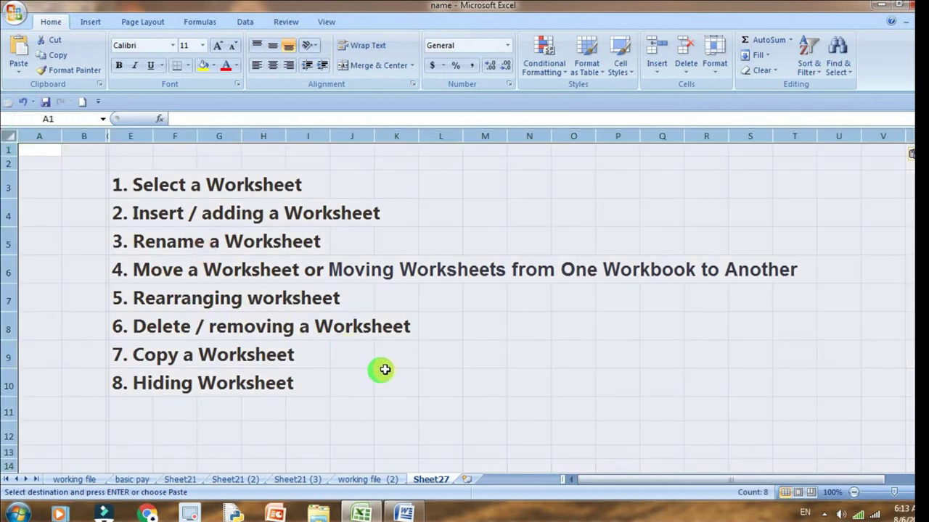
{"action": "key", "text": "ctrl+z"}
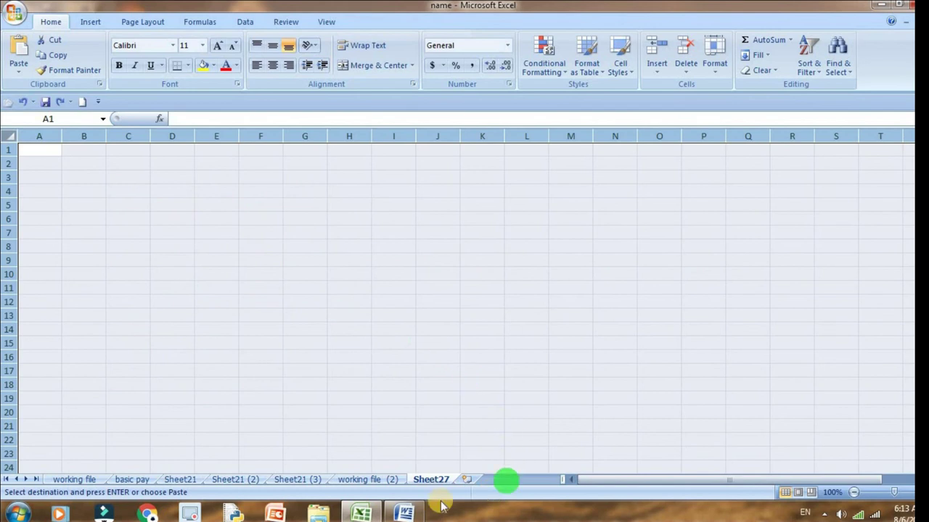
{"action": "left_click", "coordinate": [29, 150]}
{"action": "left_click", "coordinate": [25, 155]}
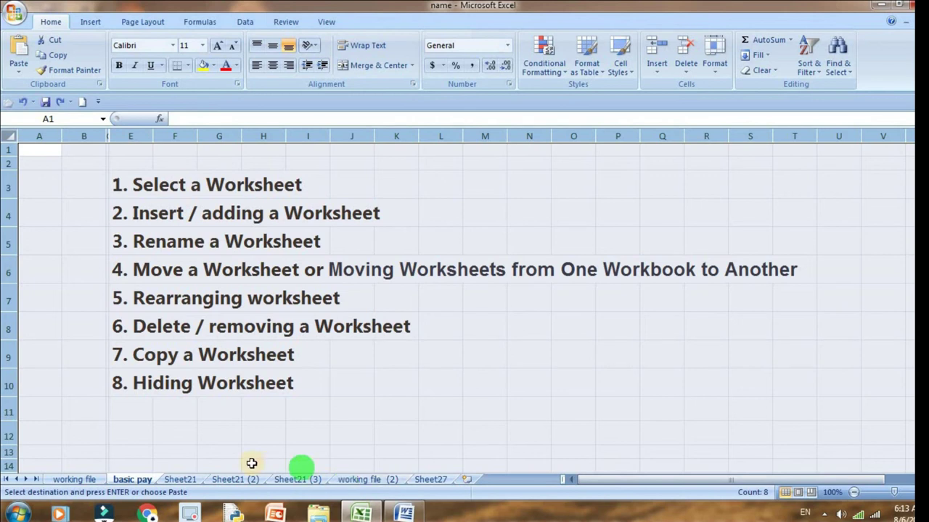
- Try dragging Sheet21 along the tabs, then return to the working file sheet
{"action": "left_click", "coordinate": [179, 481]}
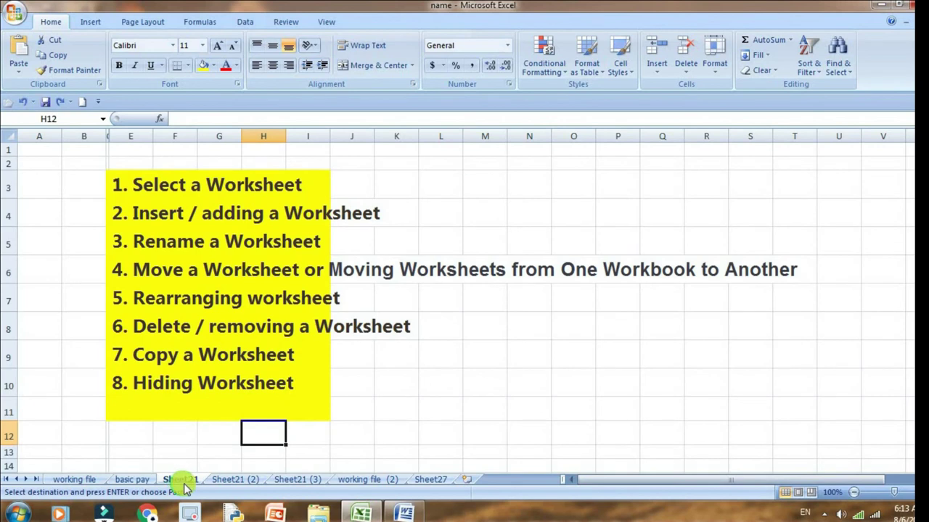
{"action": "left_click_drag", "start_coordinate": [187, 486], "coordinate": [227, 481]}
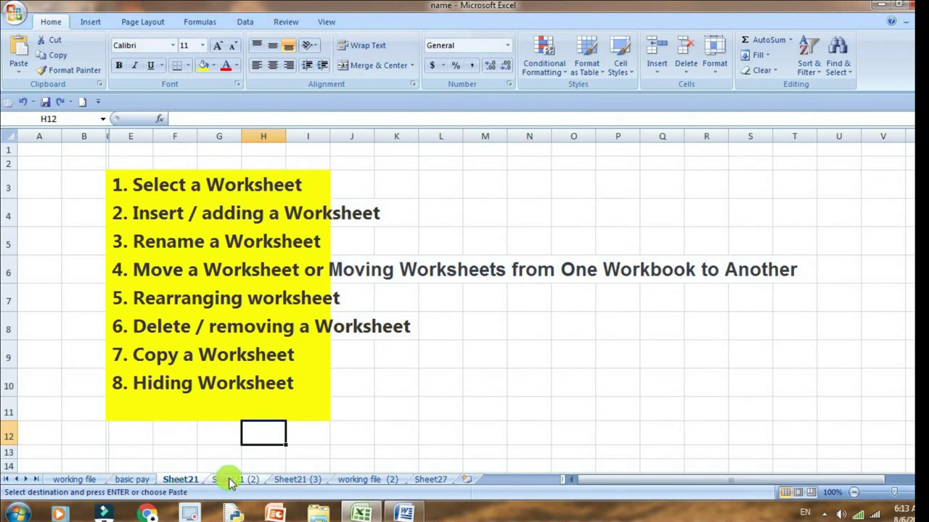
{"action": "left_click", "coordinate": [74, 480]}
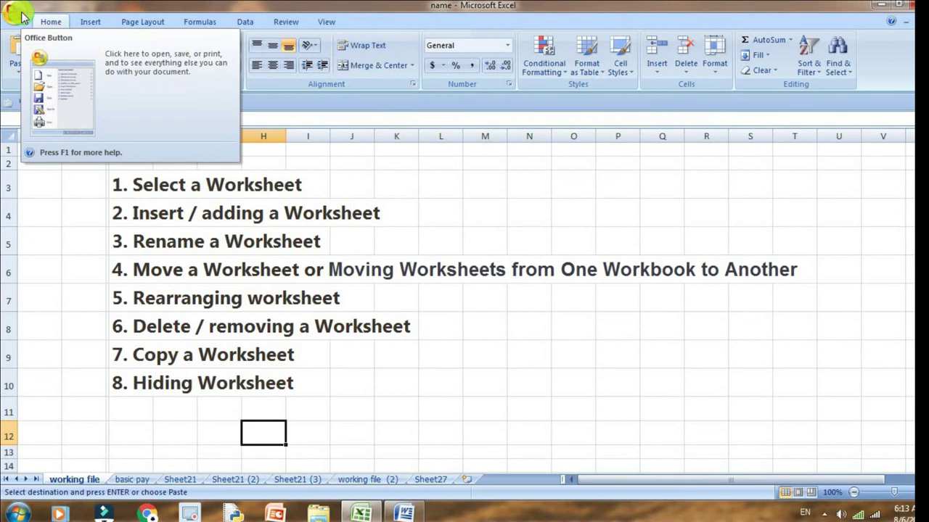
- Create a new blank workbook, Book2, and browse through its three sheets
{"action": "left_click", "coordinate": [22, 16]}
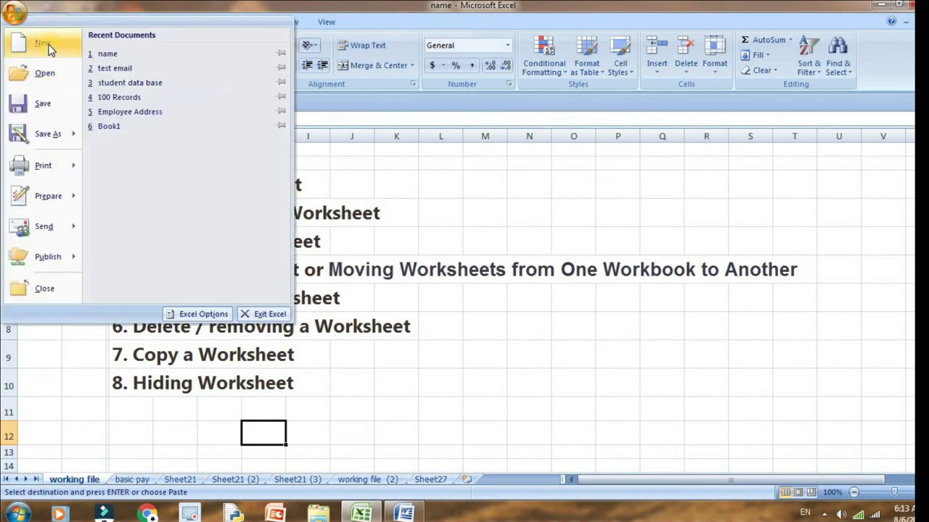
{"action": "left_click", "coordinate": [49, 48]}
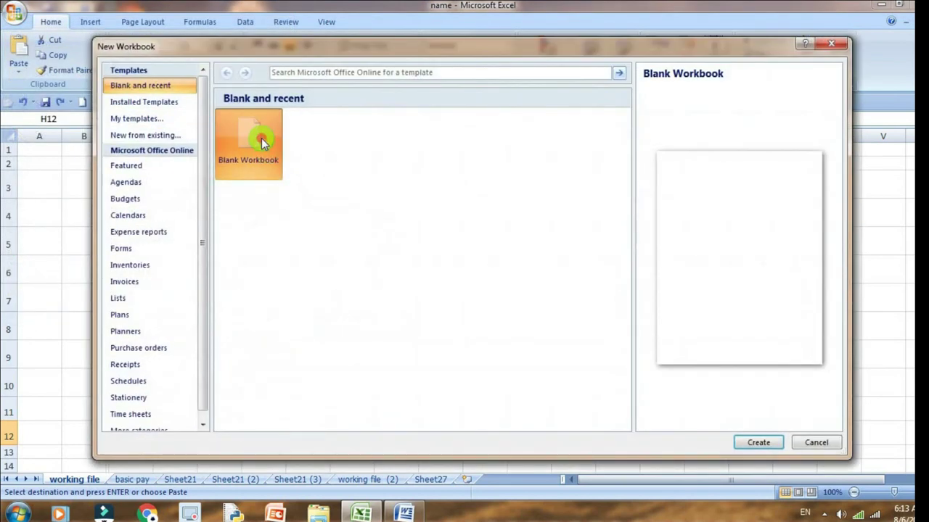
{"action": "double_click", "coordinate": [261, 140]}
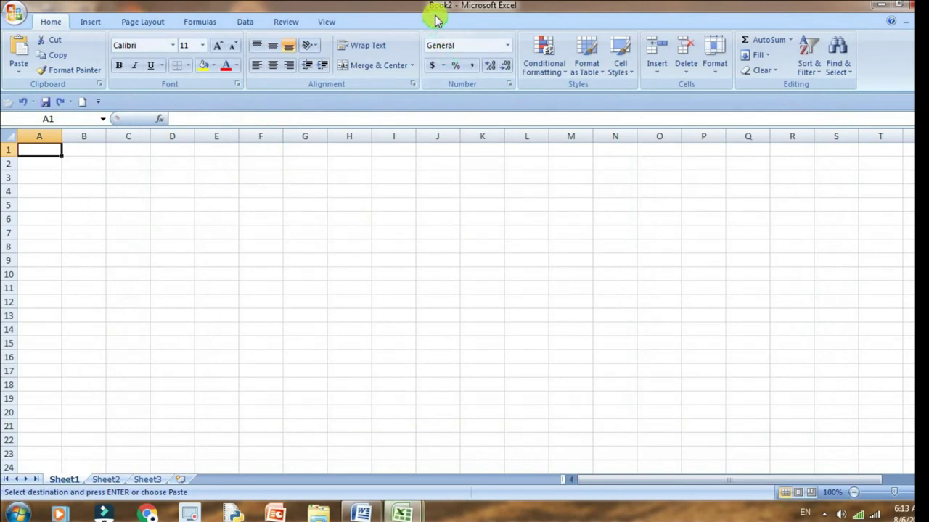
{"action": "left_click", "coordinate": [148, 479]}
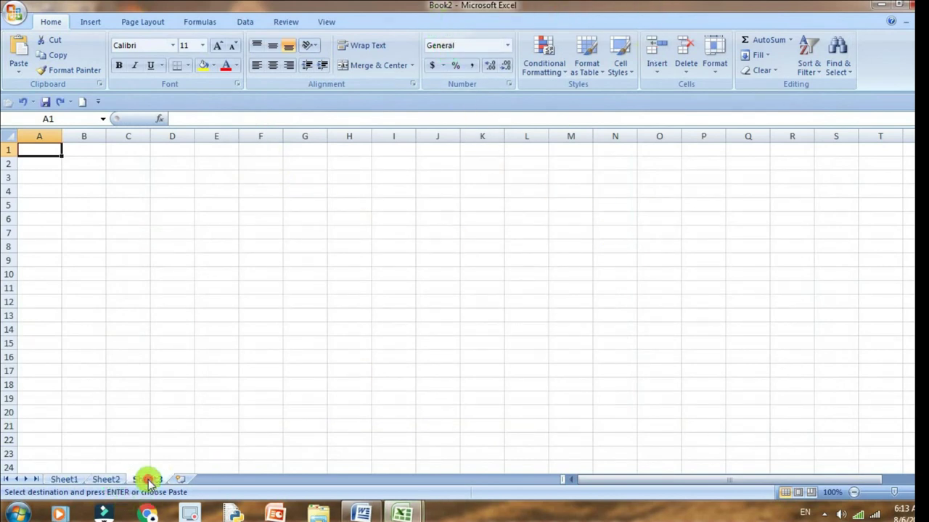
{"action": "left_click", "coordinate": [64, 479]}
{"action": "left_click", "coordinate": [105, 479]}
{"action": "left_click", "coordinate": [148, 480]}
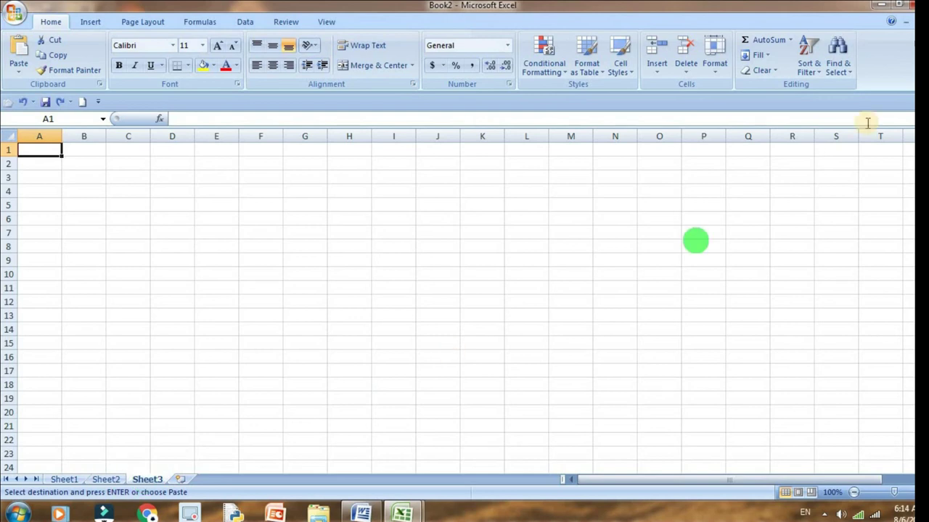
- Return to the name workbook, view basic pay then Sheet21, and check the taskbar previews
{"action": "left_click", "coordinate": [907, 24]}
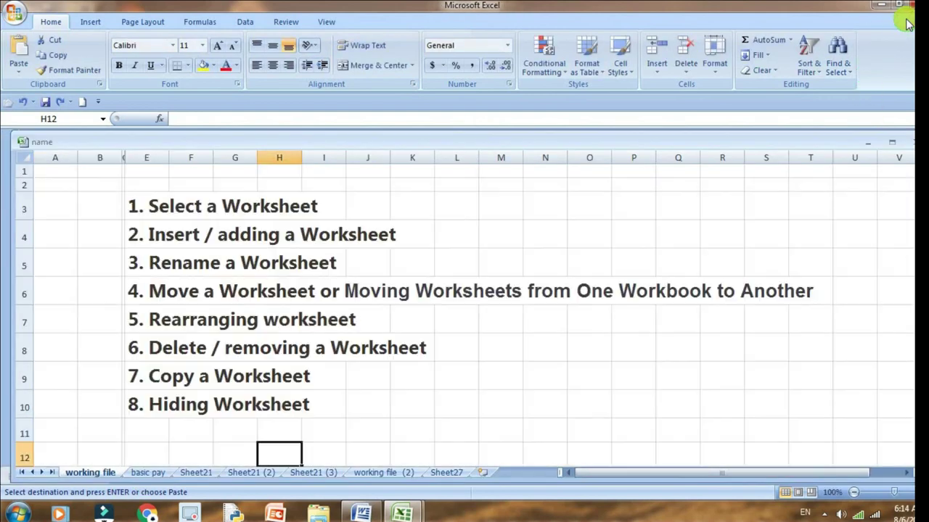
{"action": "left_click", "coordinate": [246, 428]}
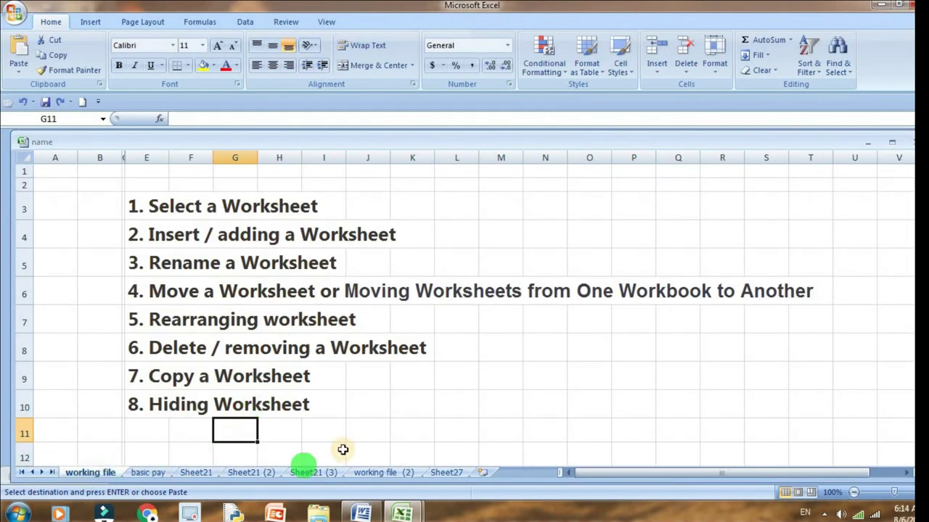
{"action": "left_click", "coordinate": [149, 473]}
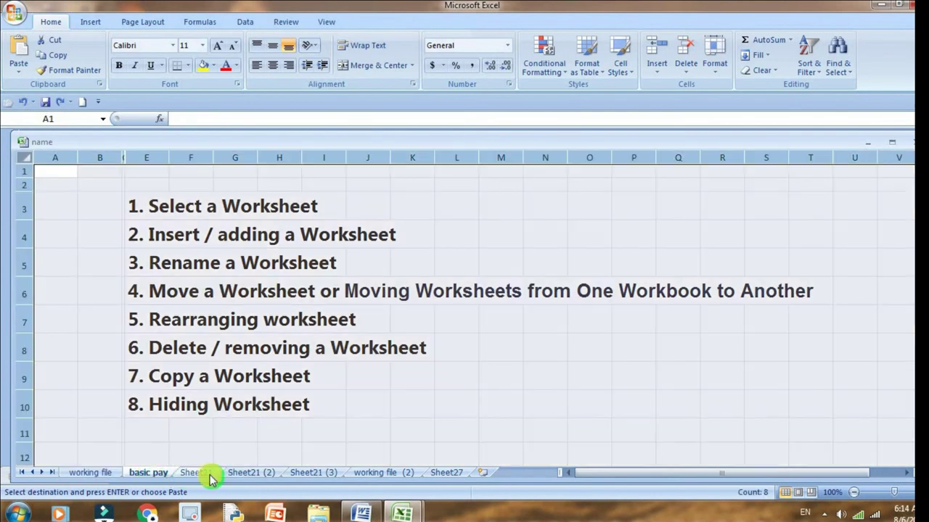
{"action": "left_click", "coordinate": [198, 472]}
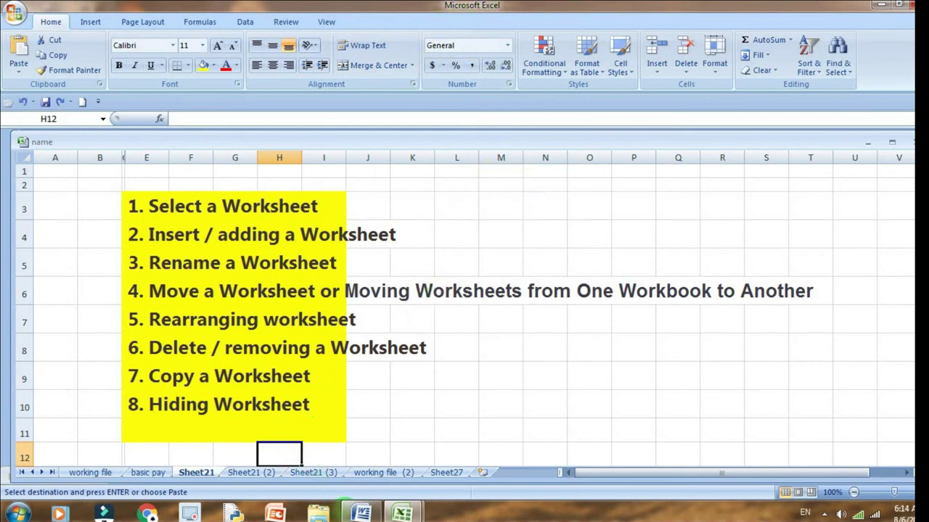
{"action": "left_click", "coordinate": [401, 514]}
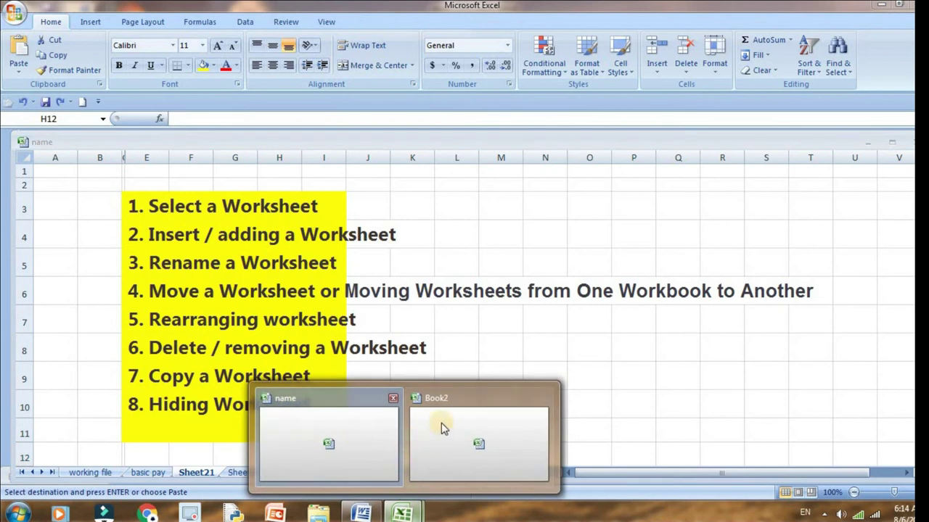
{"action": "left_click", "coordinate": [467, 224]}
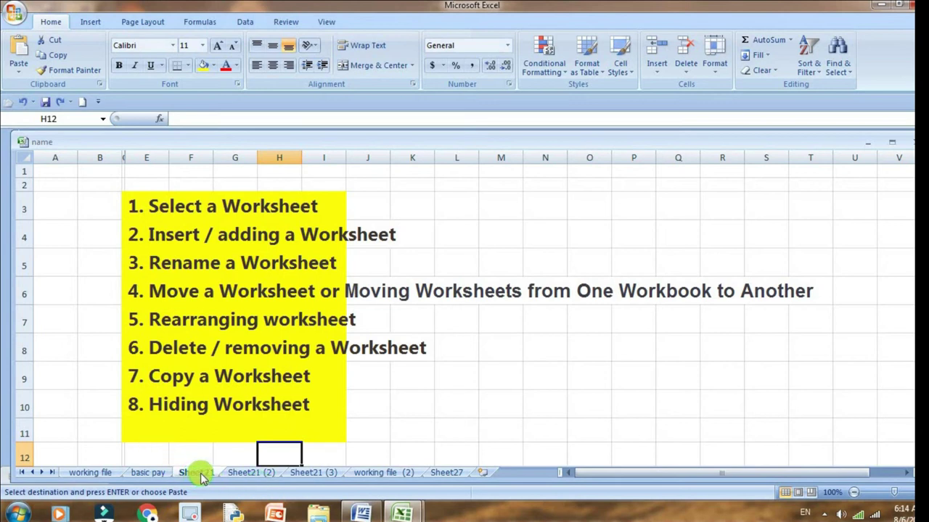
- Copy Sheet21 to the end of Book2 via Move or Copy with Create a copy ticked
{"action": "right_click", "coordinate": [203, 475]}
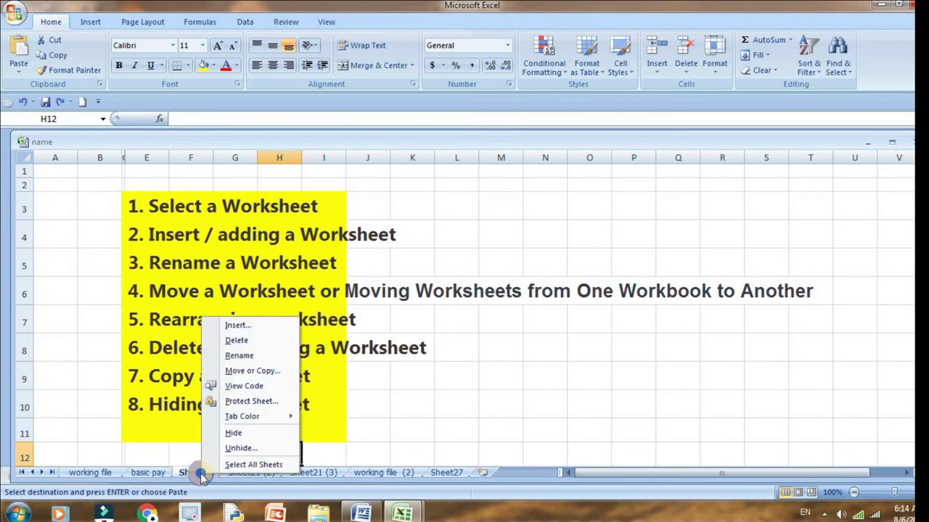
{"action": "left_click", "coordinate": [261, 374]}
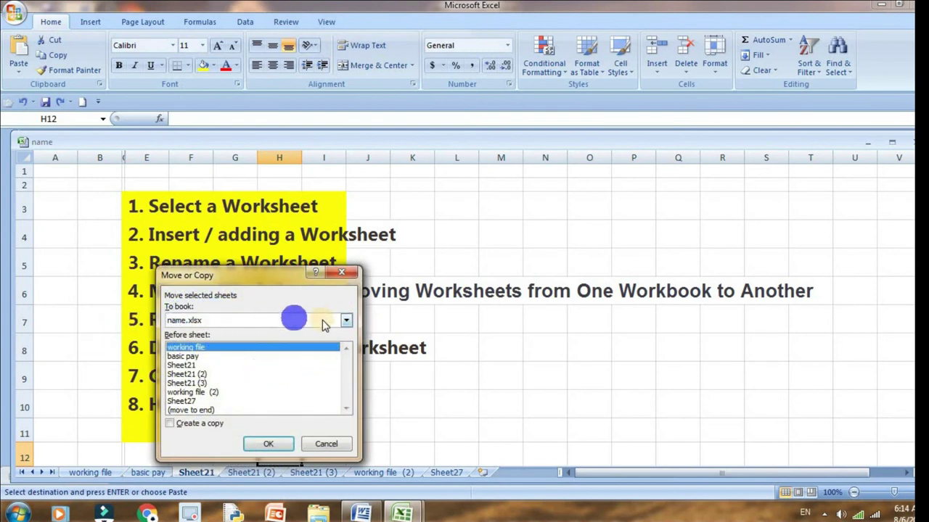
{"action": "left_click", "coordinate": [346, 326]}
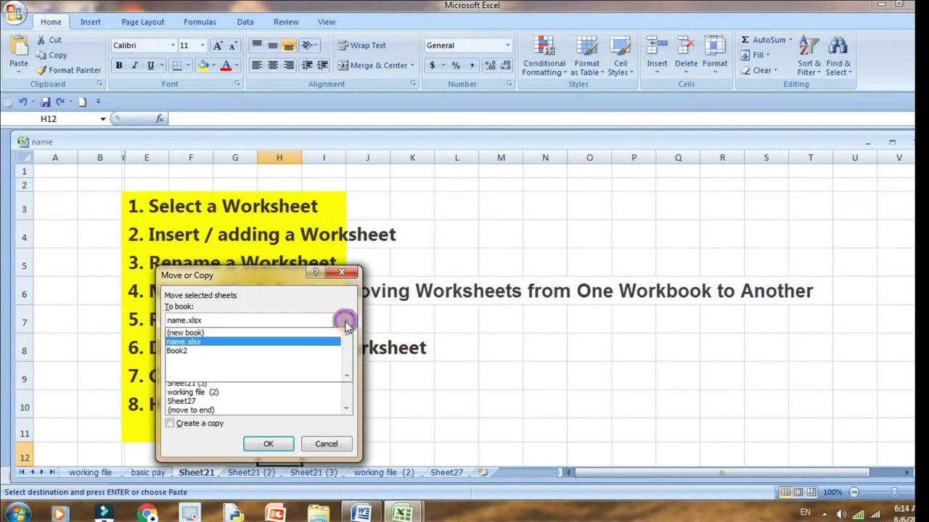
{"action": "left_click", "coordinate": [187, 352]}
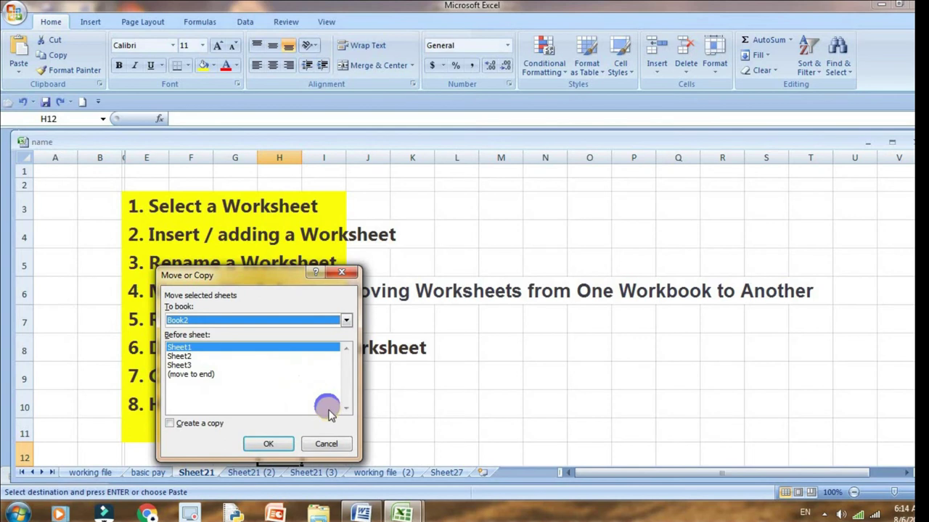
{"action": "left_click", "coordinate": [196, 375]}
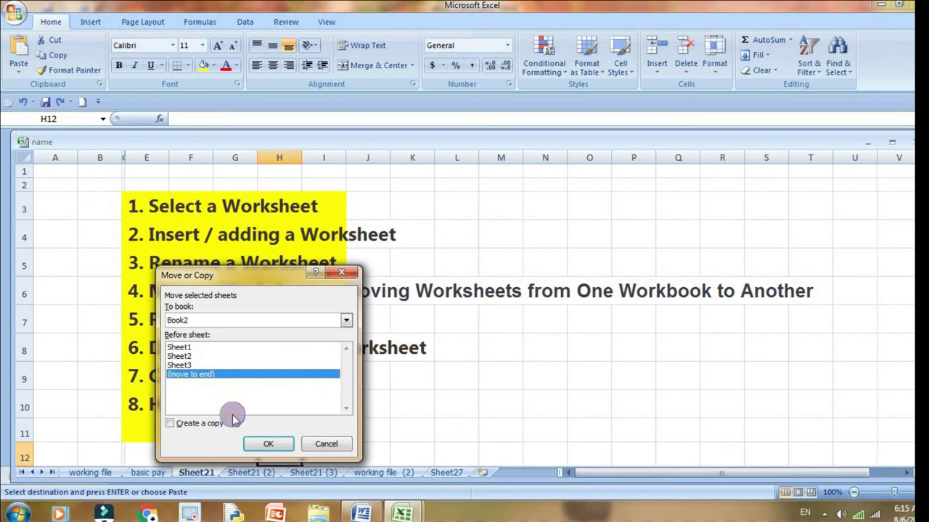
{"action": "left_click", "coordinate": [169, 423]}
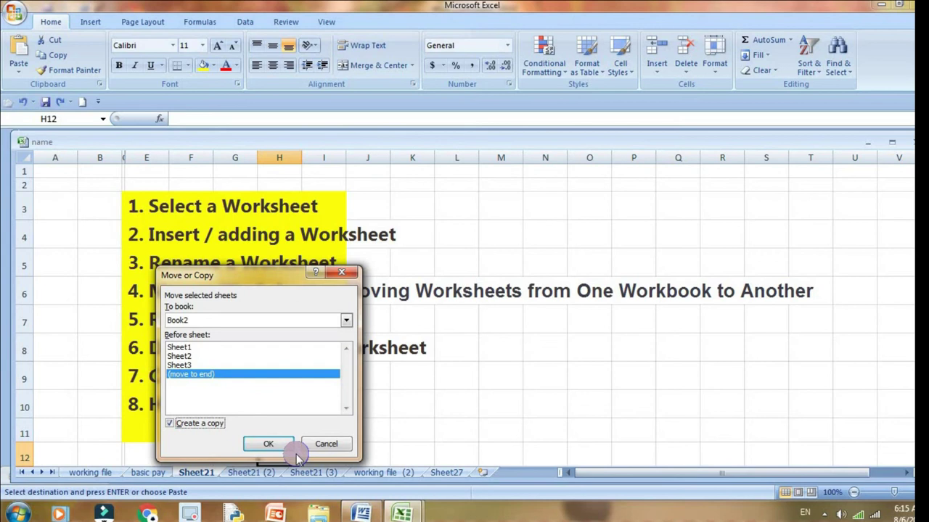
{"action": "left_click", "coordinate": [269, 444]}
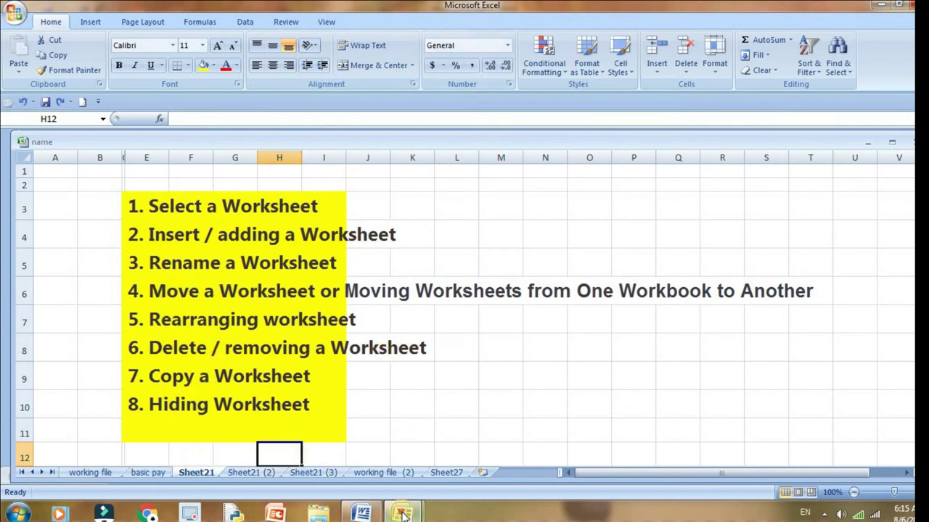
- Switch to Book2, maximize it, and scroll the tabs to show Sheet1 through Sheet21
{"action": "mouse_move", "coordinate": [404, 514]}
{"action": "left_click", "coordinate": [464, 464]}
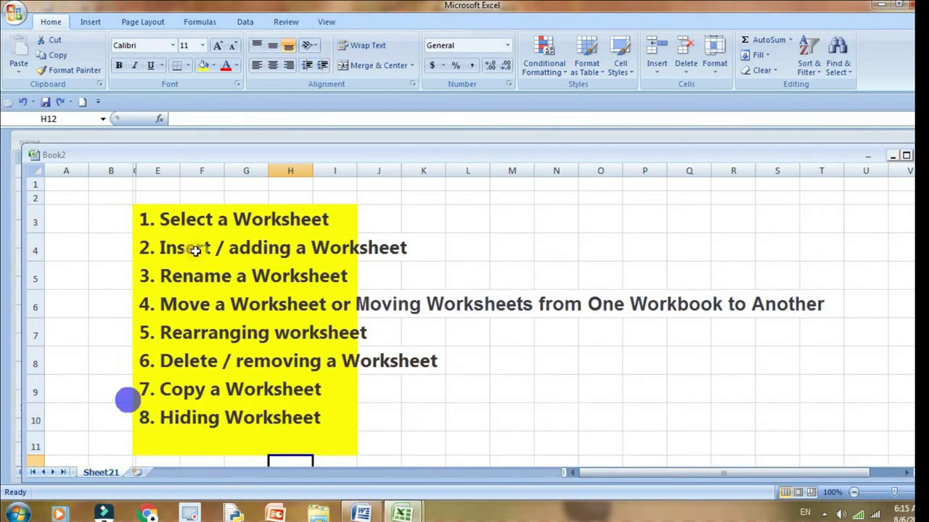
{"action": "left_click", "coordinate": [890, 156]}
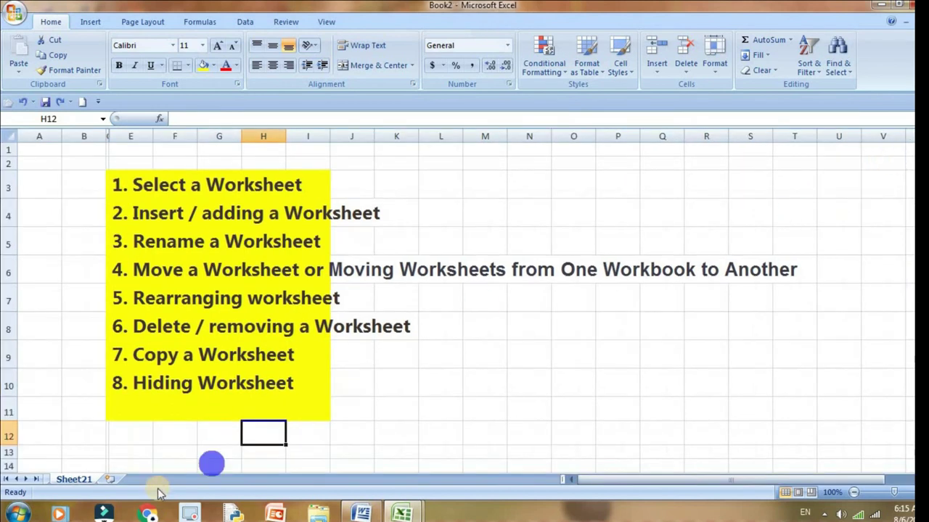
{"action": "left_click", "coordinate": [16, 480]}
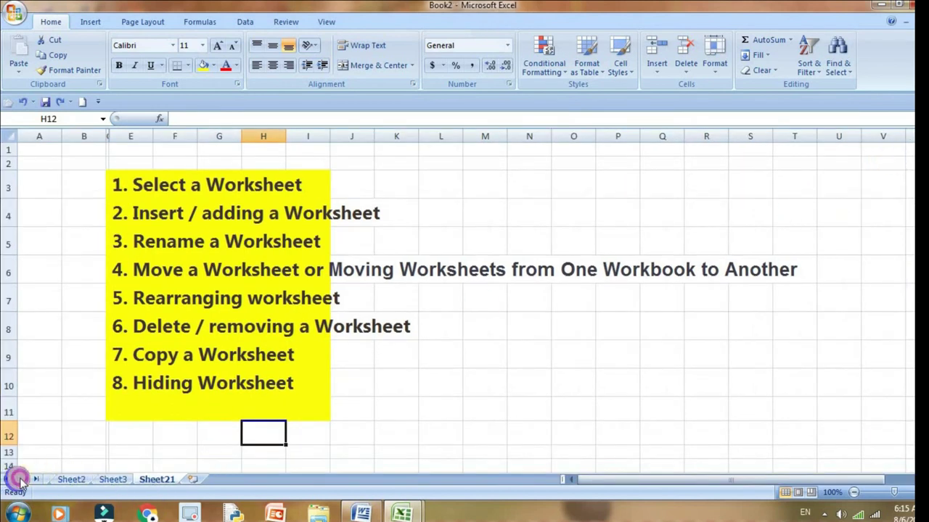
{"action": "left_click", "coordinate": [18, 481]}
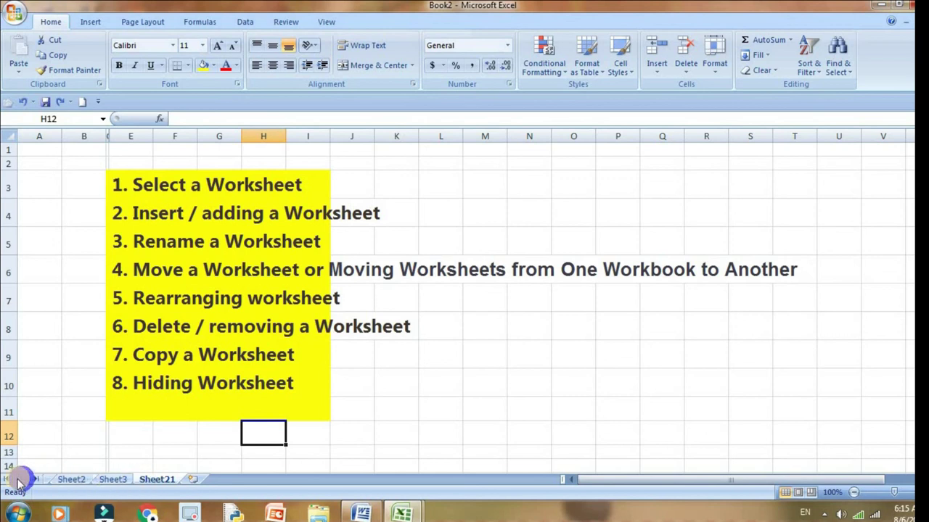
{"action": "left_click", "coordinate": [19, 481]}
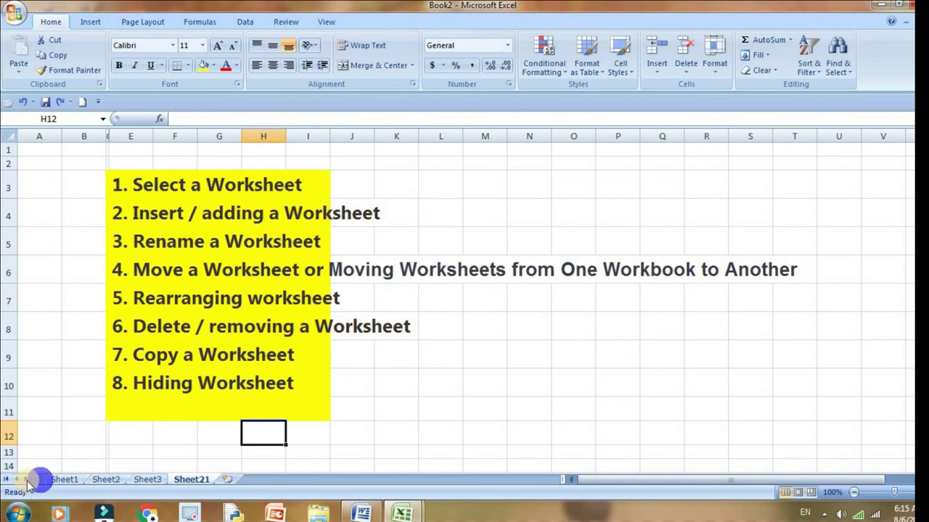
- Start renaming the copied Sheet21 tab in Book2
{"action": "left_click", "coordinate": [187, 482]}
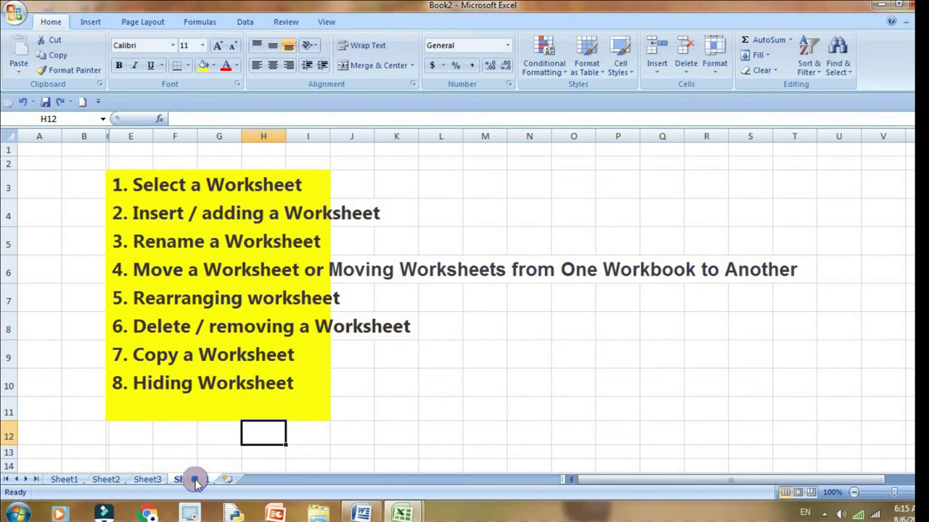
{"action": "right_click", "coordinate": [195, 482]}
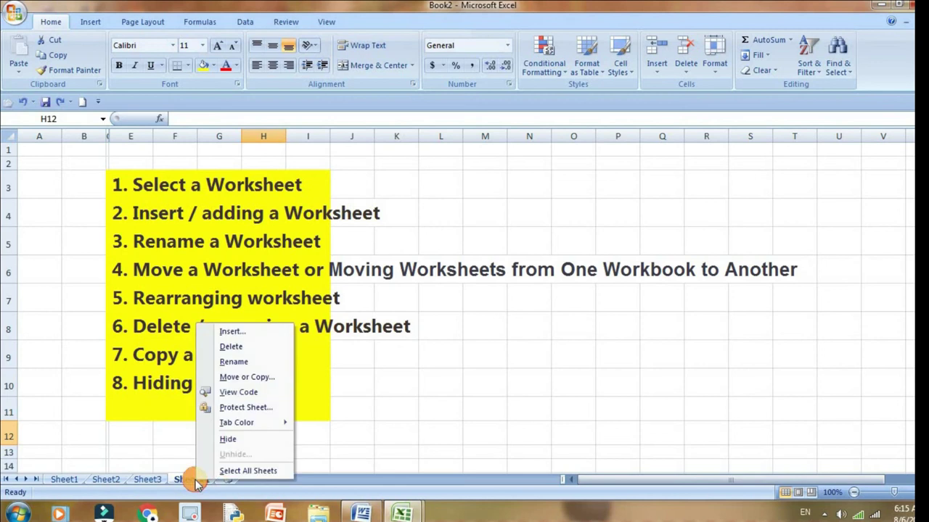
{"action": "left_click", "coordinate": [236, 361]}
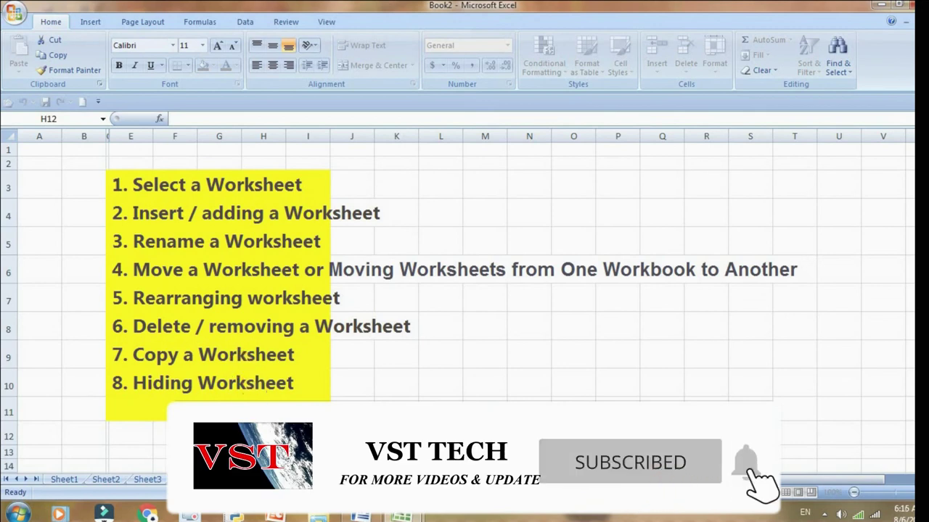
{"action": "left_click", "coordinate": [183, 479]}
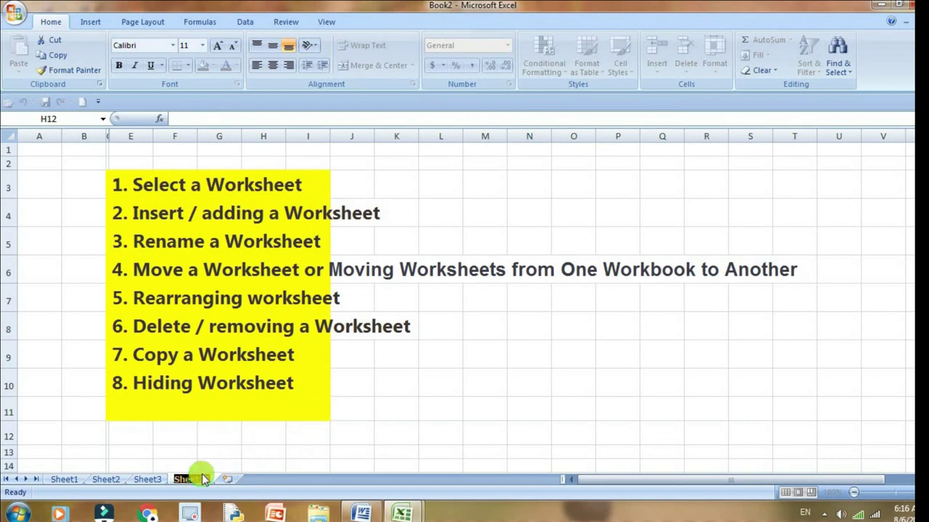
- Set Book2's Sheet21 to be copied to name.xlsx with Create a copy checked
{"action": "right_click", "coordinate": [202, 476]}
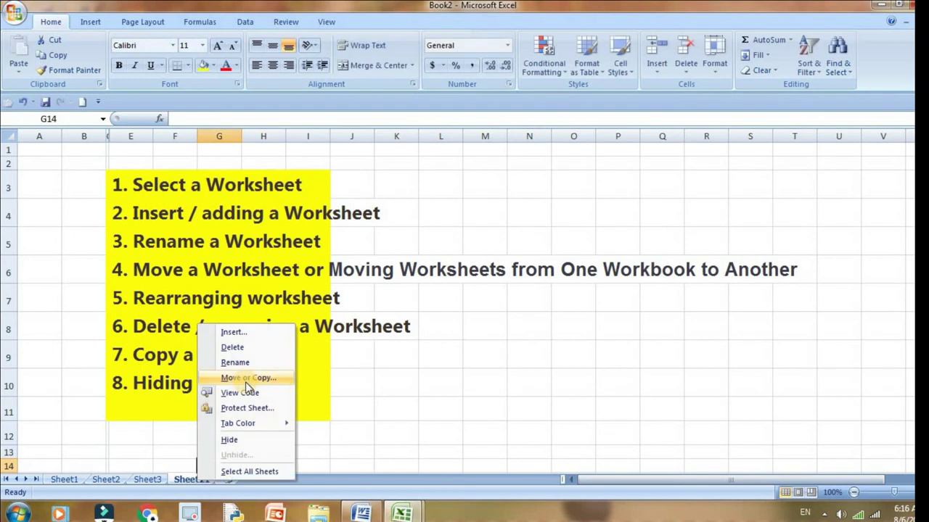
{"action": "left_click", "coordinate": [245, 379]}
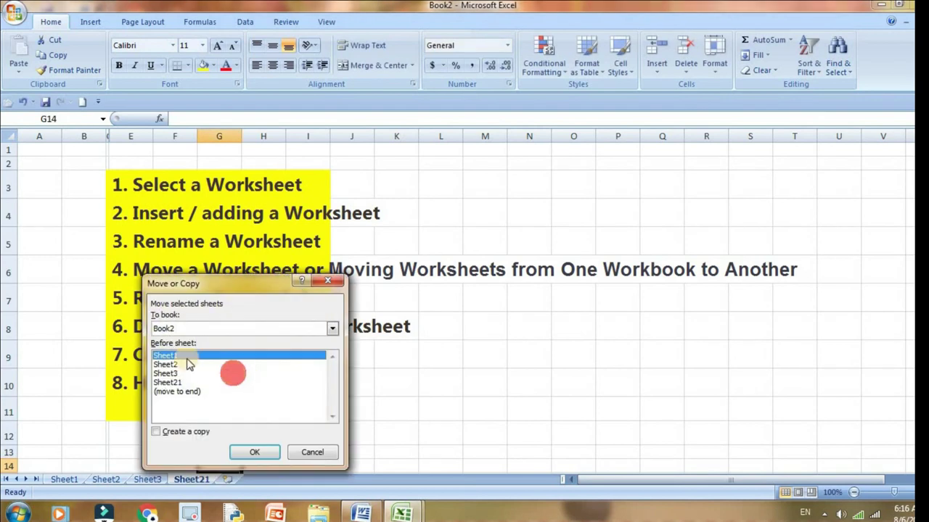
{"action": "left_click", "coordinate": [201, 328]}
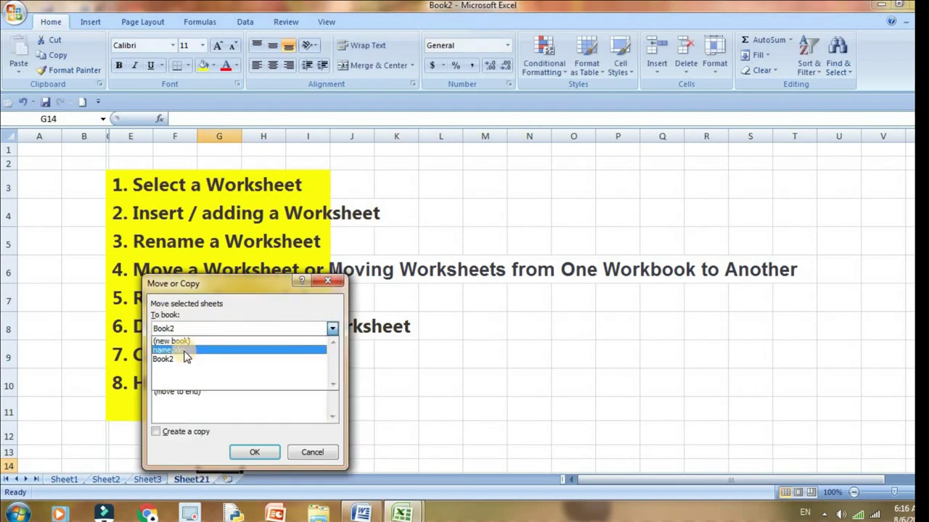
{"action": "left_click", "coordinate": [184, 350]}
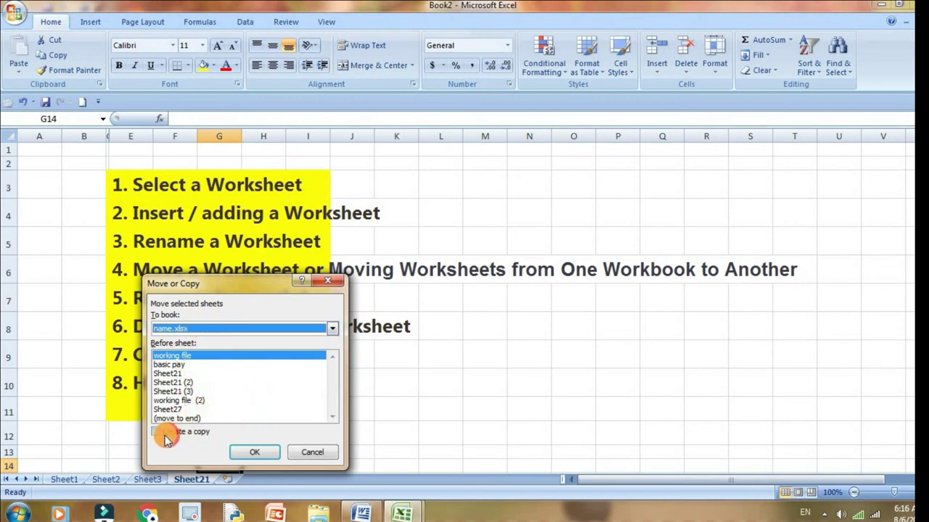
{"action": "left_click", "coordinate": [162, 435]}
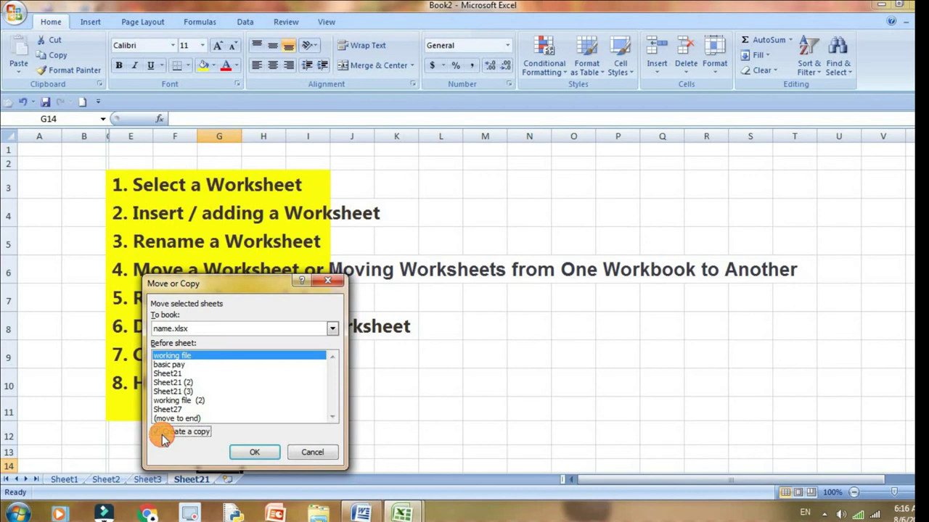
{"action": "left_click", "coordinate": [259, 332]}
{"action": "left_click", "coordinate": [159, 360]}
{"action": "left_click", "coordinate": [251, 454]}
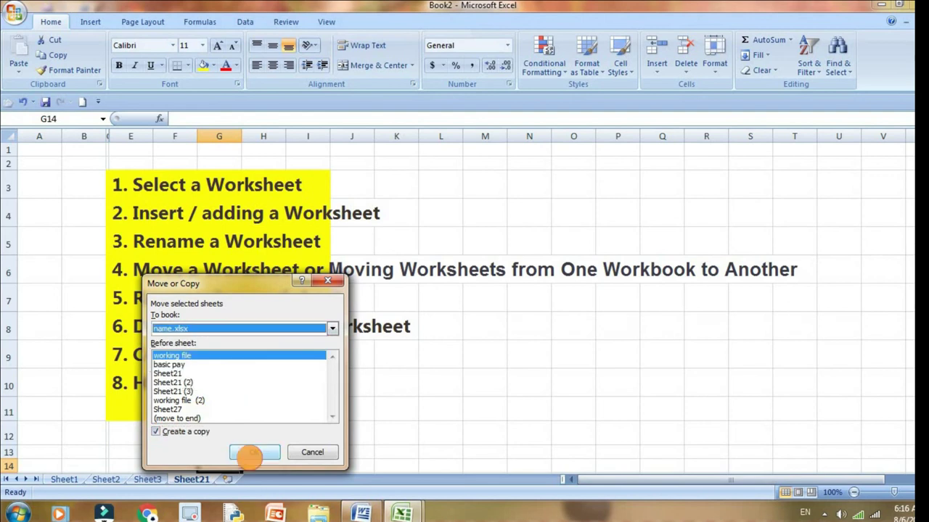
- Reselect name.xlsx as the destination and confirm copying Sheet21 there
{"action": "left_click", "coordinate": [431, 122]}
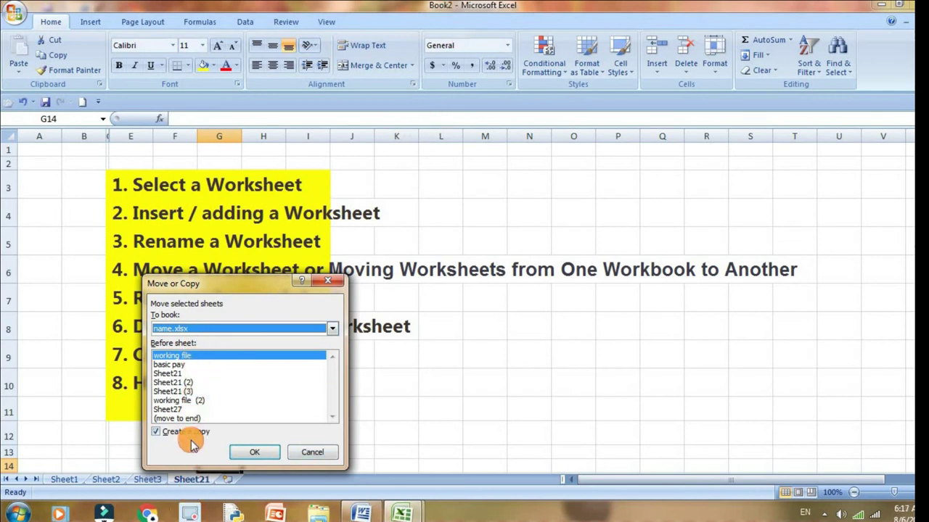
{"action": "left_click", "coordinate": [331, 335]}
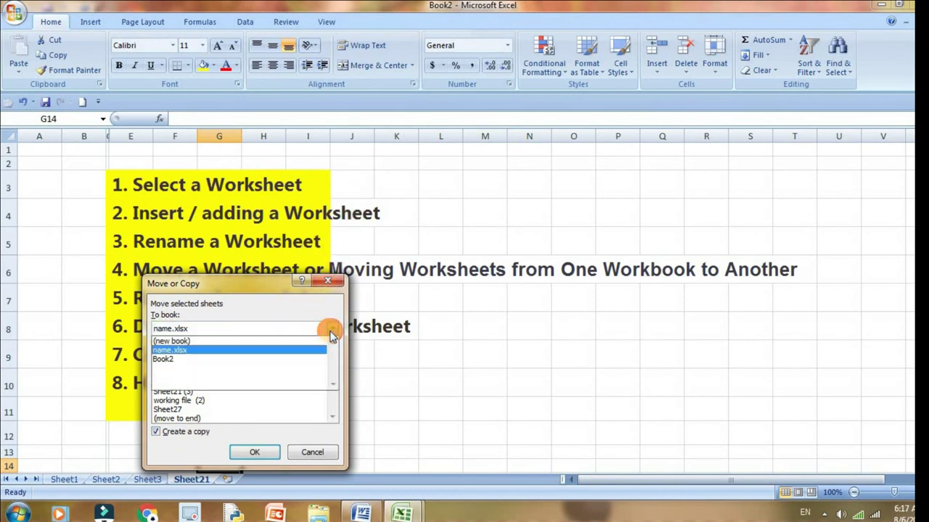
{"action": "left_click", "coordinate": [166, 353]}
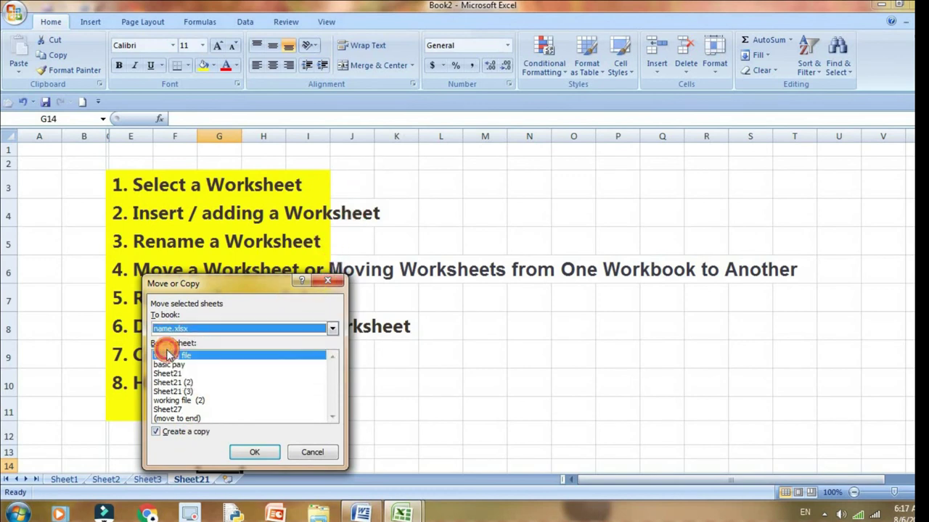
{"action": "left_click", "coordinate": [249, 453]}
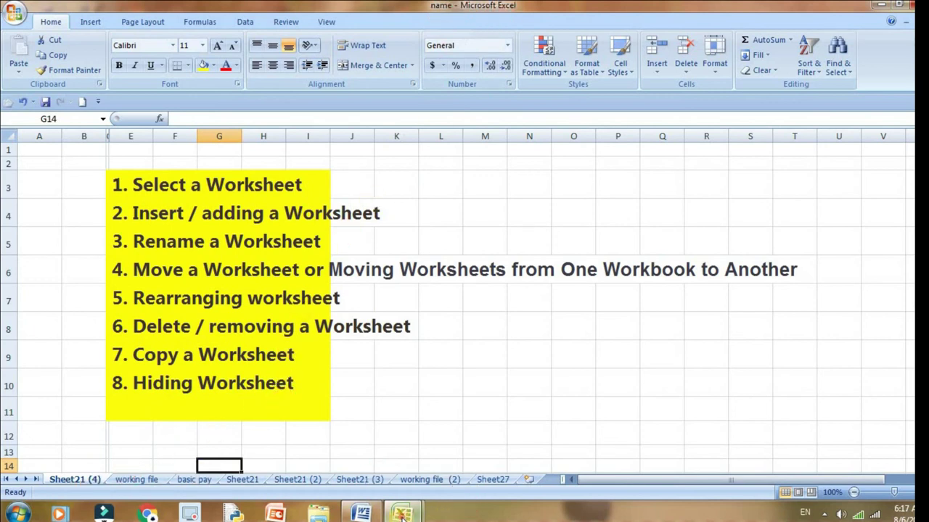
- Bring Book2 to the front from the taskbar previews, then return to the name workbook
{"action": "mouse_move", "coordinate": [401, 513]}
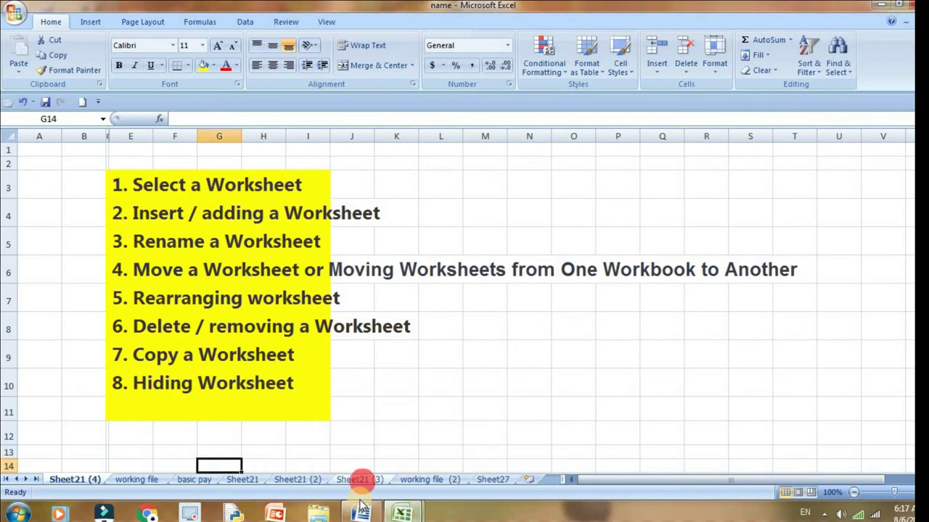
{"action": "left_click", "coordinate": [485, 468]}
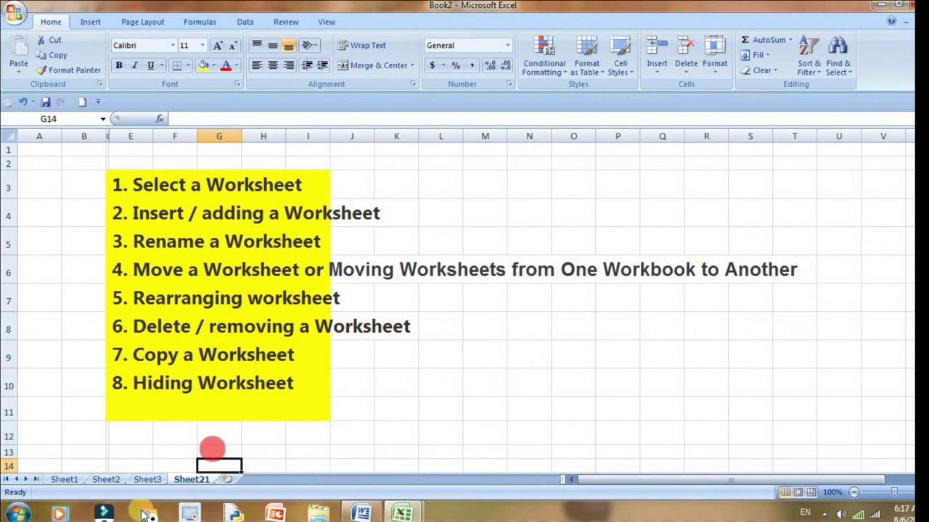
{"action": "mouse_move", "coordinate": [406, 513]}
{"action": "left_click", "coordinate": [440, 435]}
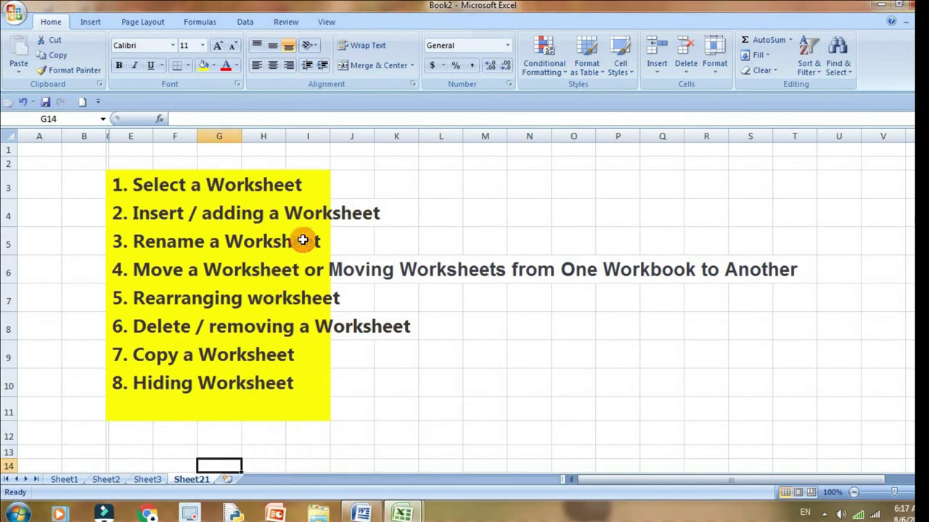
{"action": "mouse_move", "coordinate": [401, 512]}
{"action": "left_click", "coordinate": [312, 431]}
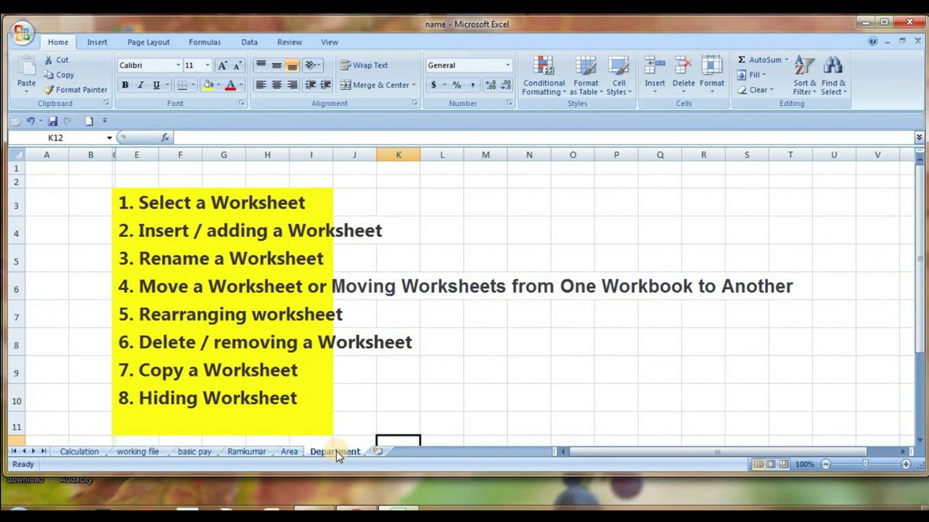
- Hide the Department sheet, then group Ramkumar with Area and hide both together
{"action": "right_click", "coordinate": [335, 450]}
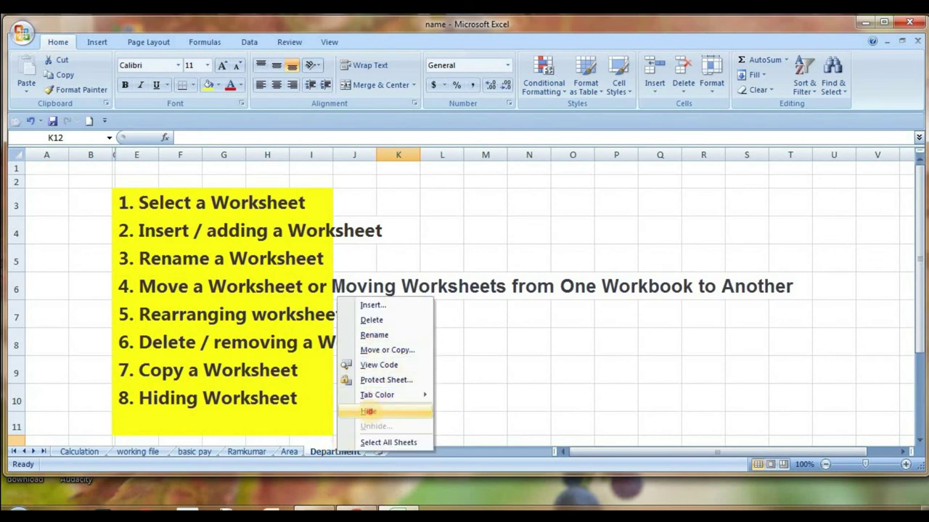
{"action": "left_click", "coordinate": [371, 411]}
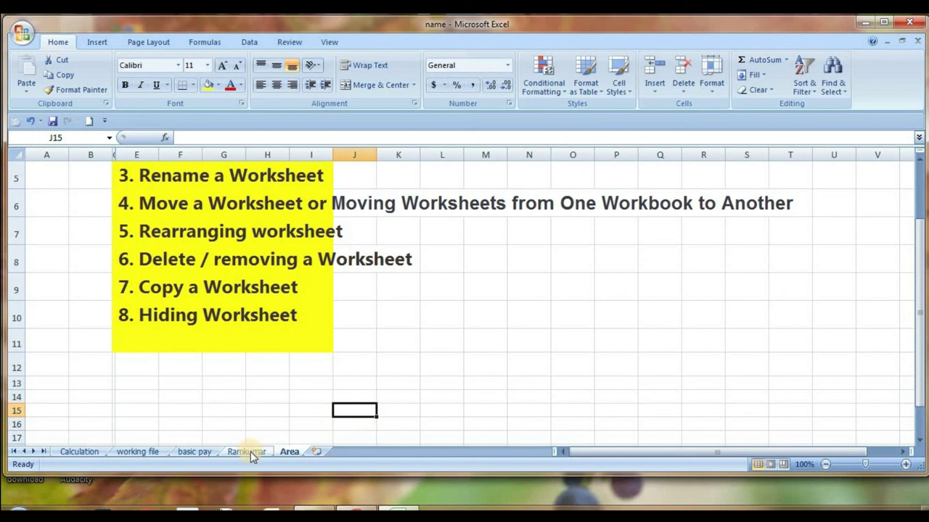
{"action": "left_click_drag", "start_coordinate": [250, 452], "coordinate": [289, 455]}
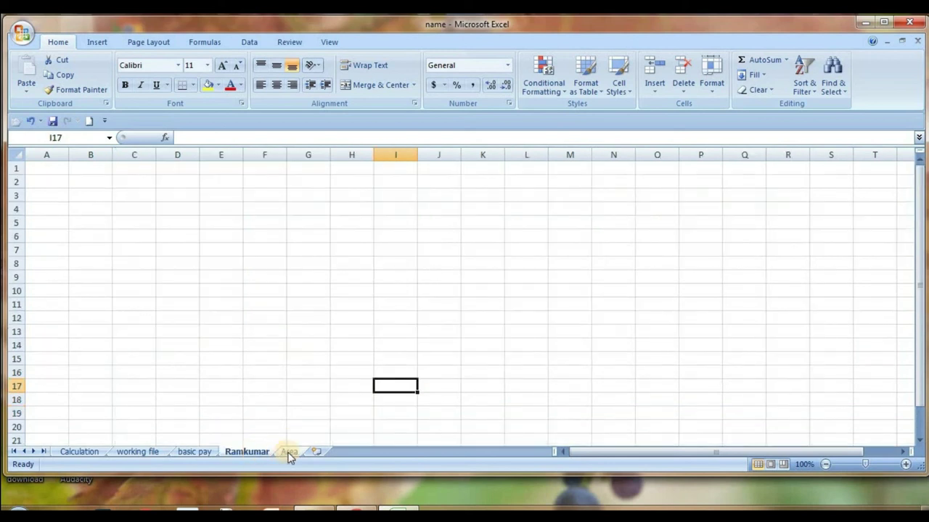
{"action": "left_click", "coordinate": [289, 452], "text": "ctrl"}
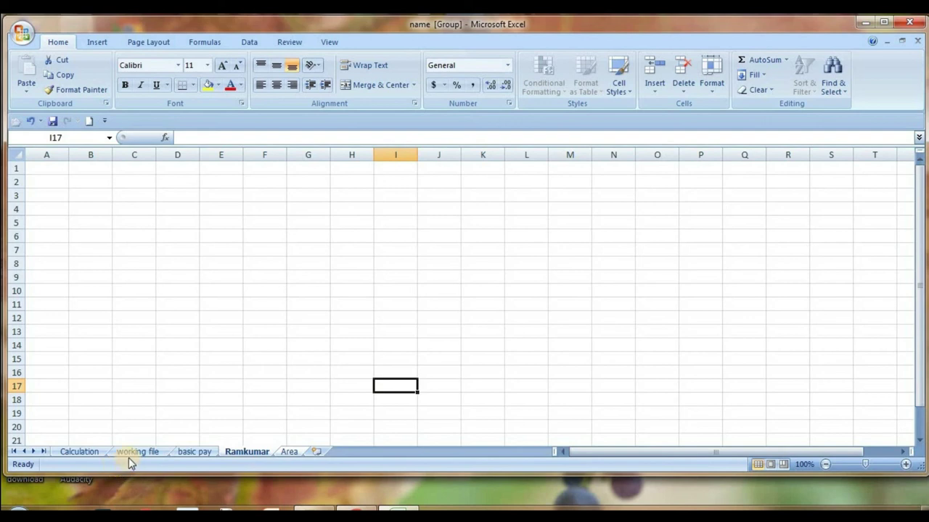
{"action": "right_click", "coordinate": [290, 455]}
{"action": "left_click", "coordinate": [330, 397]}
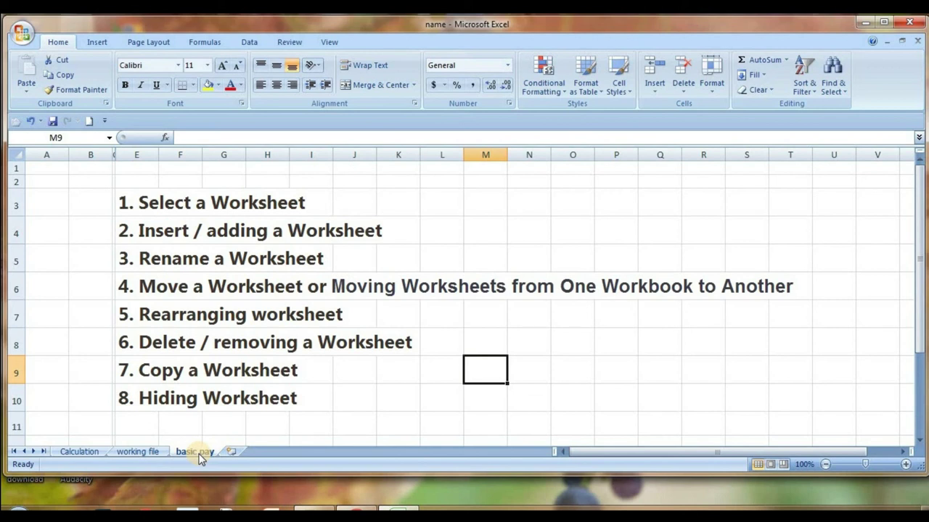
- Unhide Department, Ramkumar and Area one at a time through the Unhide dialog
{"action": "right_click", "coordinate": [200, 454]}
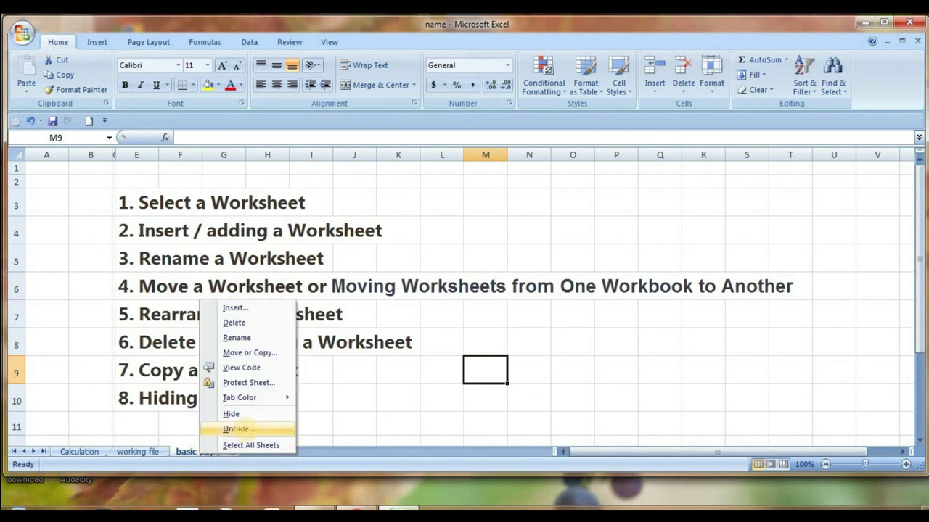
{"action": "left_click", "coordinate": [245, 429]}
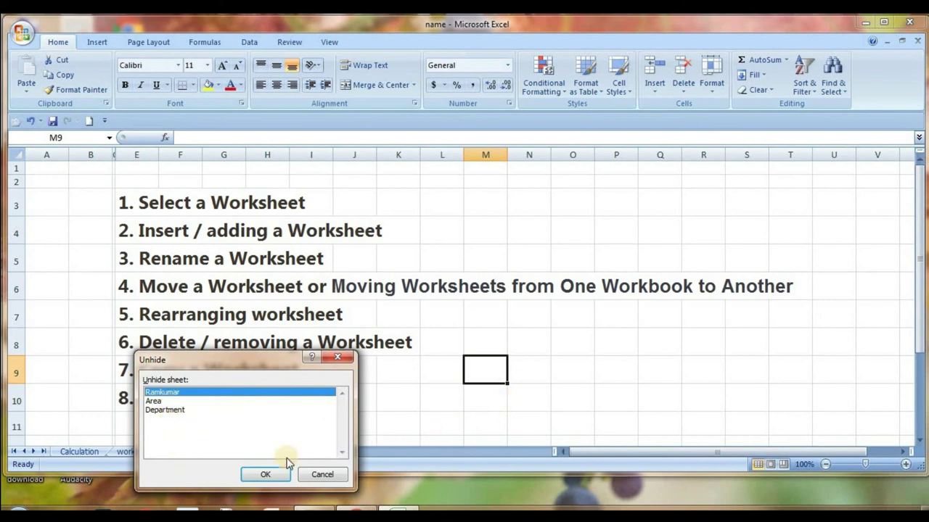
{"action": "left_click", "coordinate": [164, 412]}
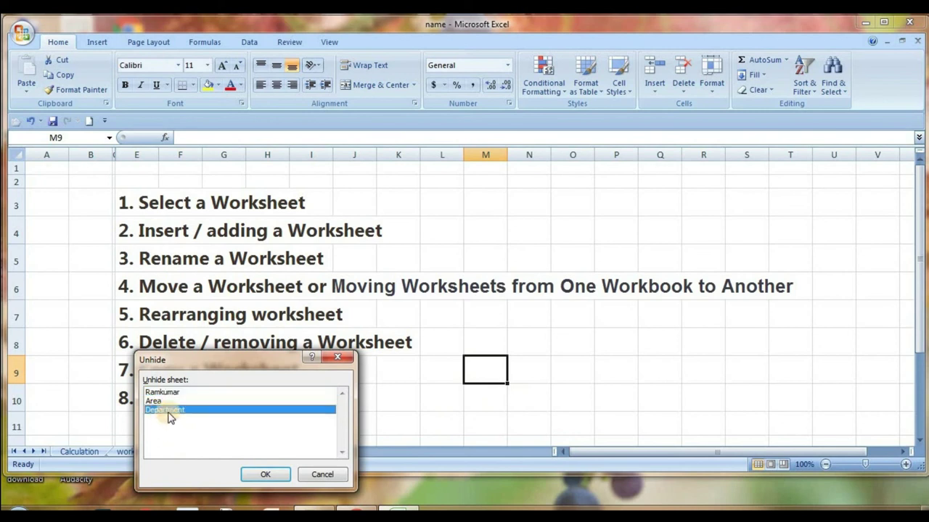
{"action": "left_click", "coordinate": [265, 481]}
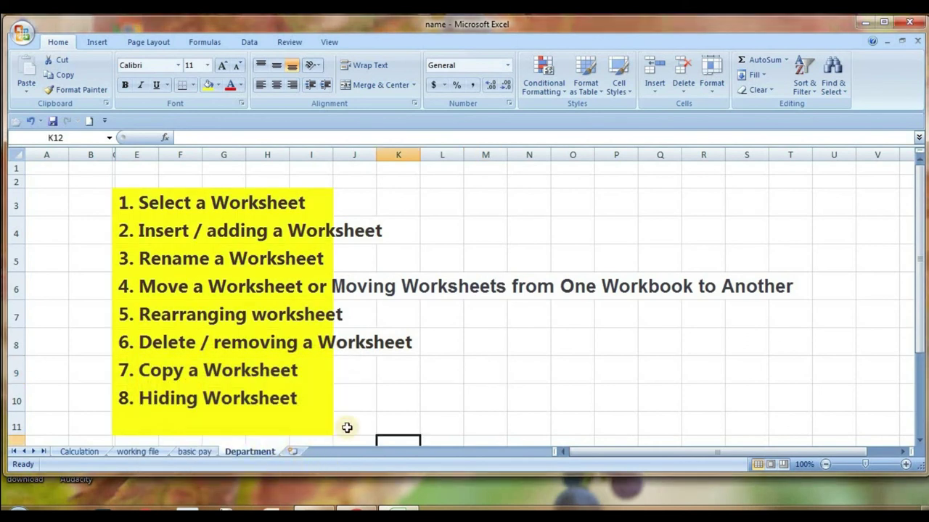
{"action": "right_click", "coordinate": [259, 451]}
{"action": "left_click", "coordinate": [289, 429]}
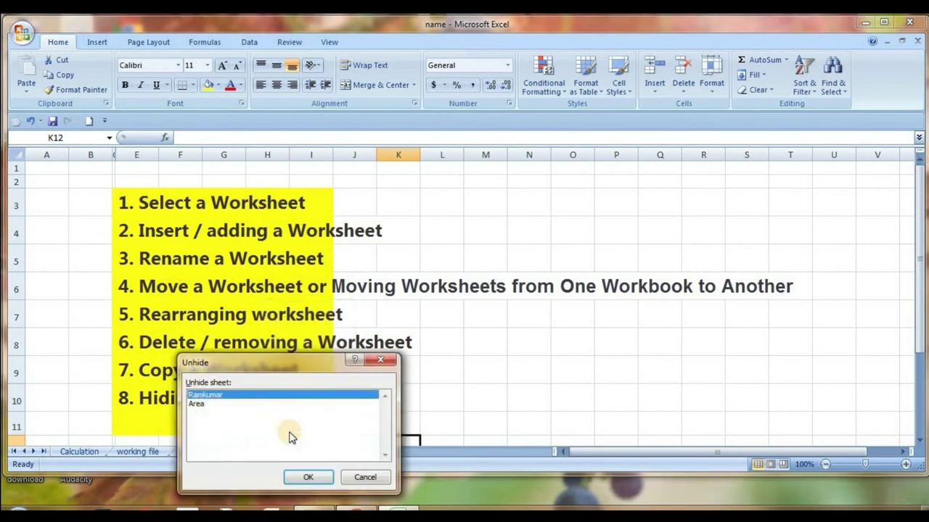
{"action": "left_click", "coordinate": [307, 475]}
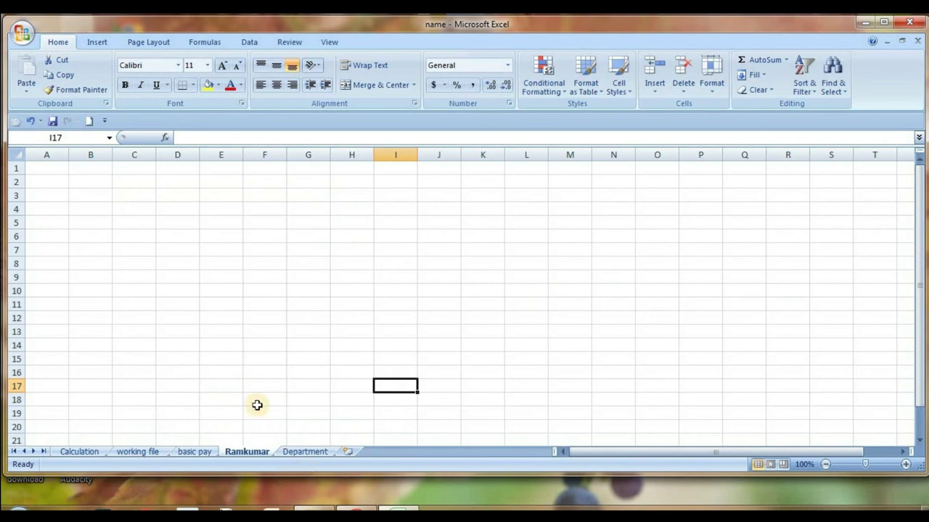
{"action": "right_click", "coordinate": [291, 452]}
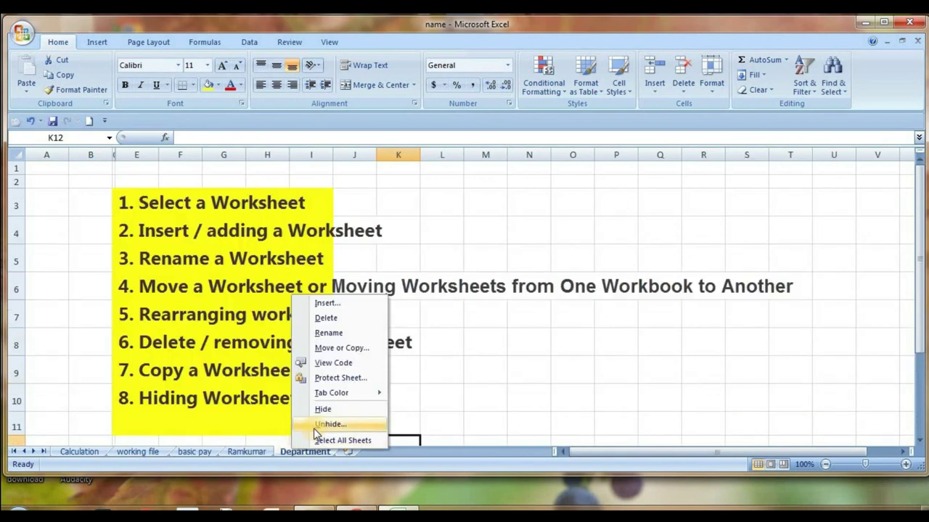
{"action": "left_click", "coordinate": [318, 425]}
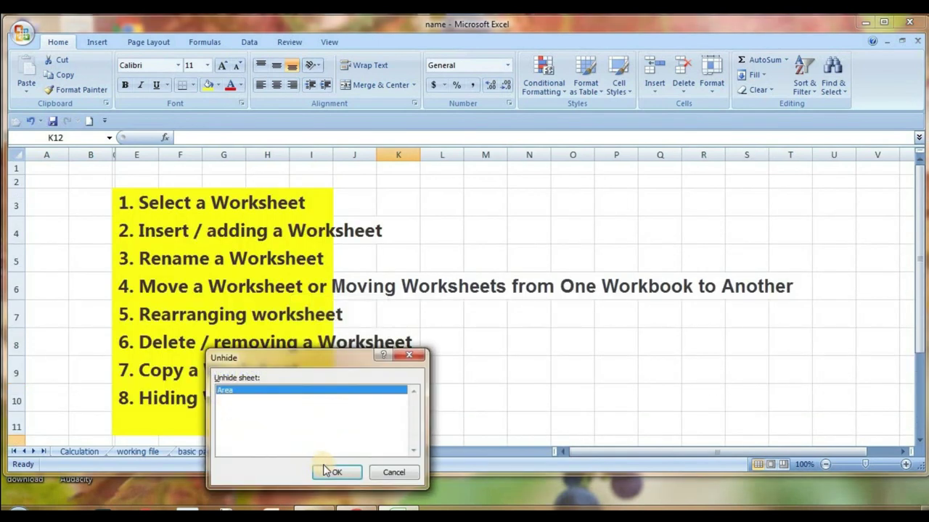
{"action": "left_click", "coordinate": [331, 472]}
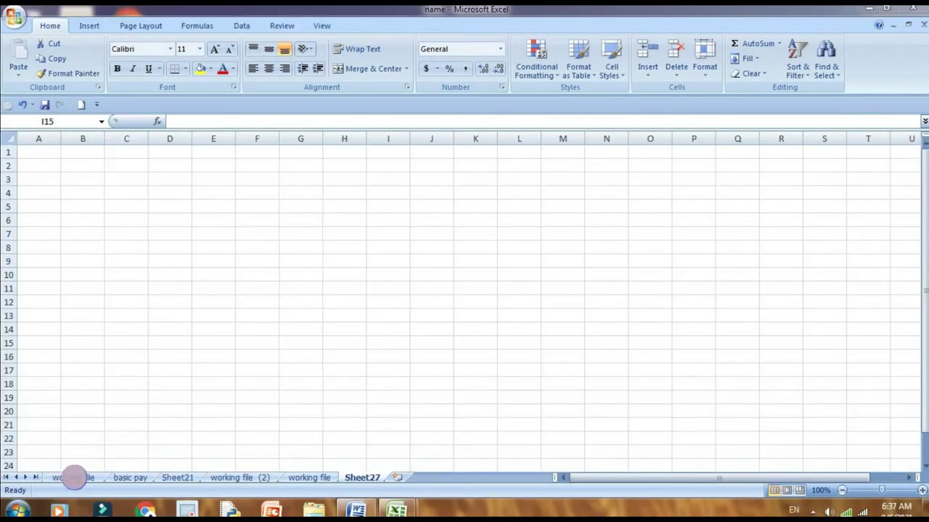
- Group the working file sheets, ungroup and regroup them, then ungroup via Sheet27 and show working file
{"action": "left_click", "coordinate": [253, 480]}
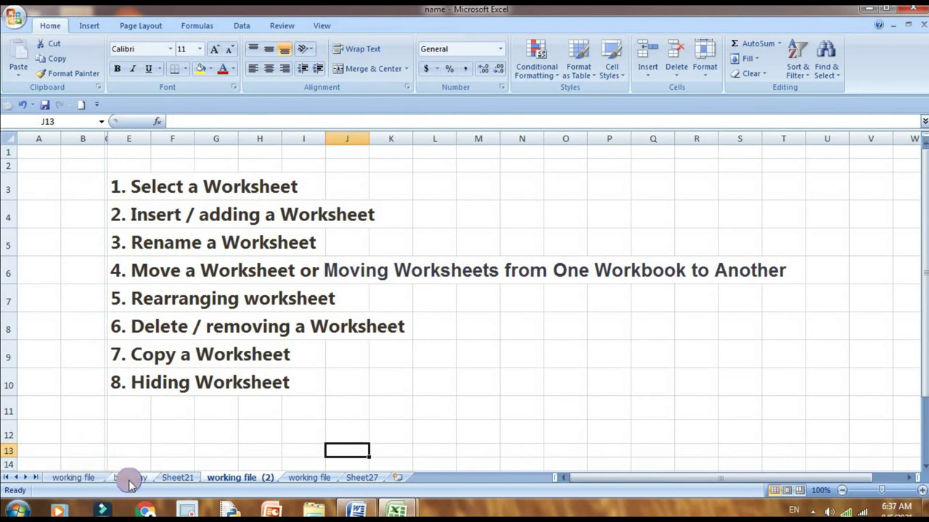
{"action": "left_click", "coordinate": [73, 479], "text": "shift"}
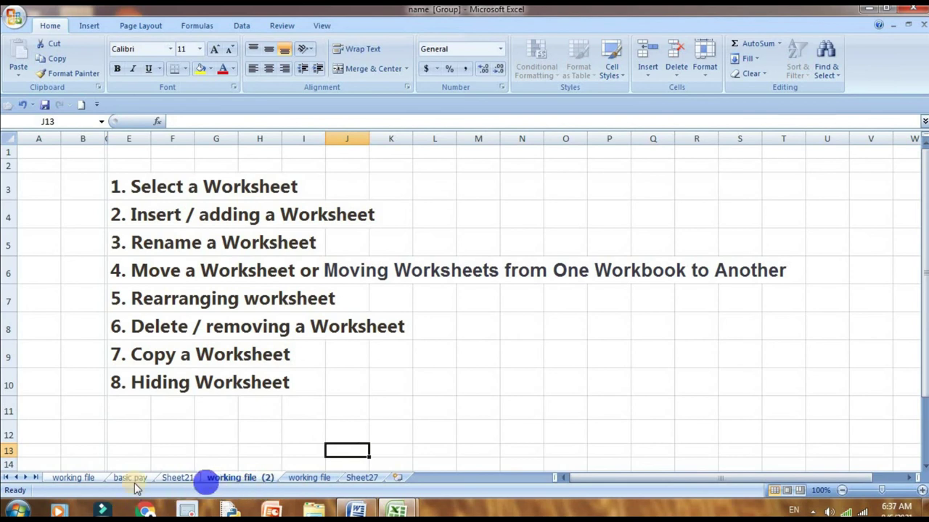
{"action": "left_click", "coordinate": [308, 481]}
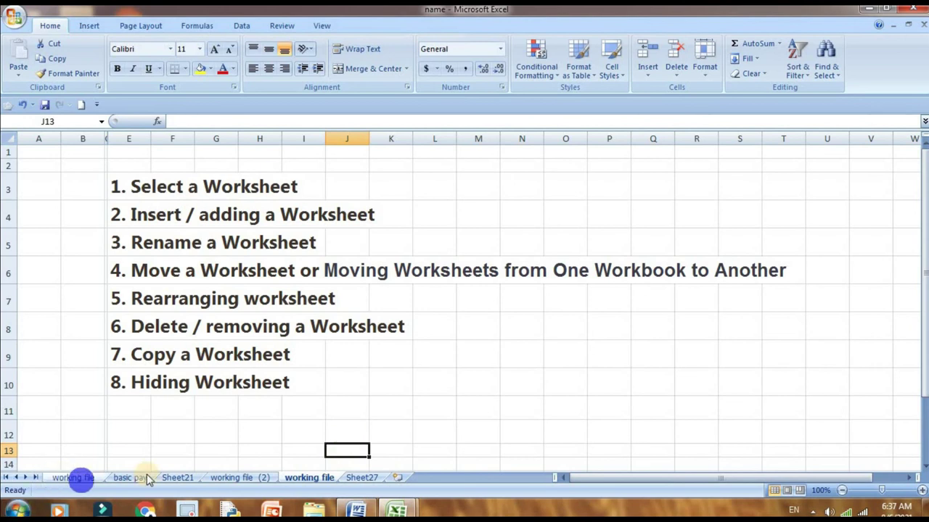
{"action": "left_click", "coordinate": [82, 481], "text": "ctrl"}
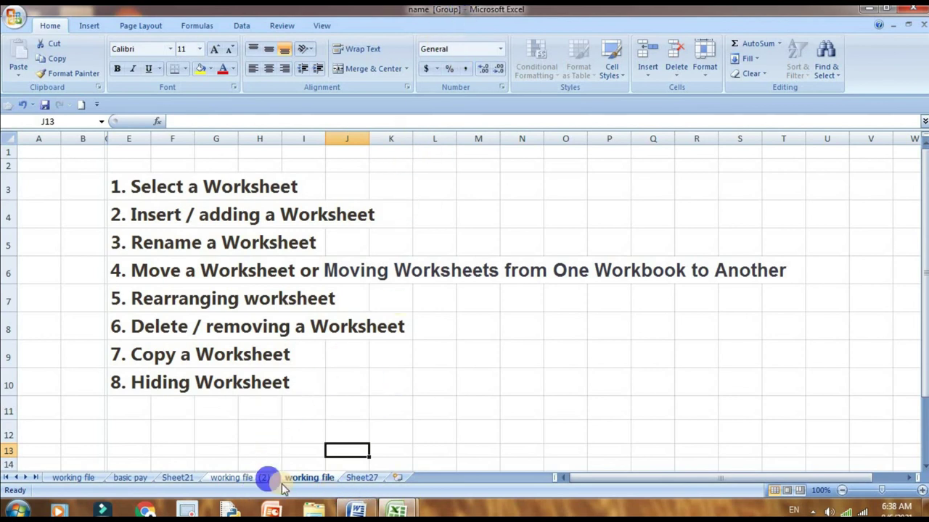
{"action": "left_click", "coordinate": [363, 479]}
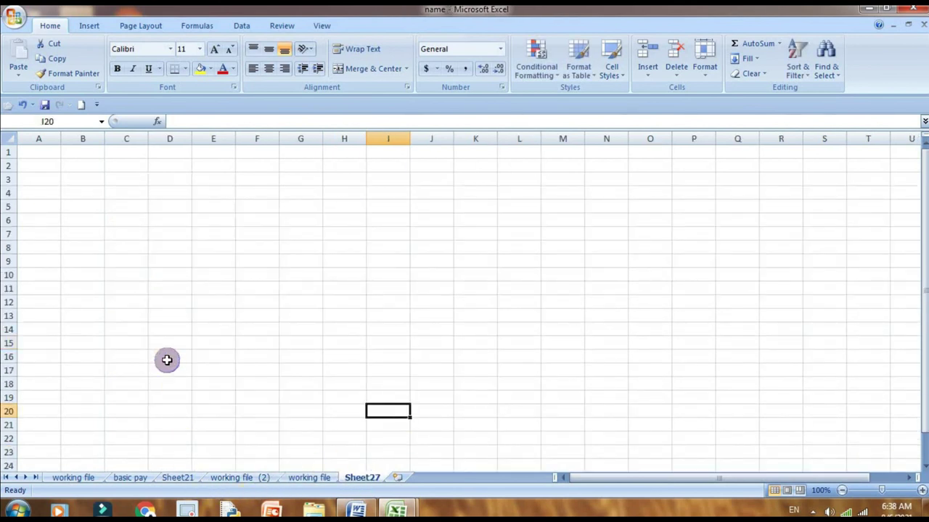
{"action": "left_click", "coordinate": [76, 476]}
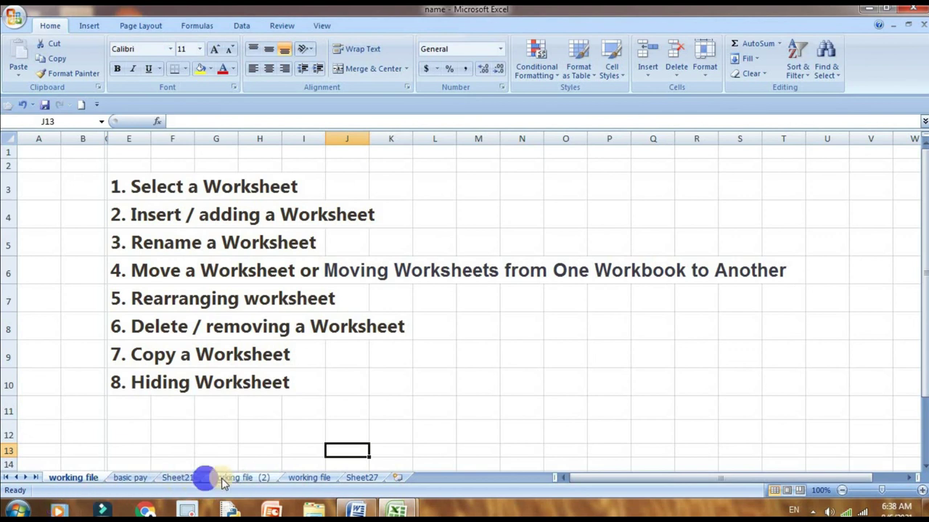
- Group all sheets with Select All Sheets, ungroup them, then select all sheets again
{"action": "right_click", "coordinate": [311, 479]}
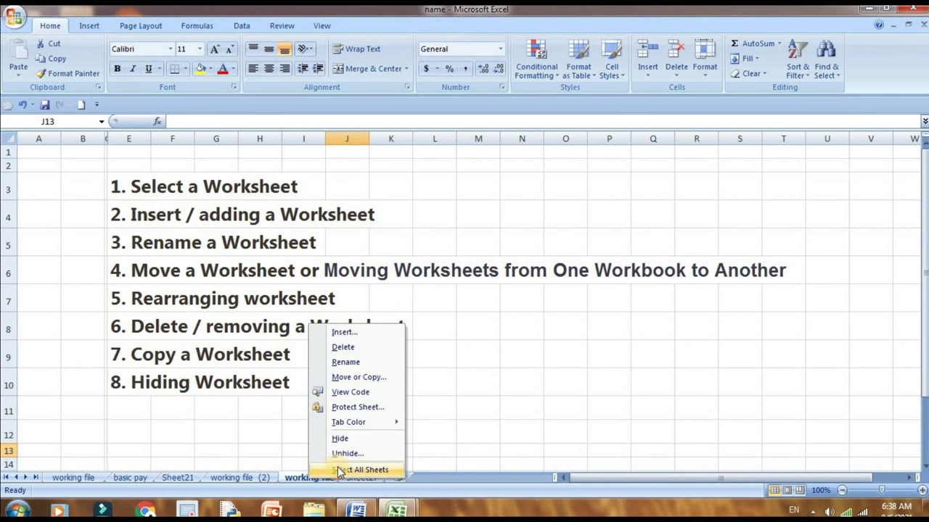
{"action": "left_click", "coordinate": [338, 470]}
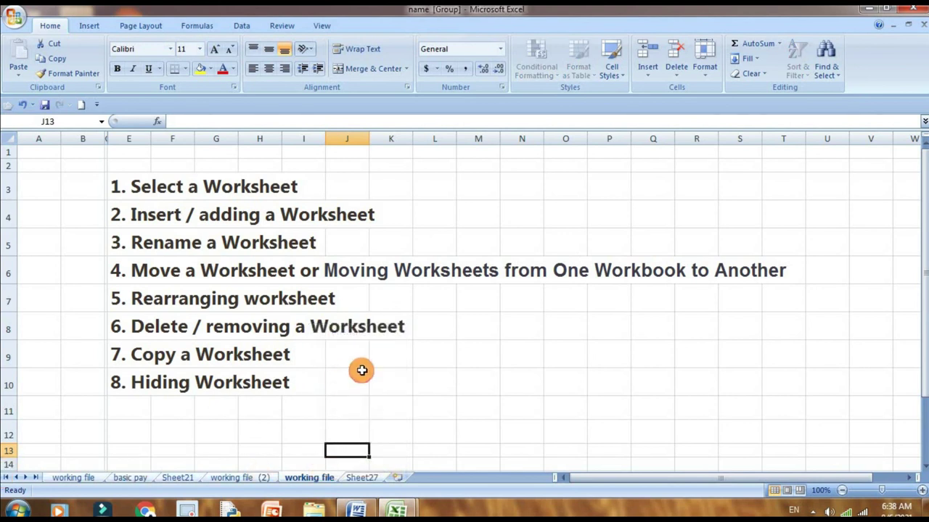
{"action": "left_click", "coordinate": [560, 380]}
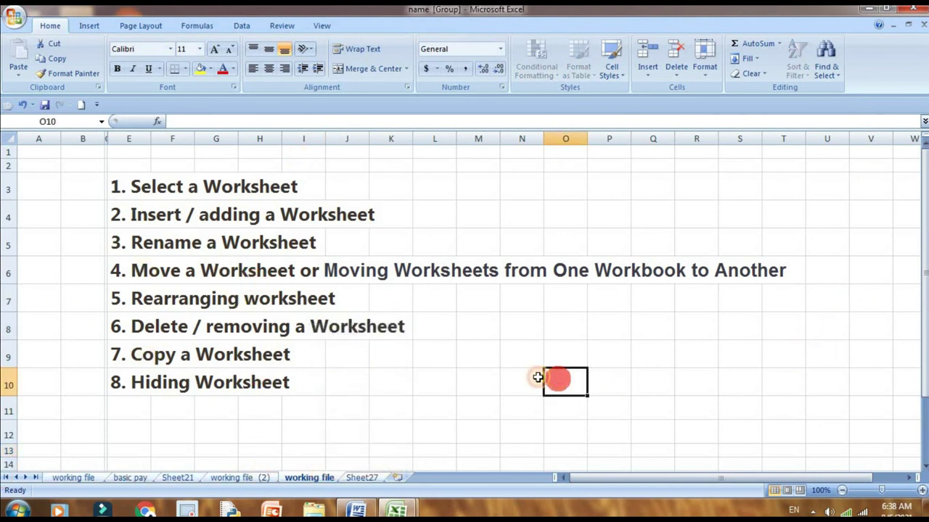
{"action": "right_click", "coordinate": [303, 479]}
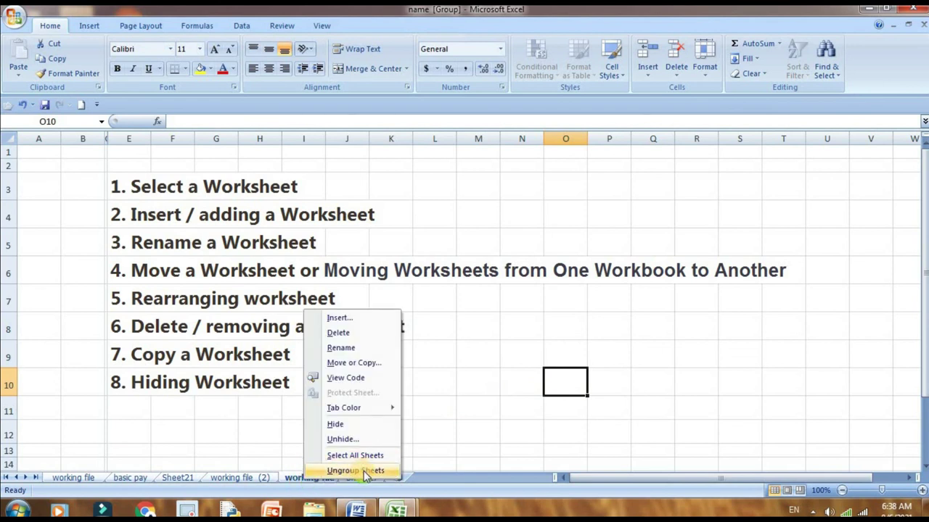
{"action": "left_click", "coordinate": [356, 471]}
{"action": "left_click", "coordinate": [460, 410]}
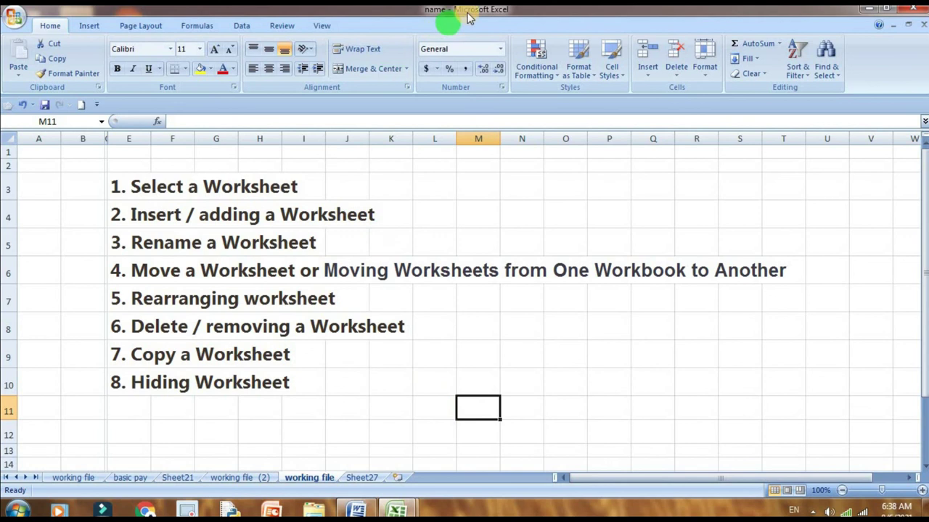
{"action": "right_click", "coordinate": [309, 477]}
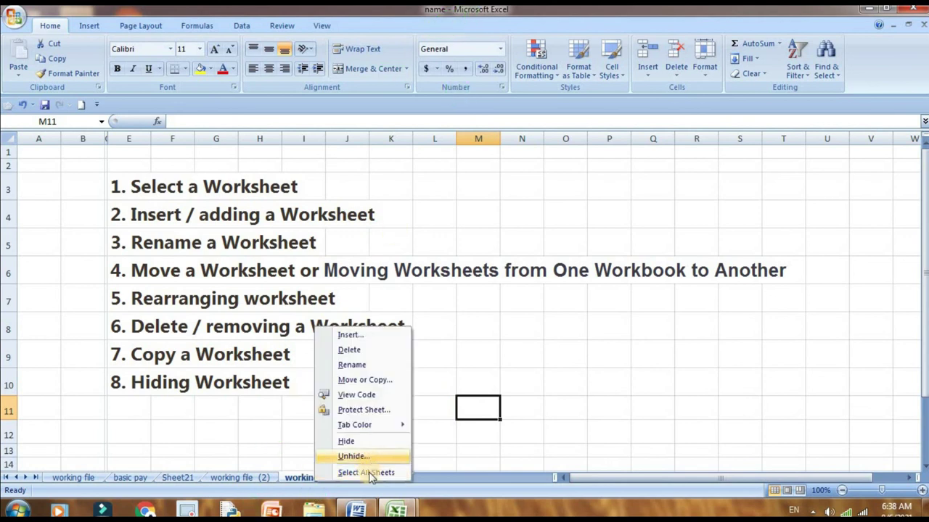
{"action": "left_click", "coordinate": [367, 473]}
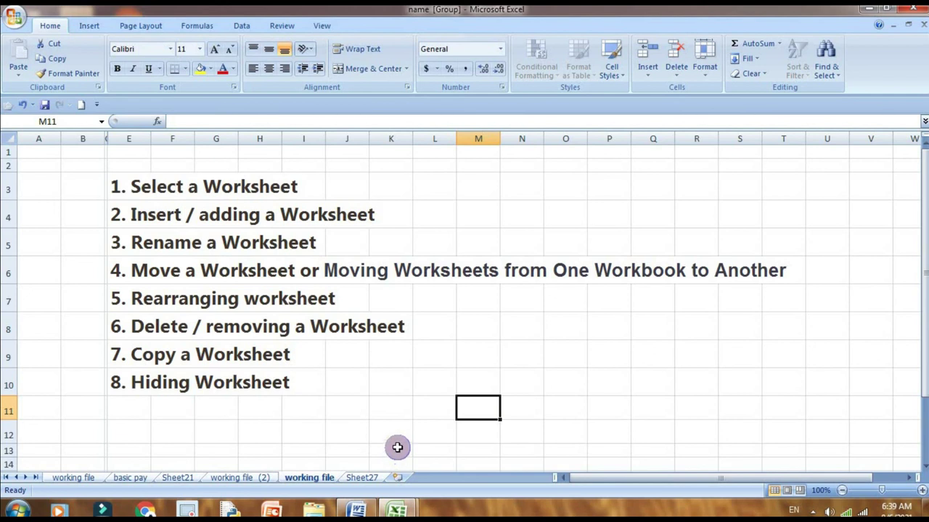
- Break the group by switching to Sheet27, select cells F9 and B2, then show working file (2)
{"action": "left_click", "coordinate": [368, 479]}
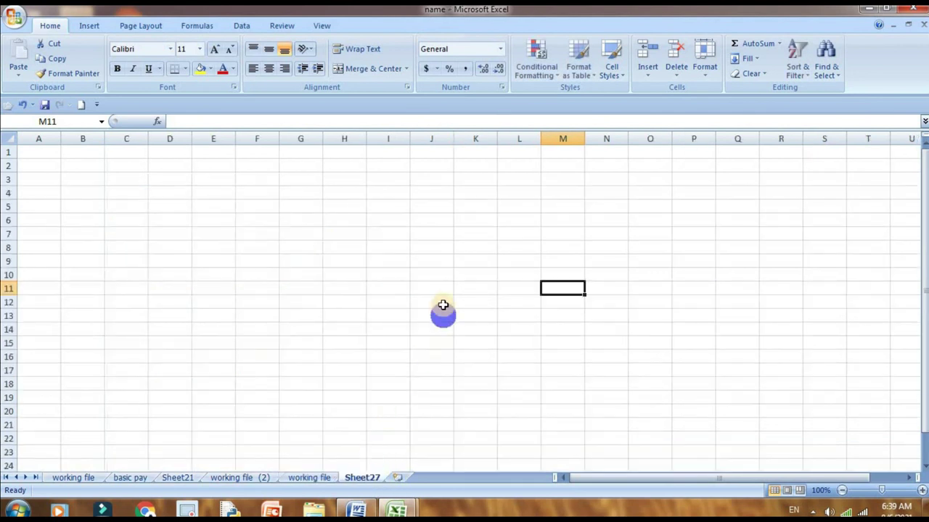
{"action": "left_click", "coordinate": [441, 304]}
{"action": "left_click", "coordinate": [261, 221]}
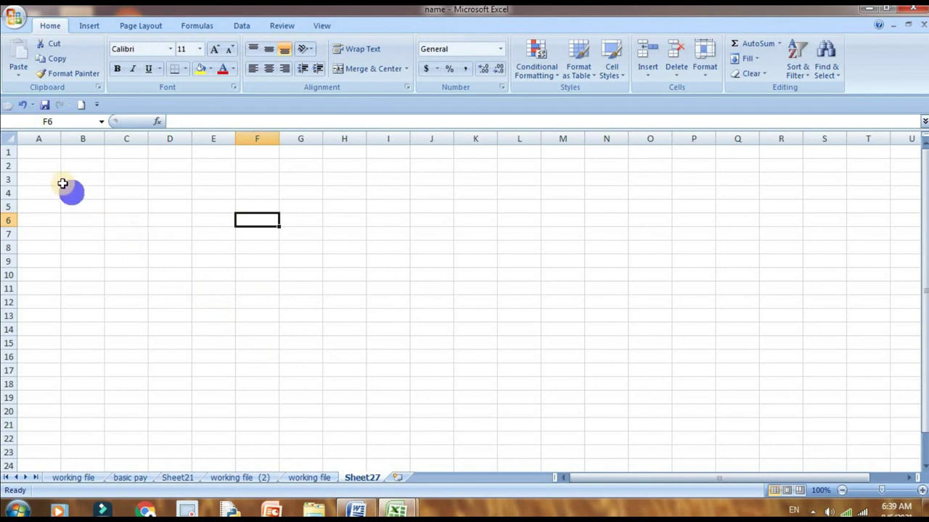
{"action": "left_click", "coordinate": [247, 261]}
{"action": "left_click", "coordinate": [83, 165]}
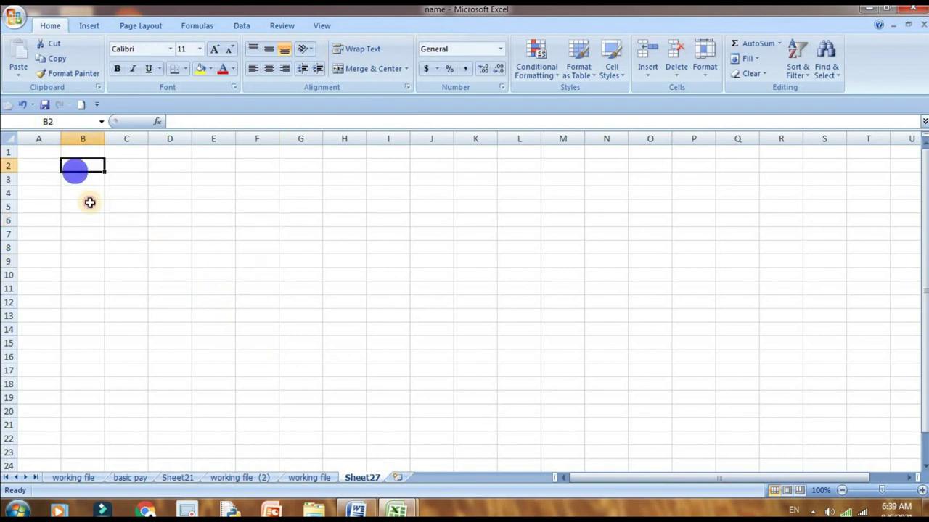
{"action": "left_click", "coordinate": [239, 476]}
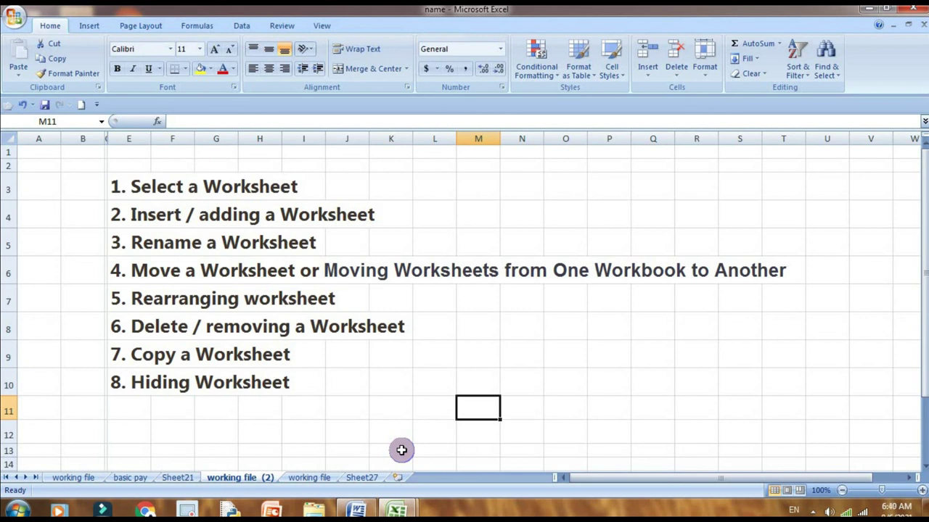
- Move Sheet27 next to basic pay and a working file tab to the far left
{"action": "mouse_move", "coordinate": [362, 478]}
{"action": "left_mouse_down"}
{"action": "mouse_move", "coordinate": [187, 480]}
{"action": "mouse_move", "coordinate": [379, 480]}
{"action": "mouse_move", "coordinate": [276, 452]}
{"action": "left_mouse_up"}
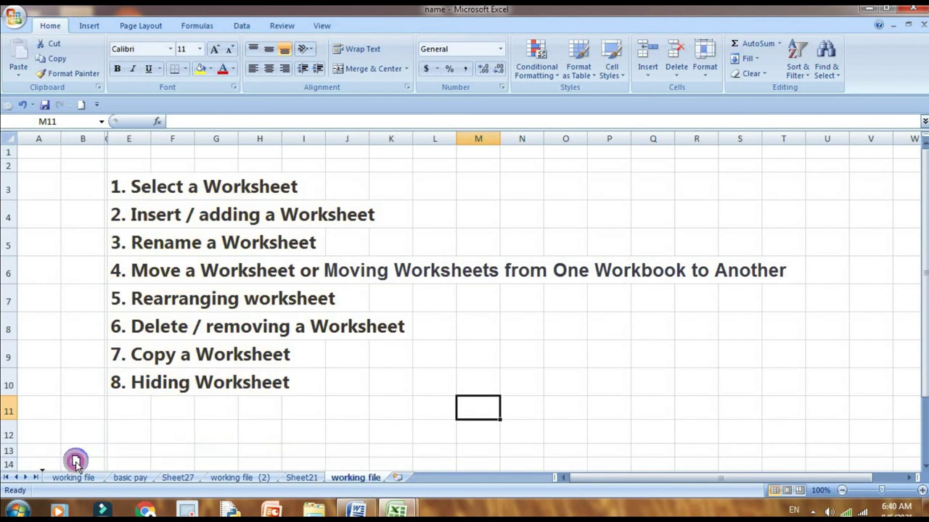
{"action": "left_click_drag", "start_coordinate": [276, 453], "coordinate": [75, 462]}
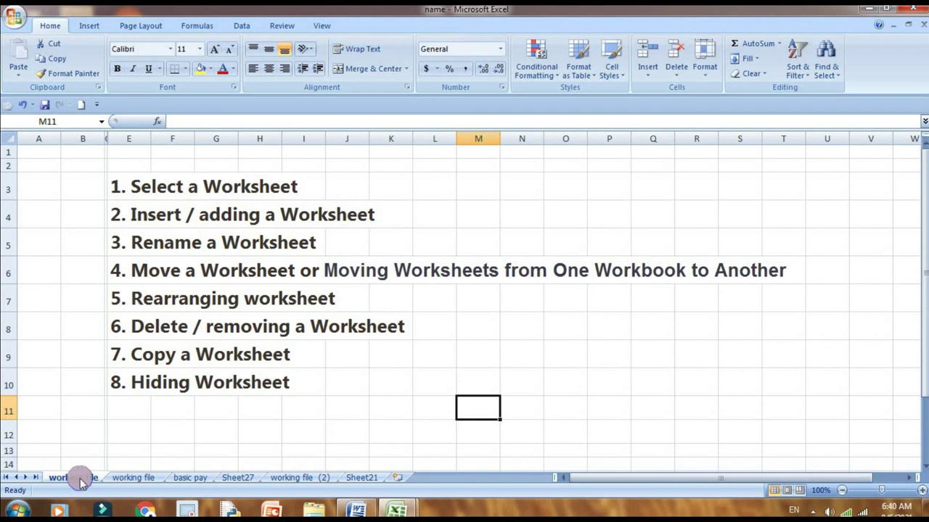
- Colour the second working file tab red and the working file (2) tab green
{"action": "left_click", "coordinate": [135, 479]}
{"action": "right_click", "coordinate": [135, 479]}
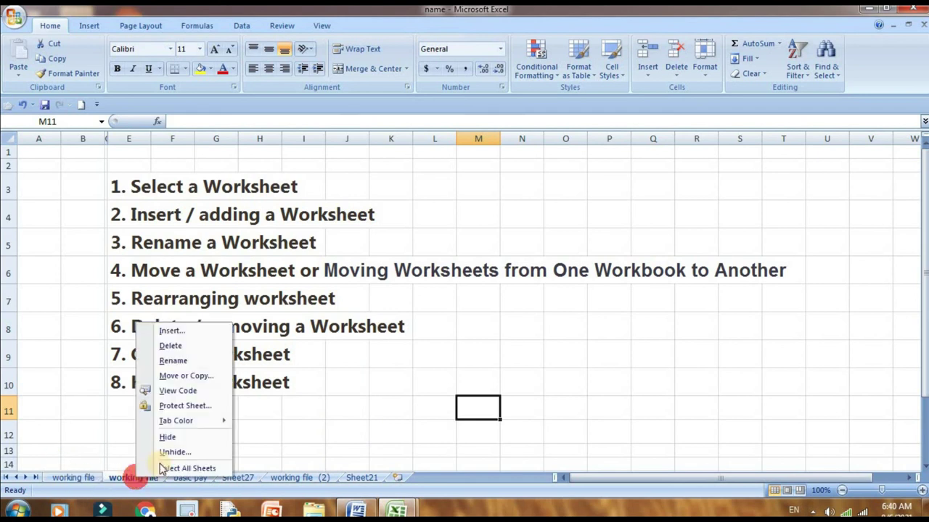
{"action": "mouse_move", "coordinate": [189, 422]}
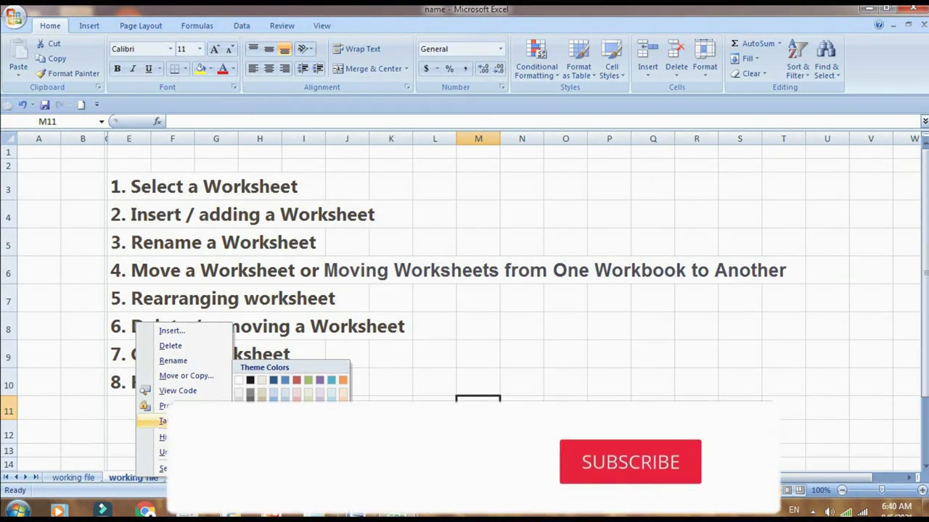
{"action": "left_click", "coordinate": [251, 449]}
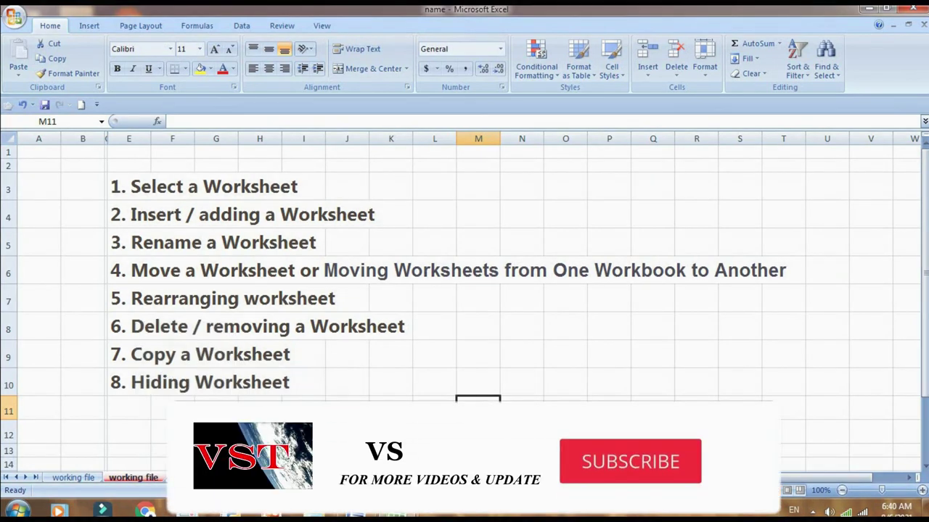
{"action": "left_click", "coordinate": [259, 435]}
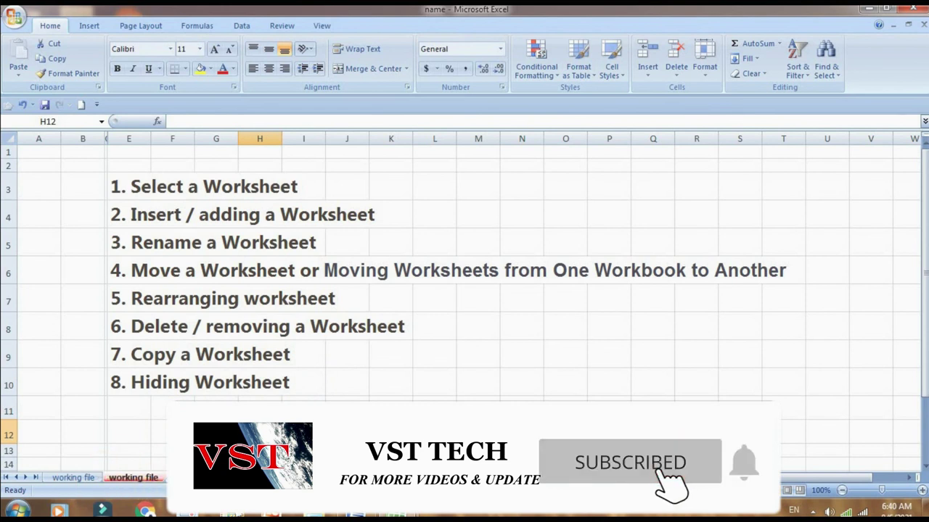
{"action": "right_click", "coordinate": [294, 477]}
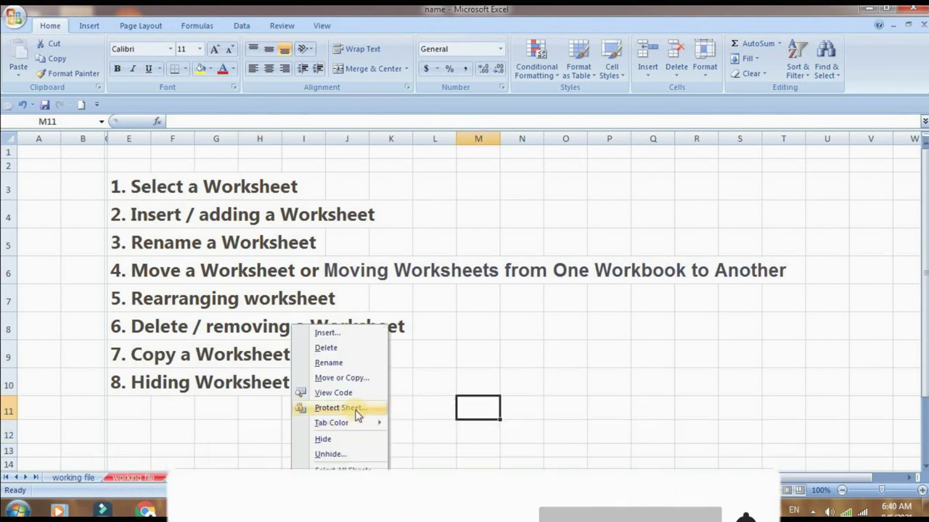
{"action": "mouse_move", "coordinate": [348, 422]}
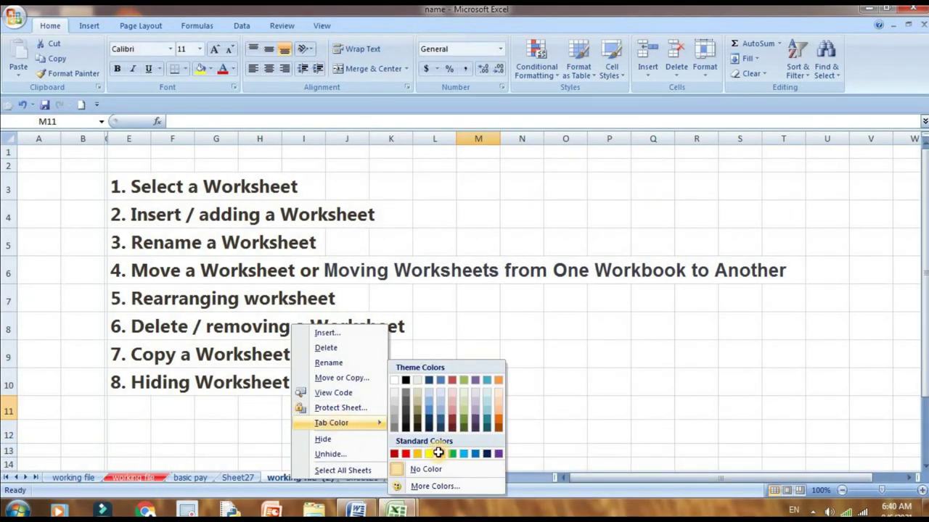
{"action": "left_click", "coordinate": [440, 455]}
{"action": "left_click", "coordinate": [427, 411]}
- Colour the Sheet27 tab dark blue and the first working file tab orange
{"action": "left_click", "coordinate": [237, 477]}
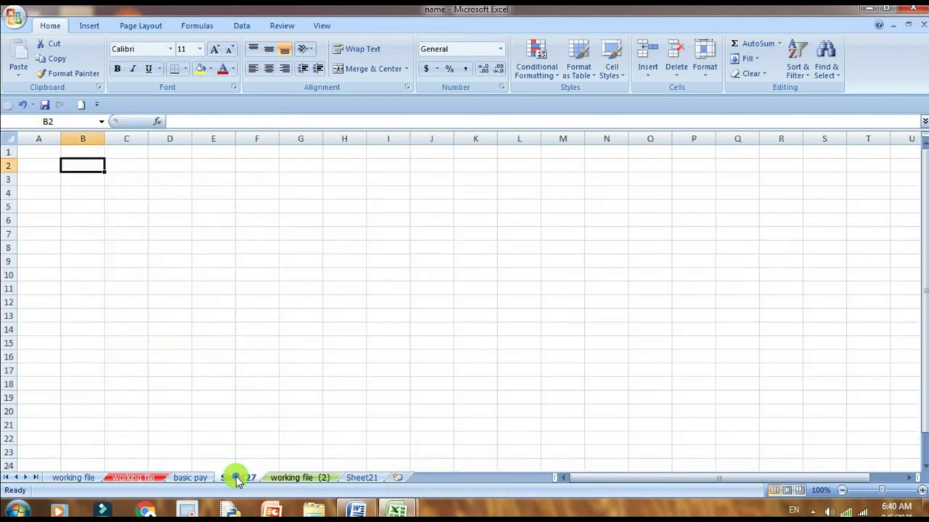
{"action": "right_click", "coordinate": [236, 477]}
{"action": "mouse_move", "coordinate": [296, 428]}
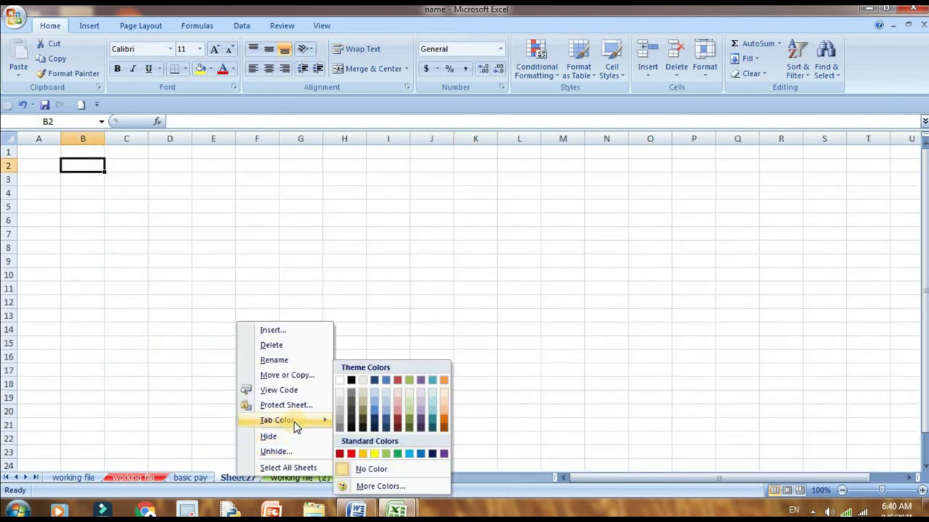
{"action": "left_click", "coordinate": [431, 454]}
{"action": "left_click", "coordinate": [388, 374]}
{"action": "left_click", "coordinate": [76, 478]}
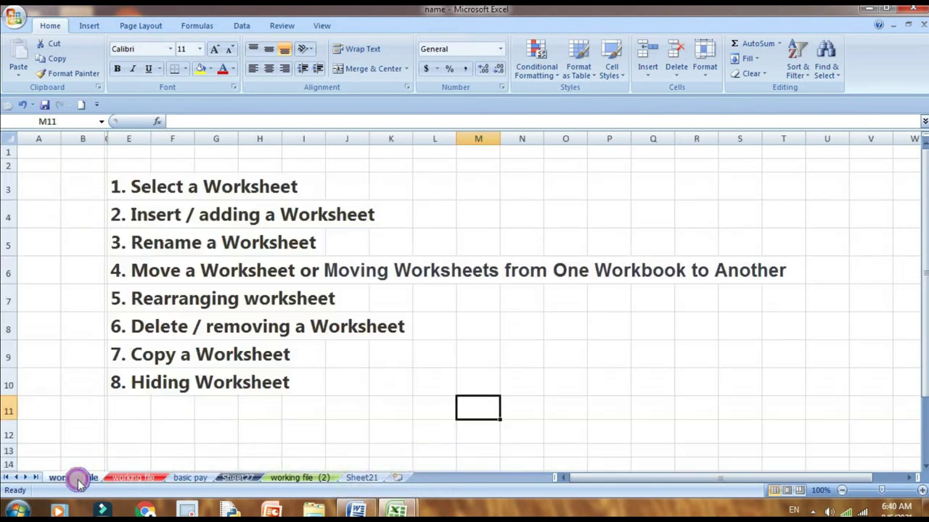
{"action": "right_click", "coordinate": [77, 478]}
{"action": "mouse_move", "coordinate": [140, 427]}
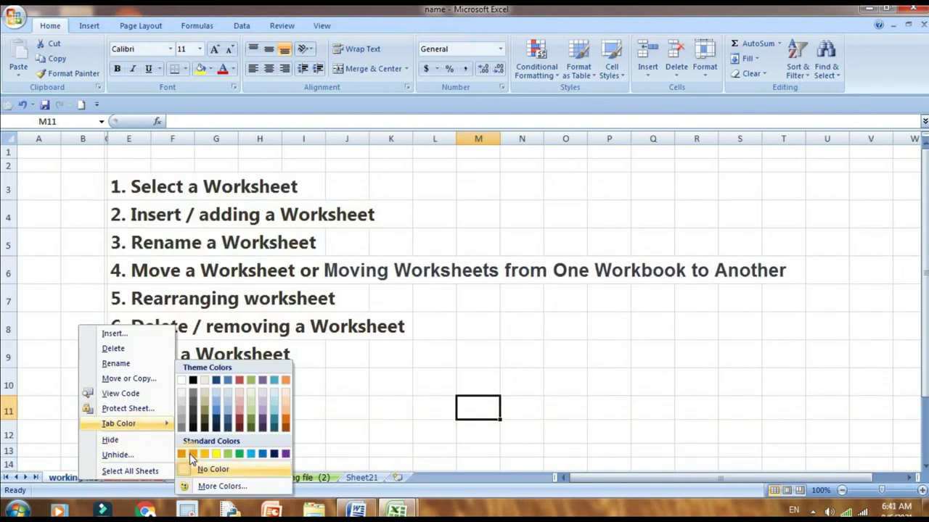
{"action": "left_click", "coordinate": [202, 453]}
{"action": "left_click", "coordinate": [243, 388]}
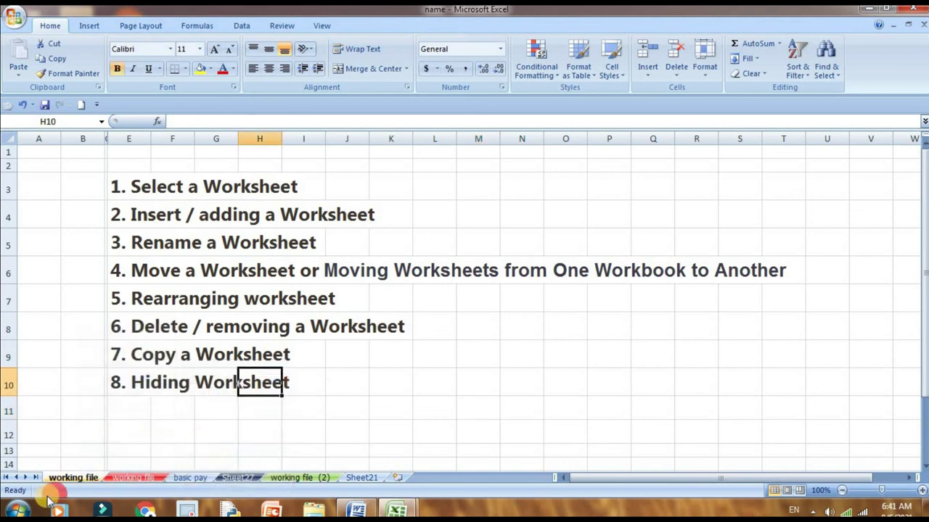
- Check the coloured tabs from Sheet21 and the red working file sheet, leaving basic pay unchanged
{"action": "left_click", "coordinate": [362, 478]}
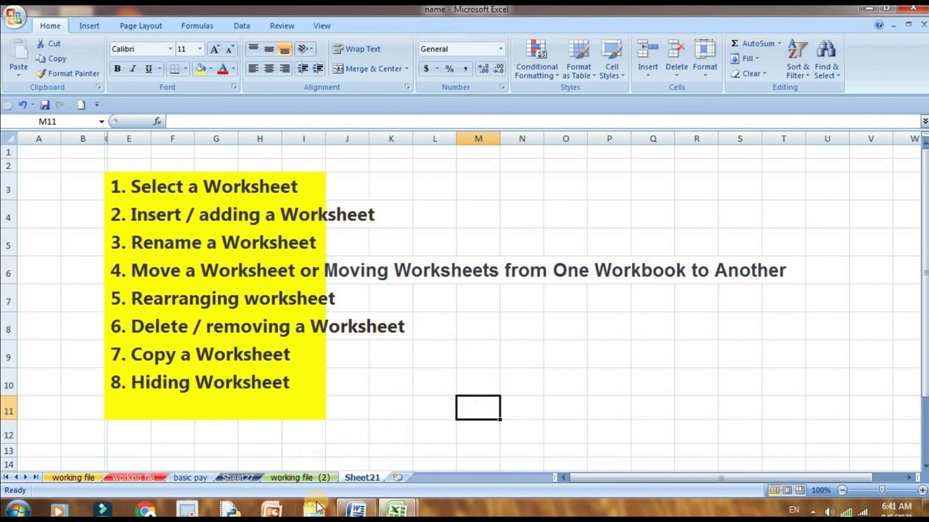
{"action": "left_click", "coordinate": [134, 478]}
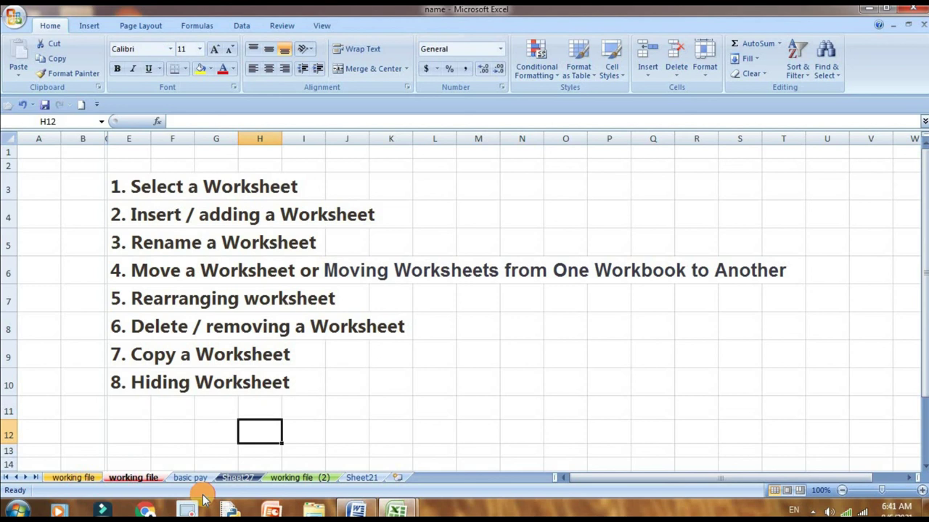
{"action": "right_click", "coordinate": [195, 479]}
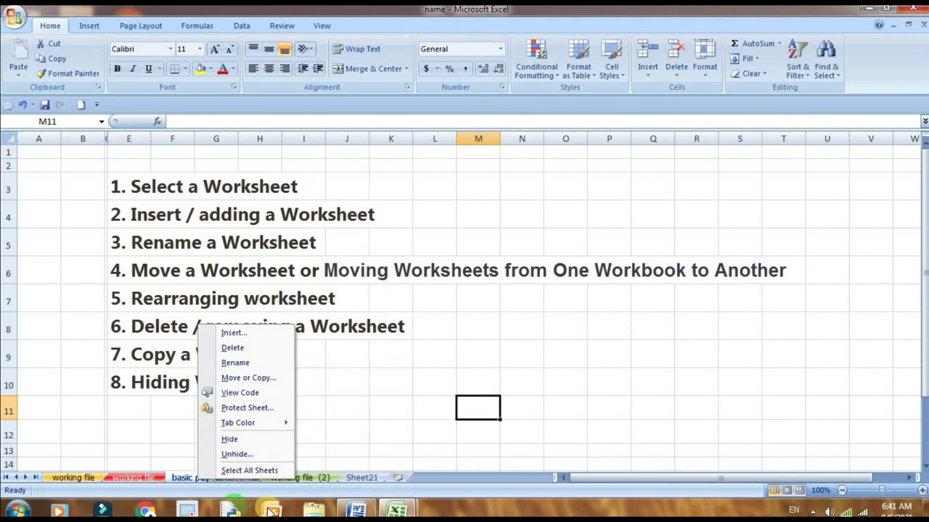
{"action": "left_click", "coordinate": [497, 367]}
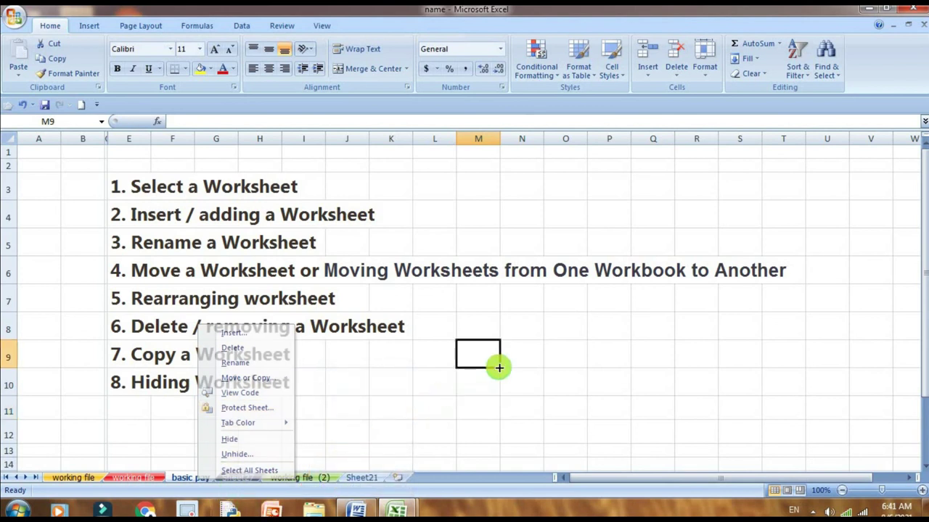